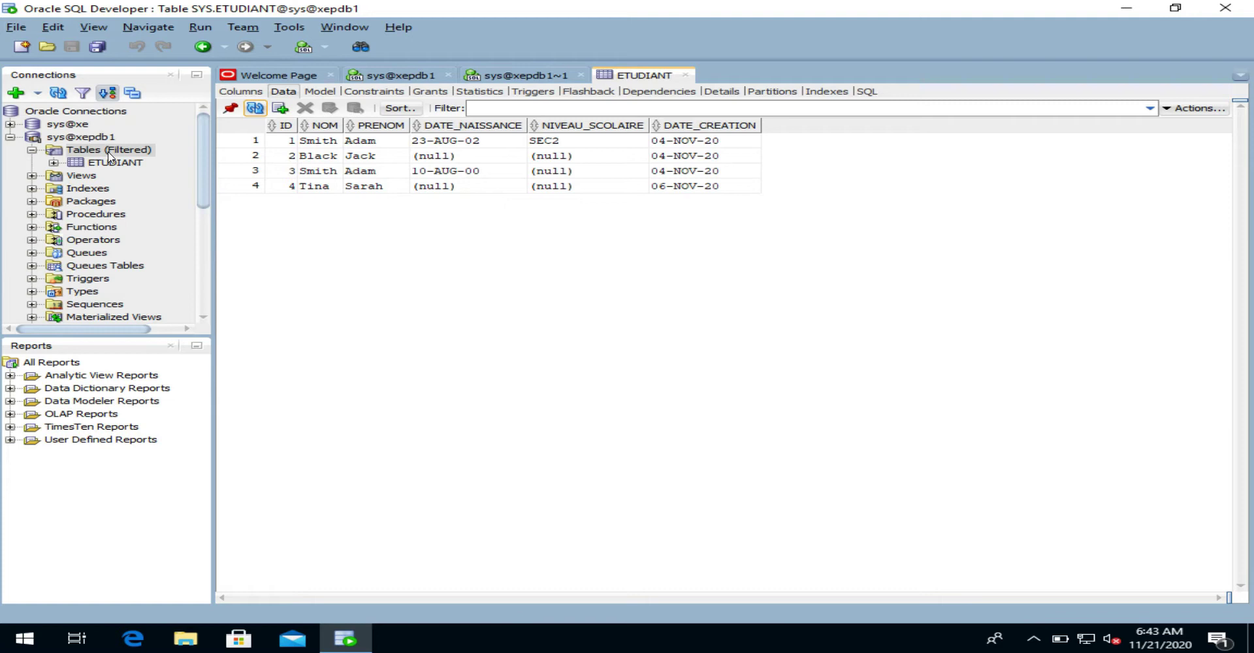
Rename the ETUDIANT table to GS_ETUDIANT and close the sys@xepdb1~1 worksheet.
right_click(115, 164)
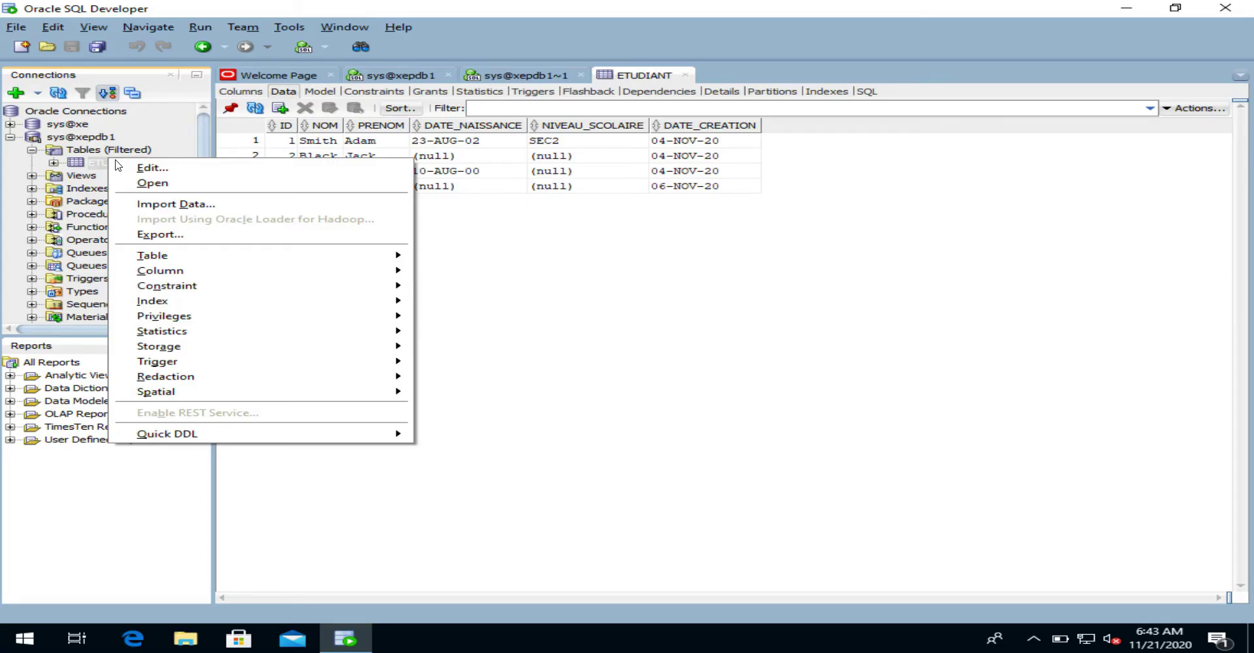
mouse_move(246, 259)
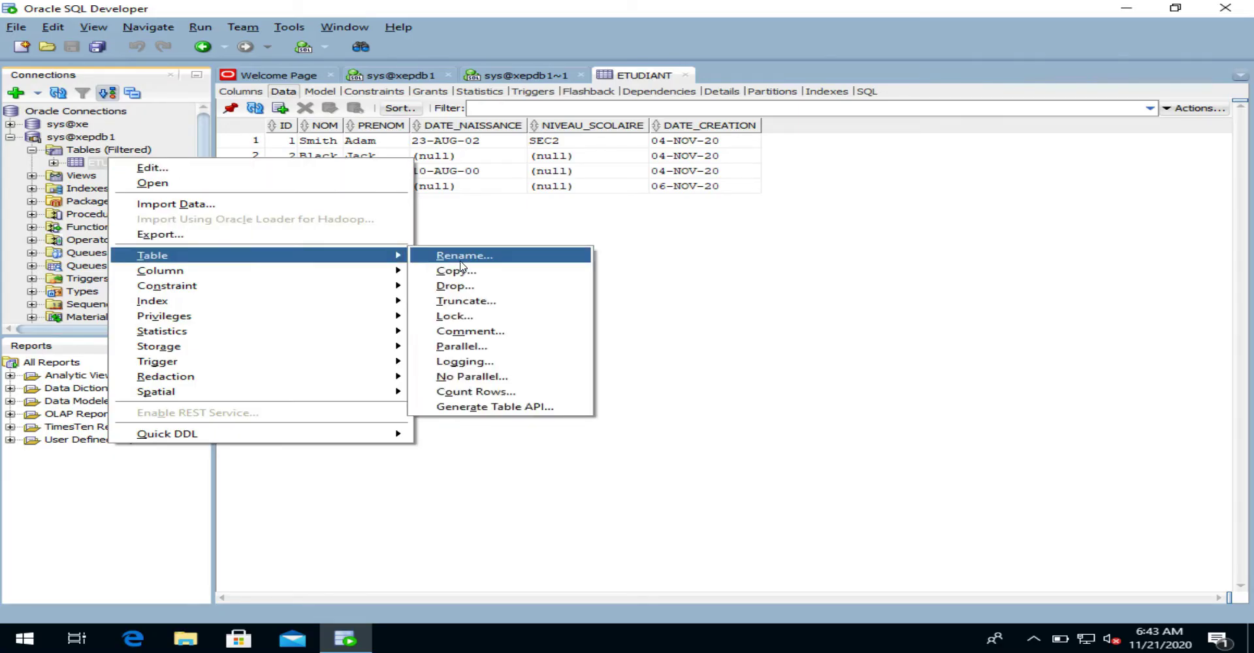
click(460, 256)
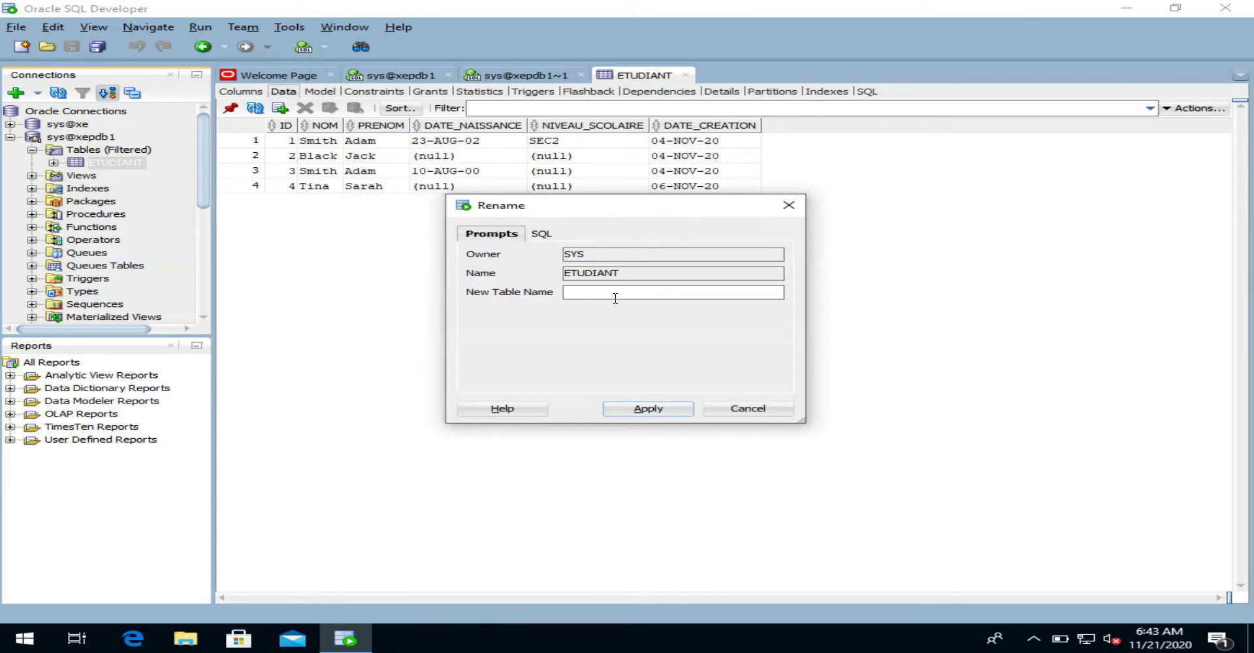
text(GS_ETUDIANT)
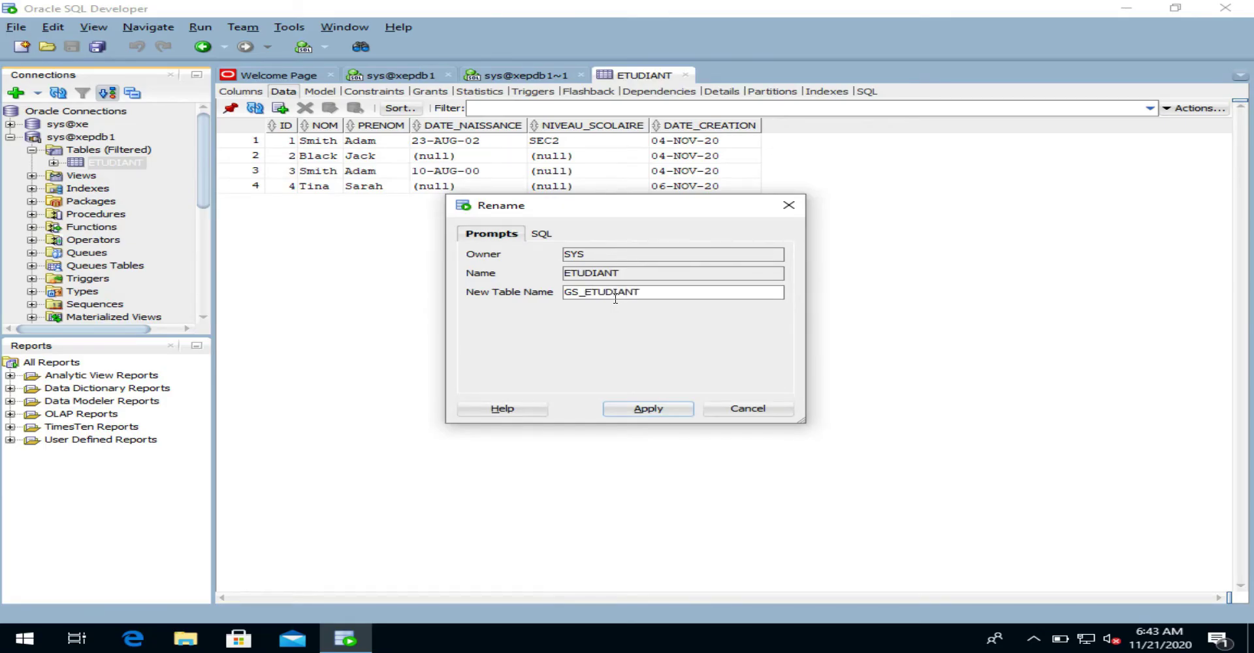
click(656, 408)
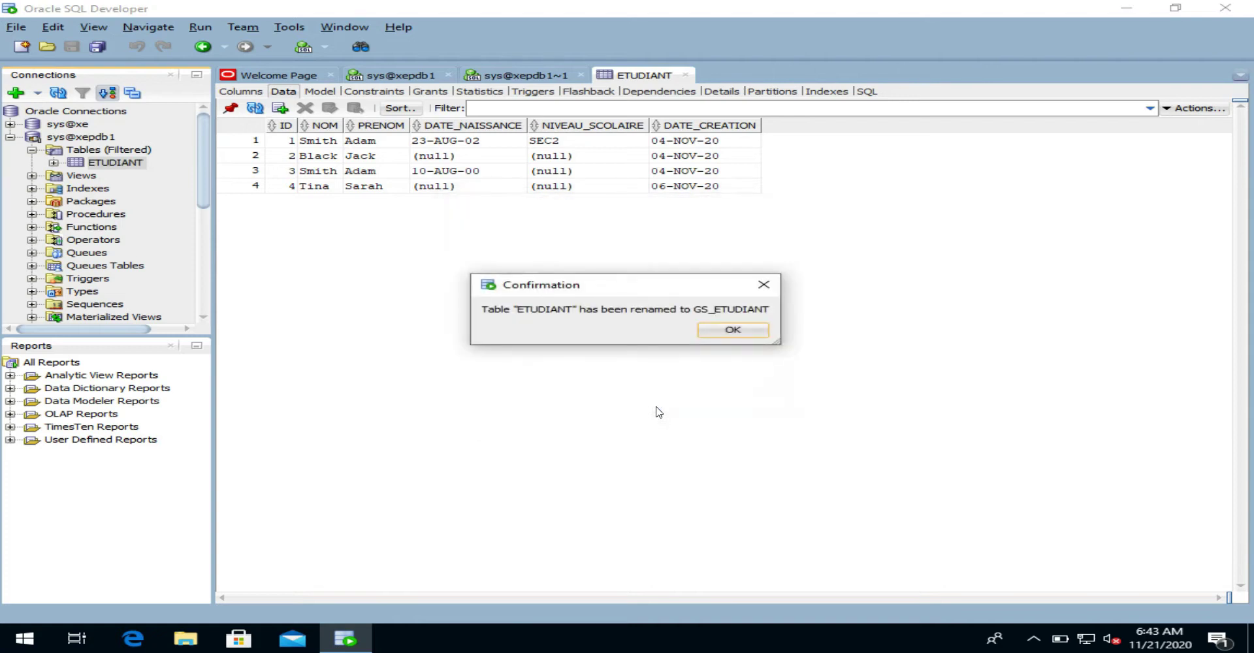
click(748, 330)
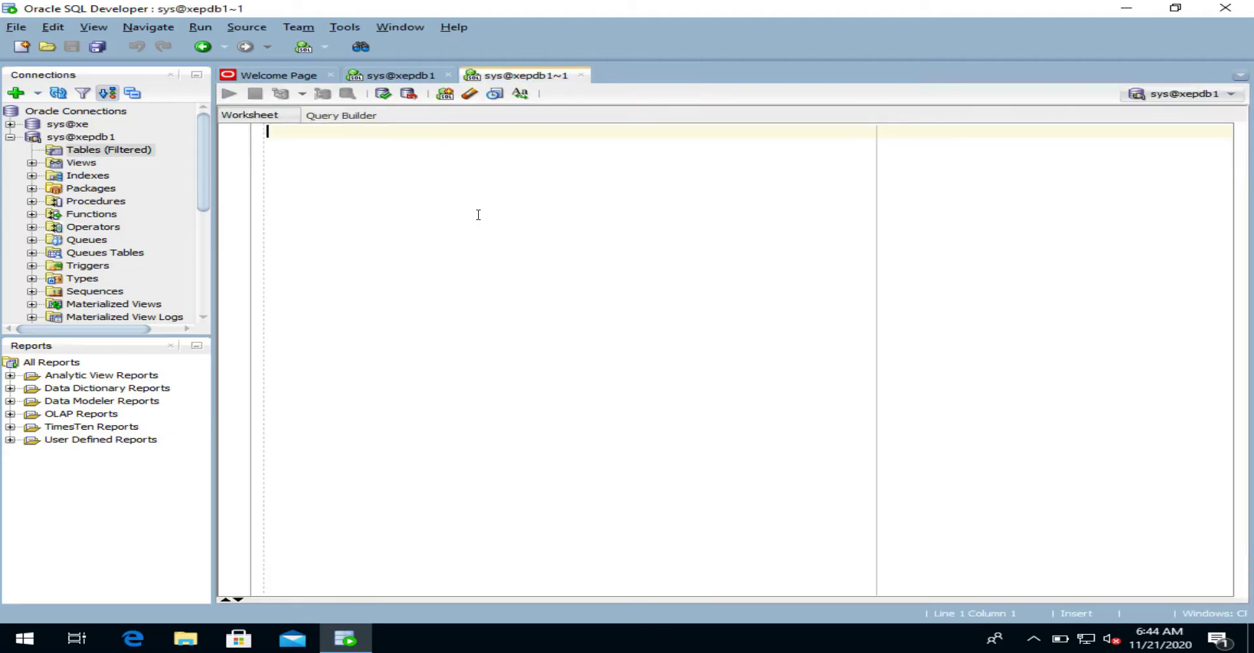
click(581, 76)
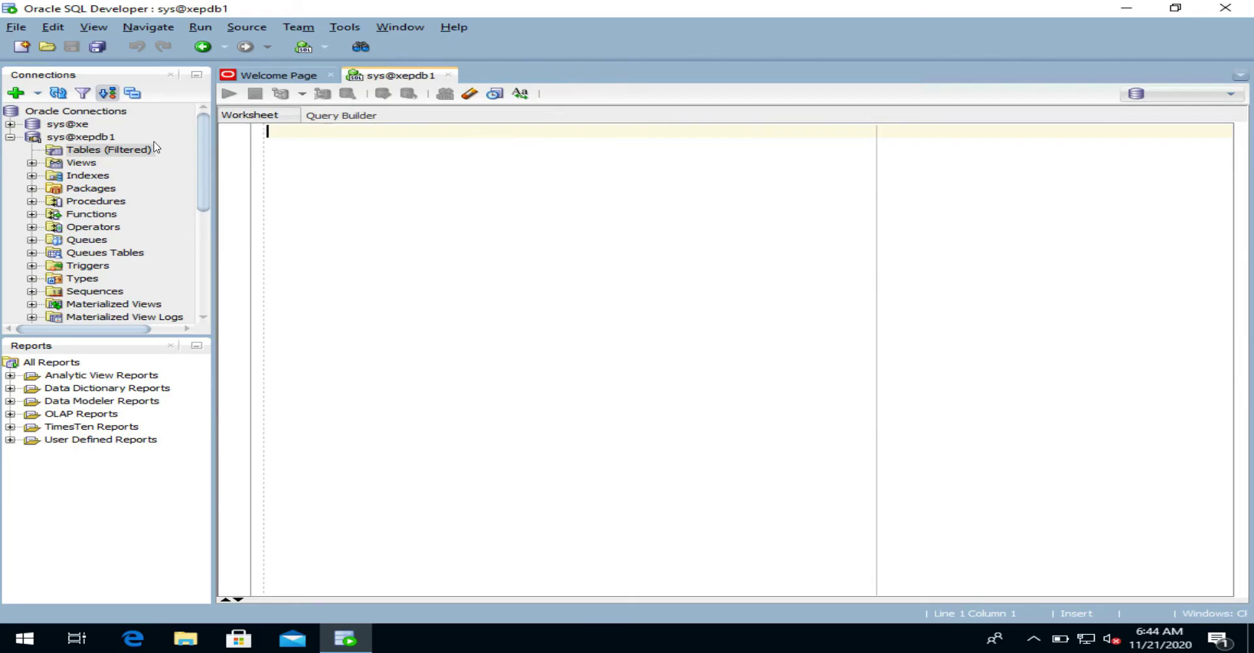
Change the sys@xepdb1 tables filter so that NAME is LIKE GS_%.
click(112, 155)
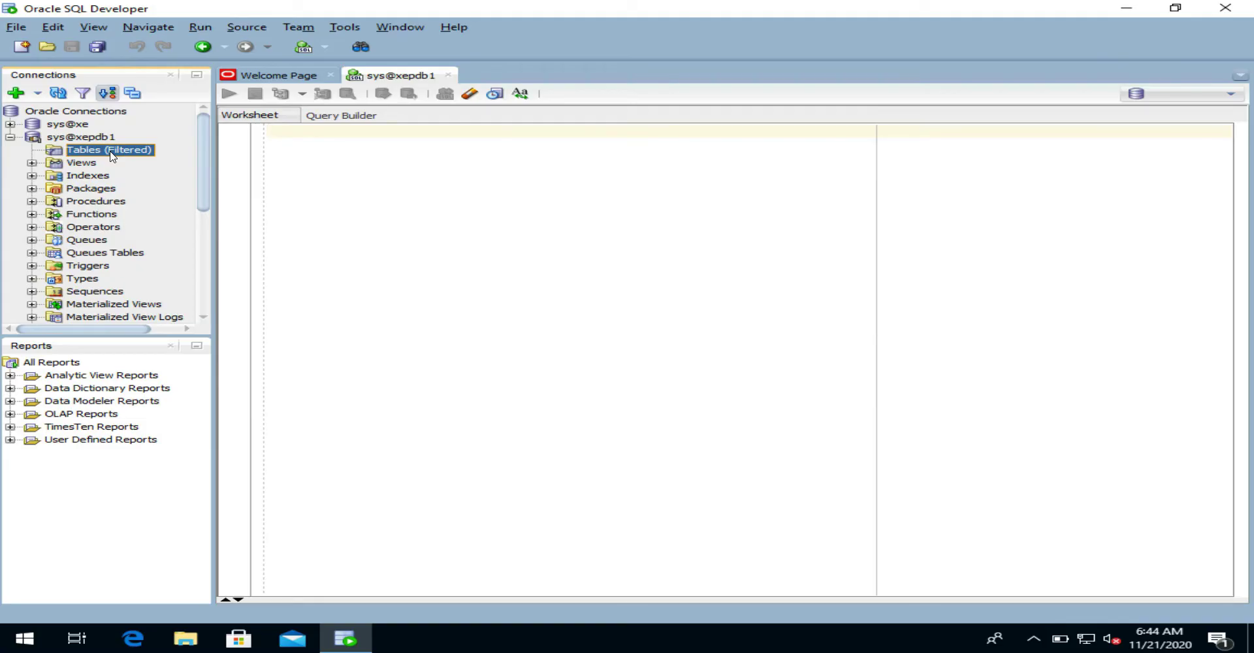
right_click(112, 155)
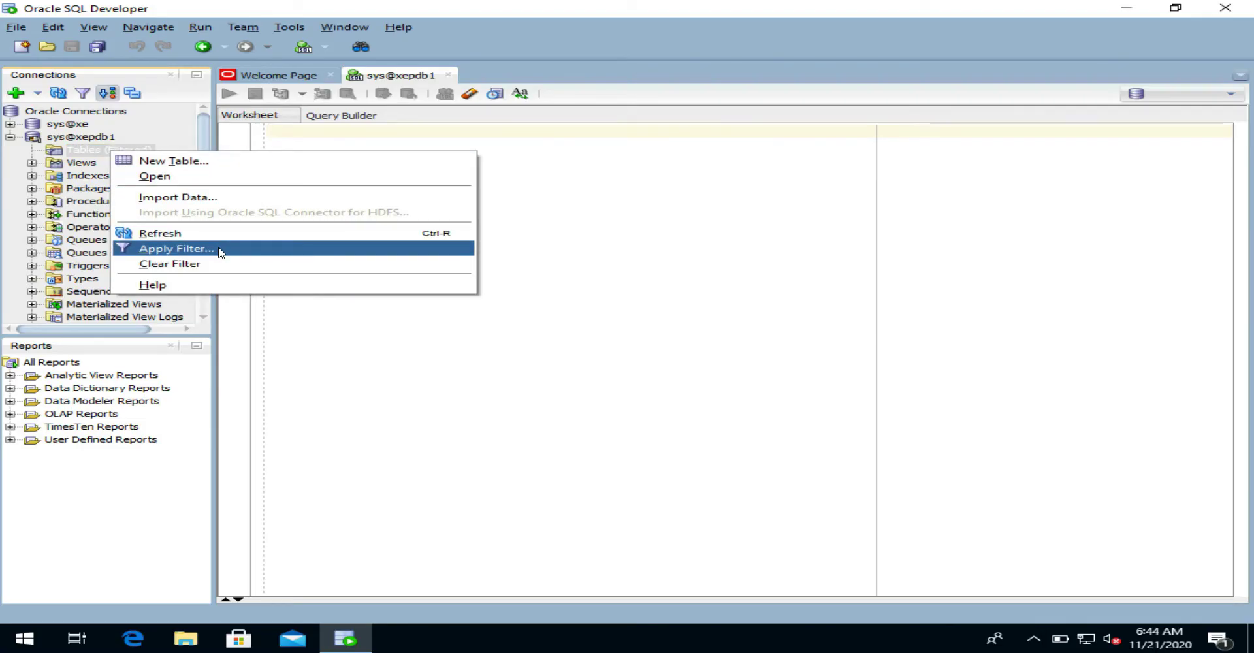
click(175, 249)
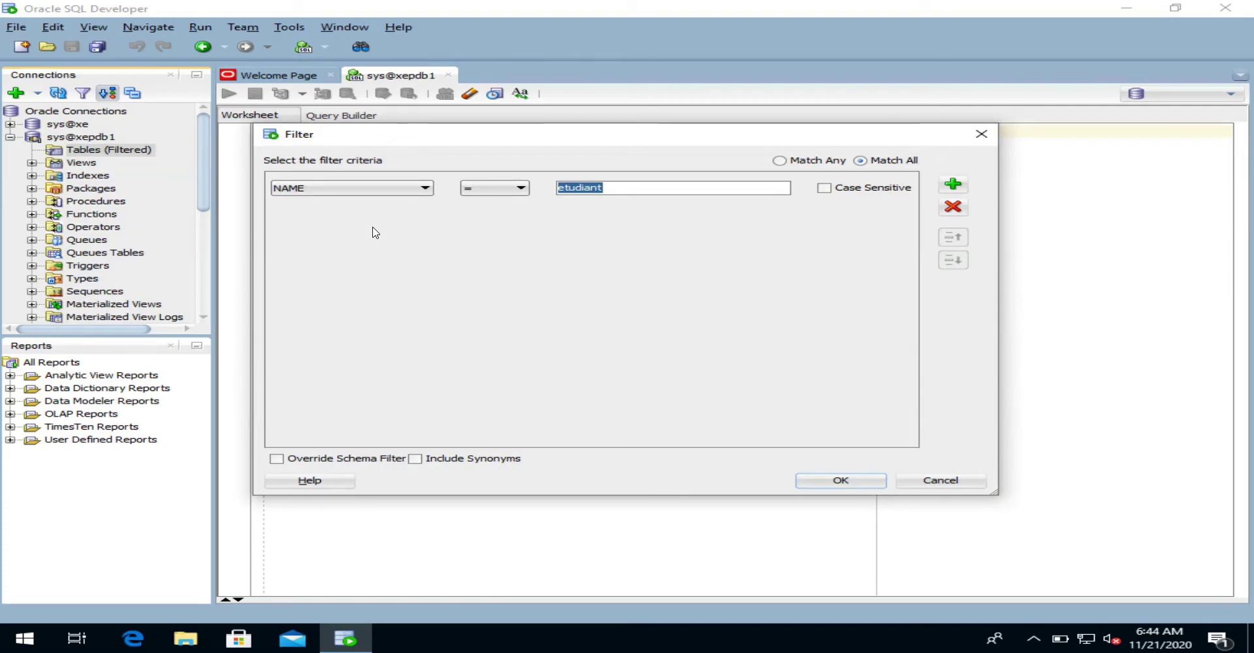
click(483, 189)
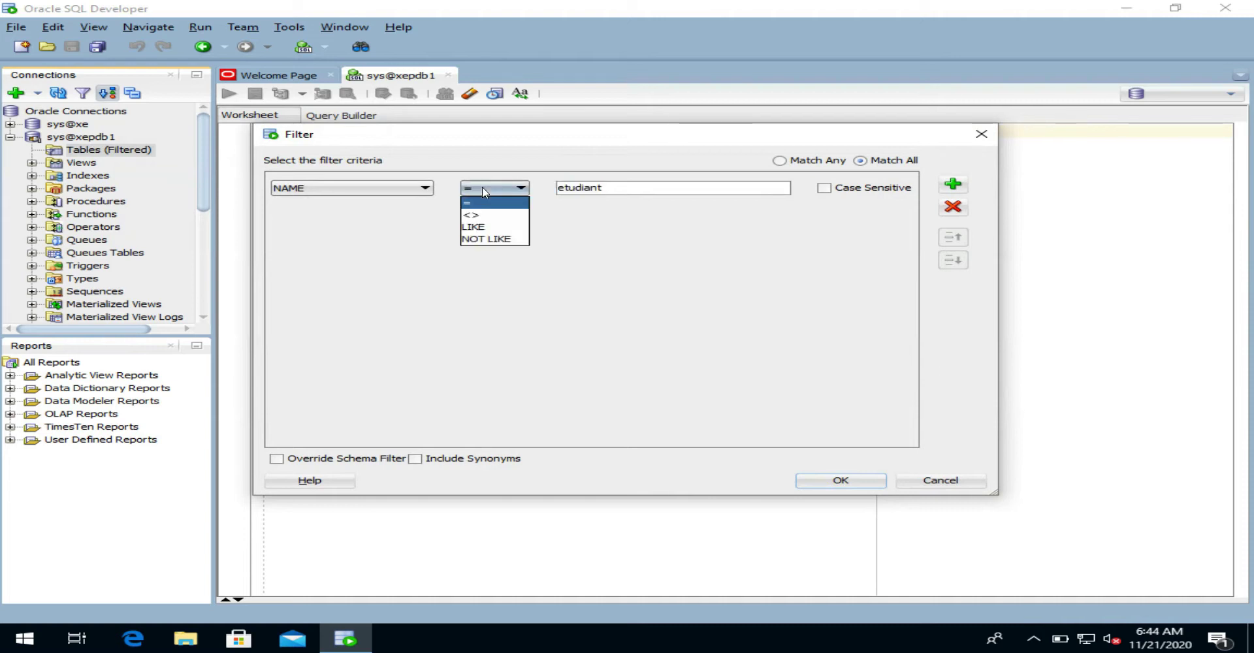
click(493, 228)
click(622, 189)
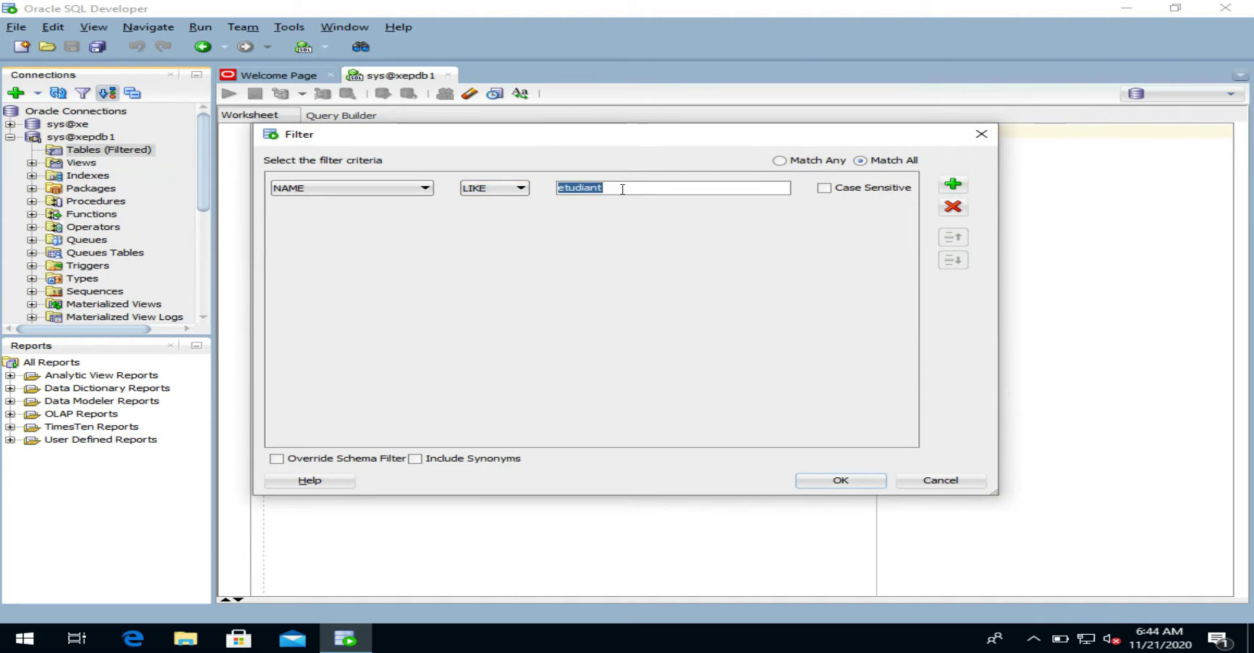
text(GS)
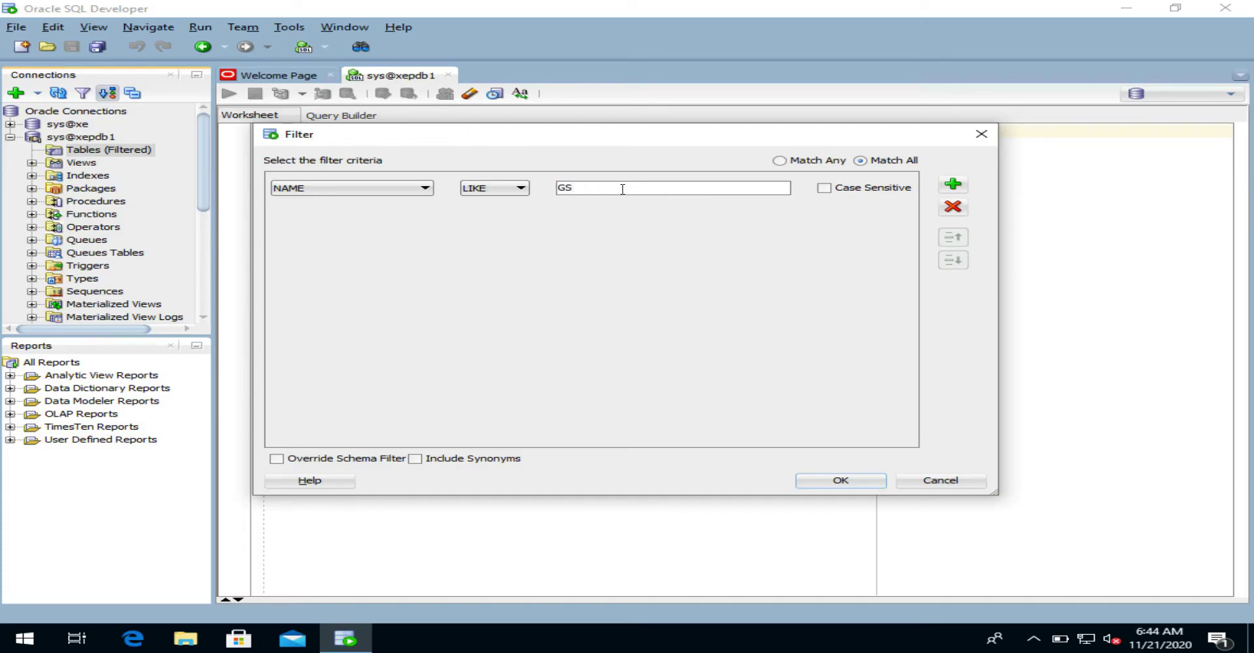
text(_%)
click(808, 482)
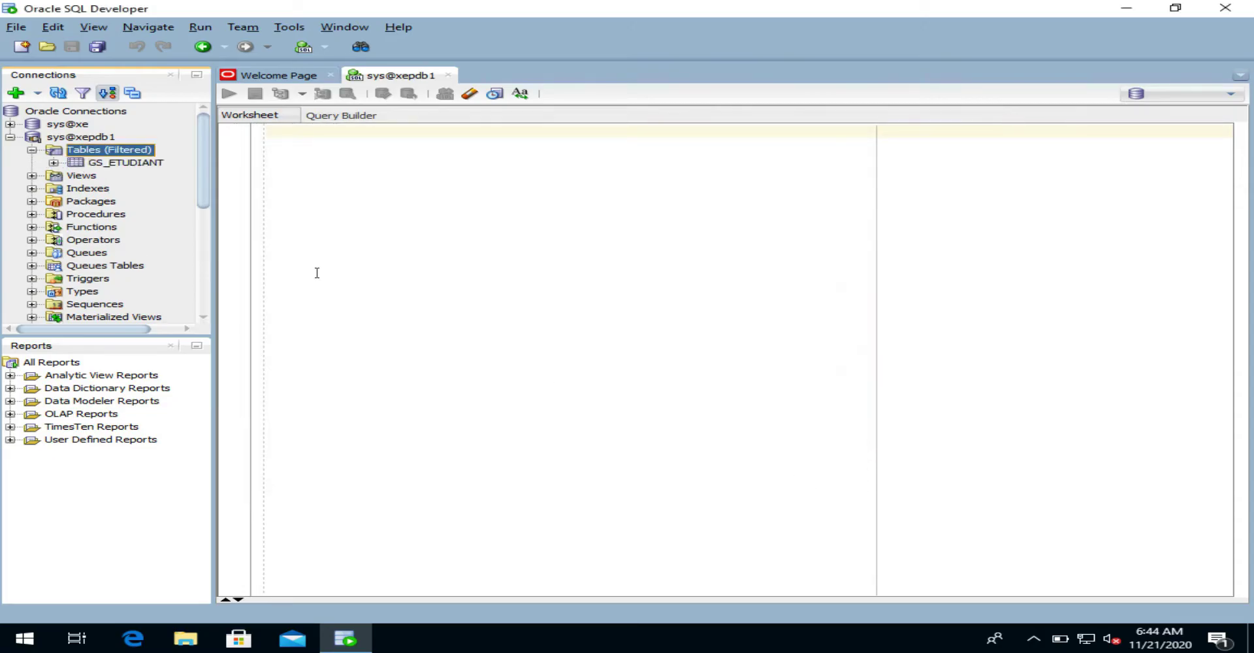
Open the GS_ETUDIANT table's constraints and select the CK_ETUDIANT check constraint.
click(80, 164)
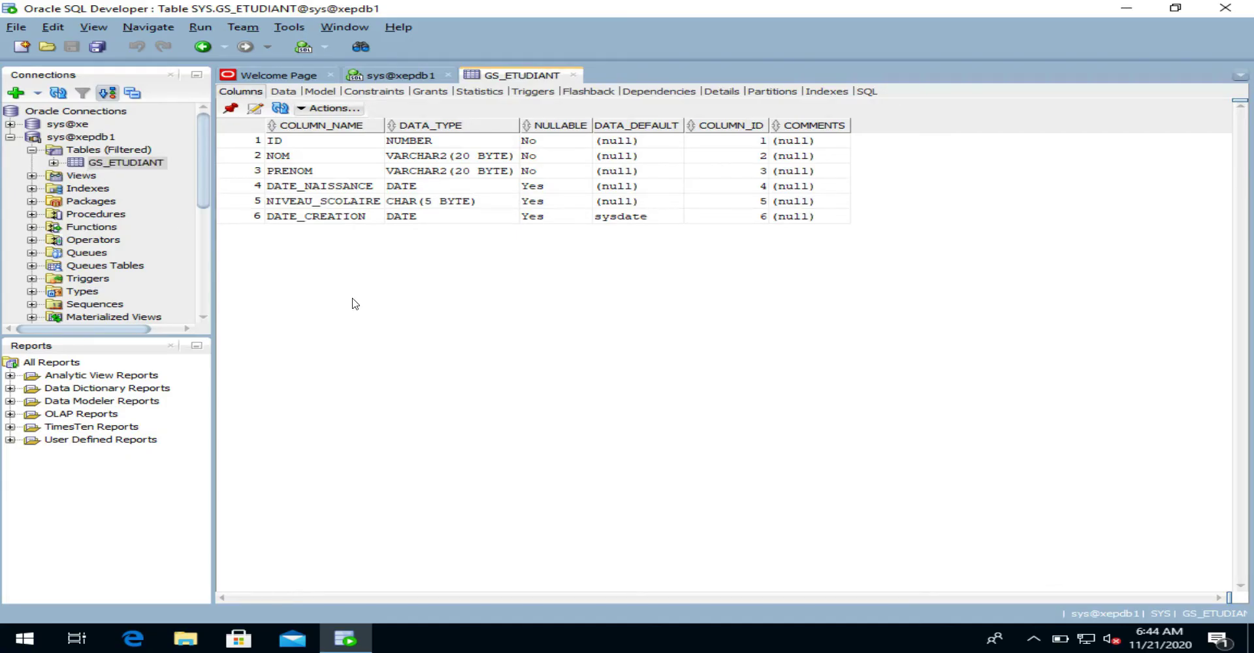
click(373, 91)
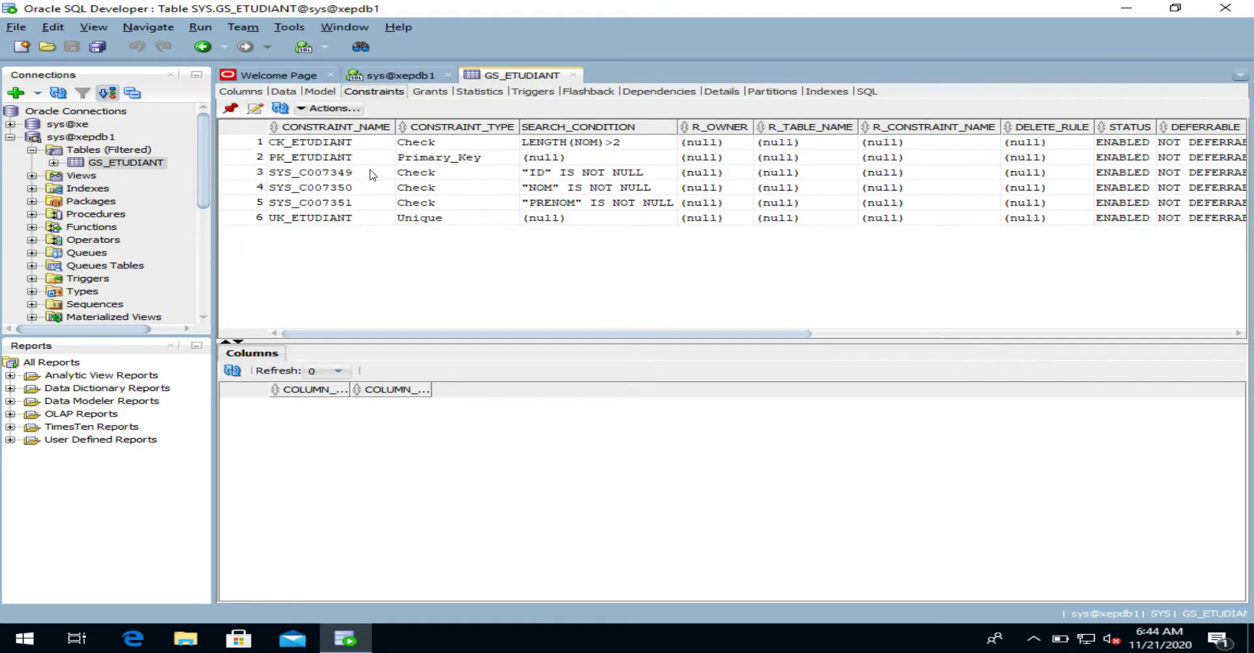
click(316, 143)
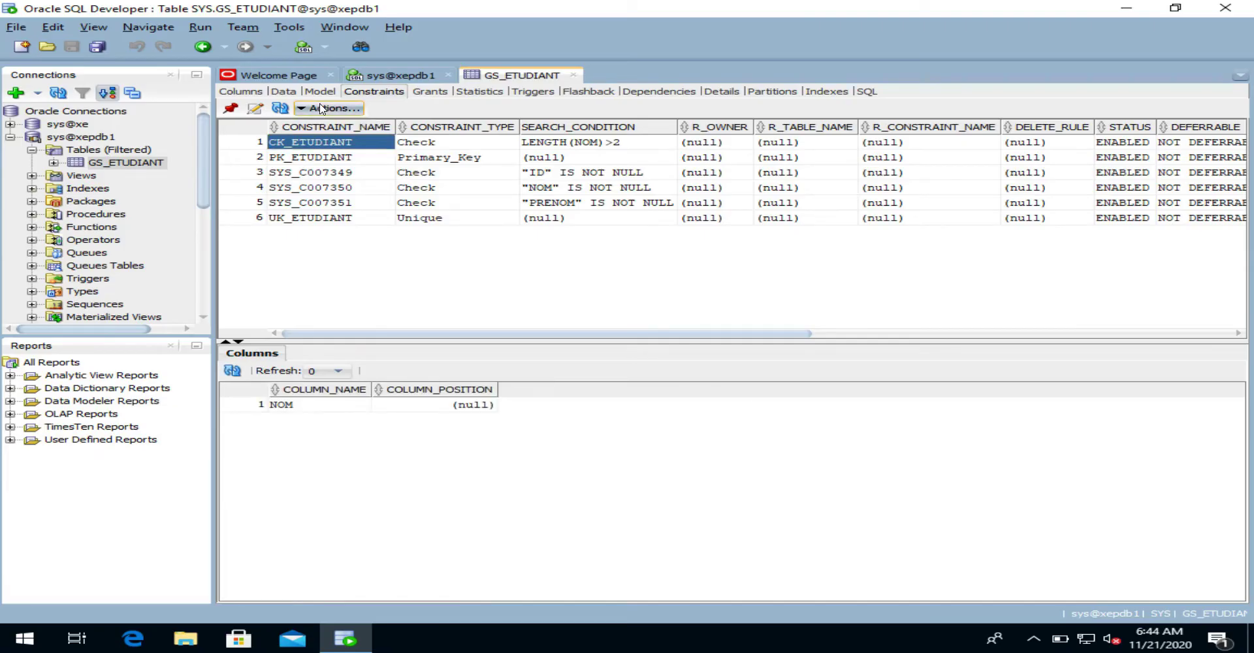
Rename the unique constraint UK_ETUDIANT to GS_ETUDIANT_UK_01 and refresh the constraint list.
click(320, 109)
mouse_move(366, 193)
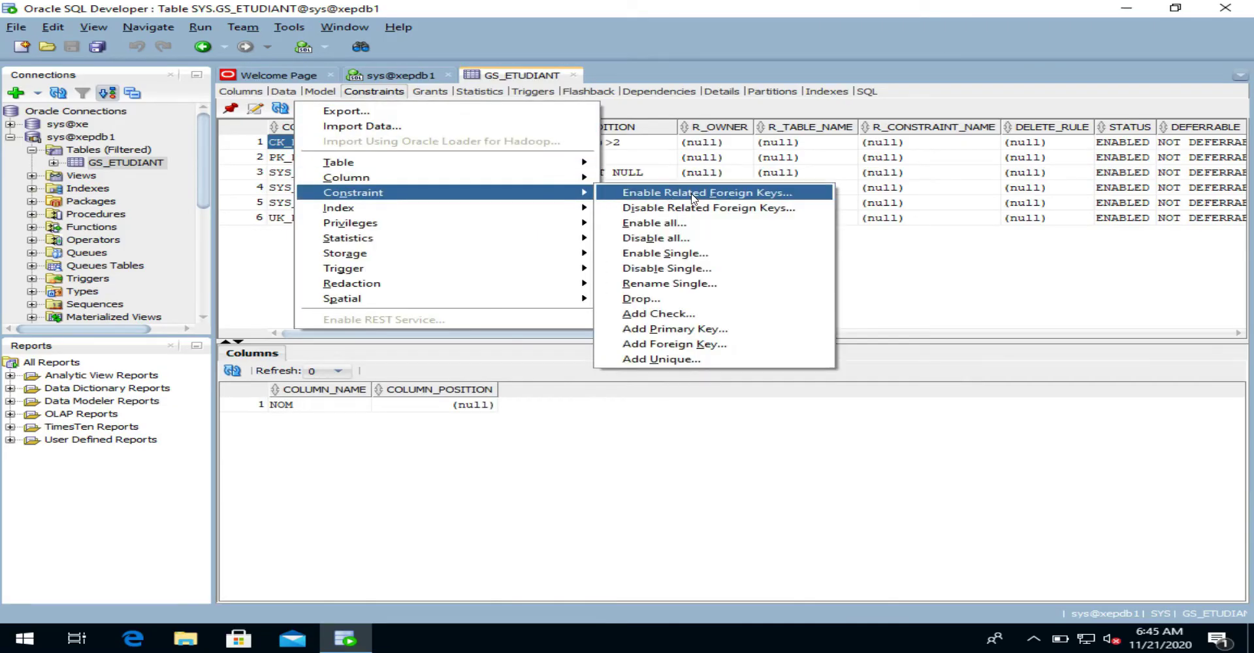
click(710, 286)
click(710, 293)
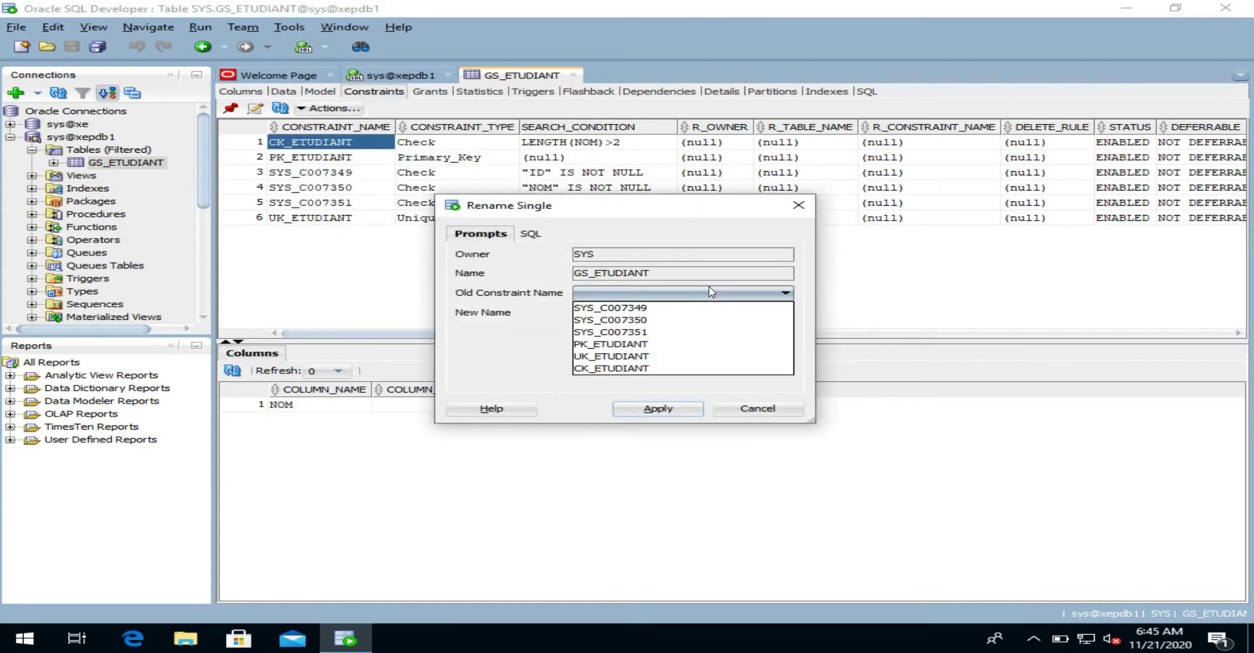
click(659, 364)
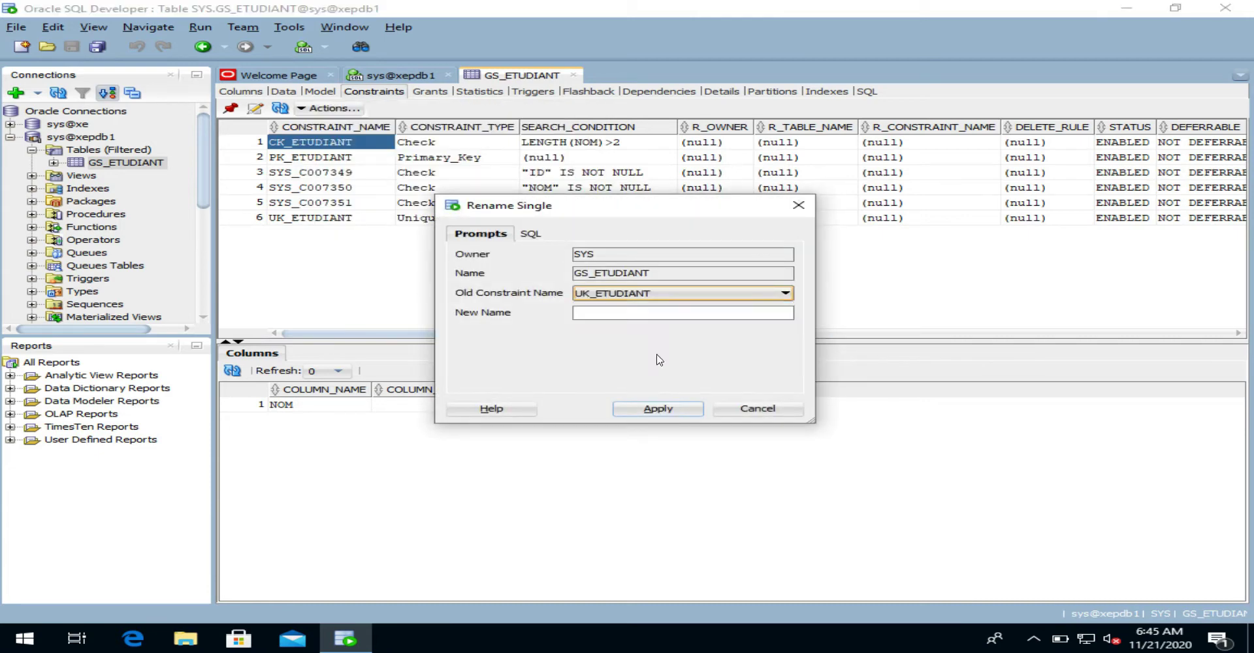
click(634, 314)
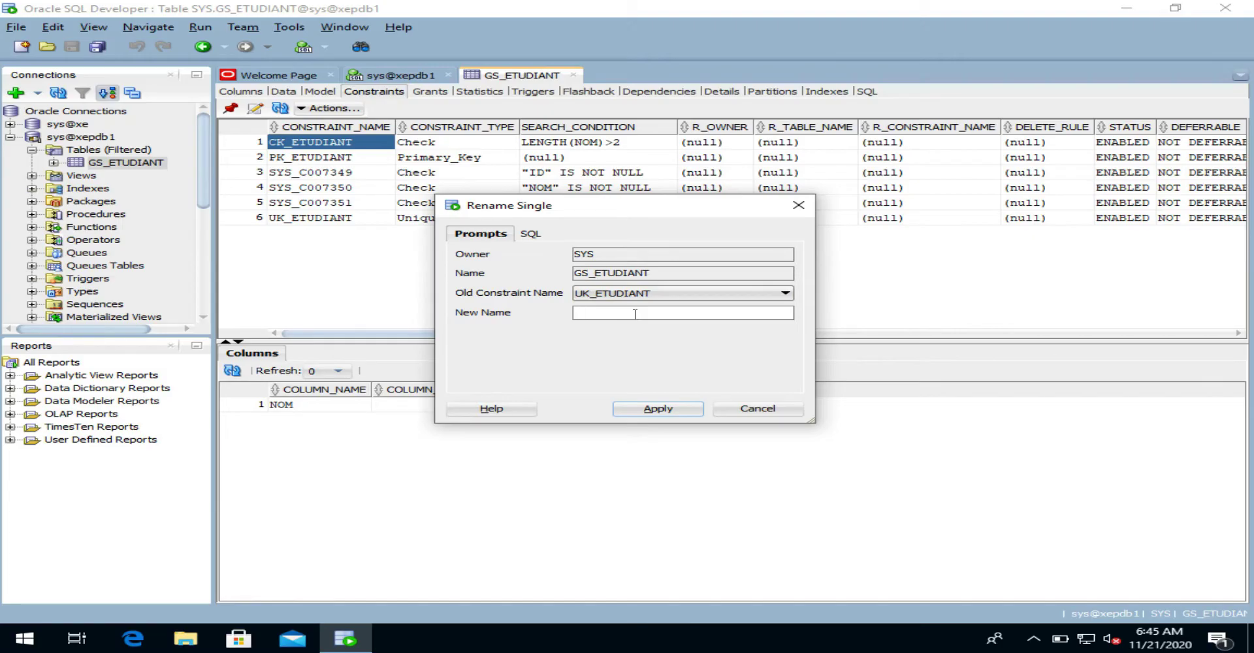
text(GS_ETUDIANT_UK_01)
click(638, 410)
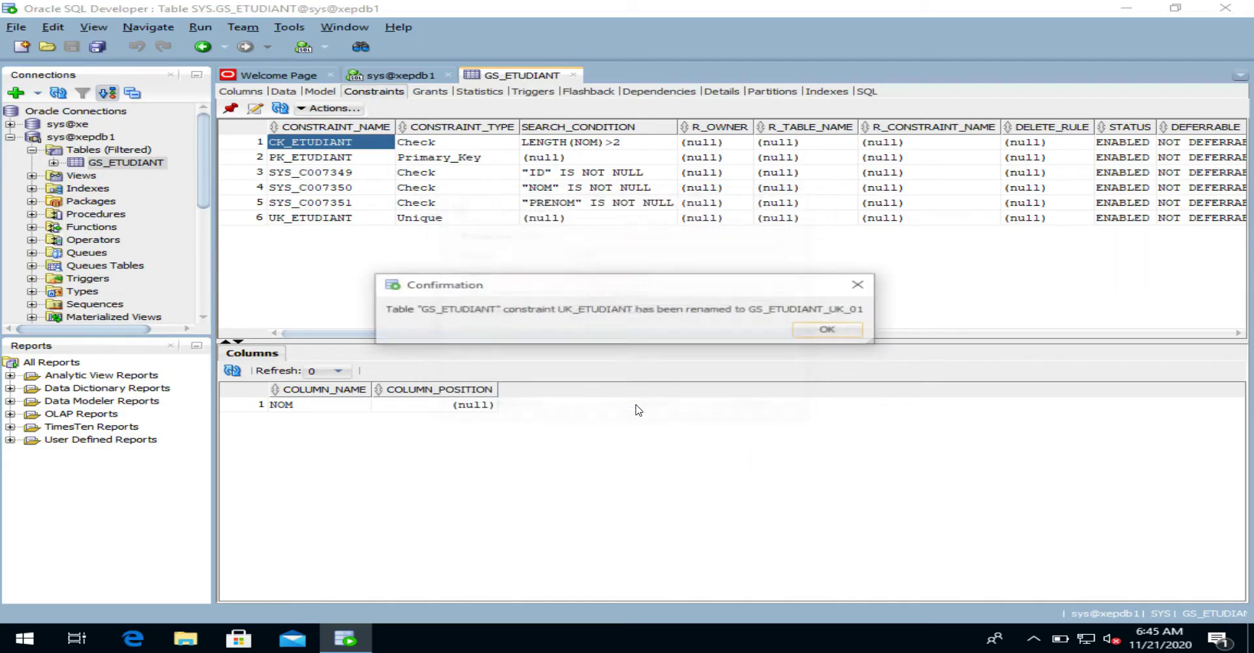
click(808, 334)
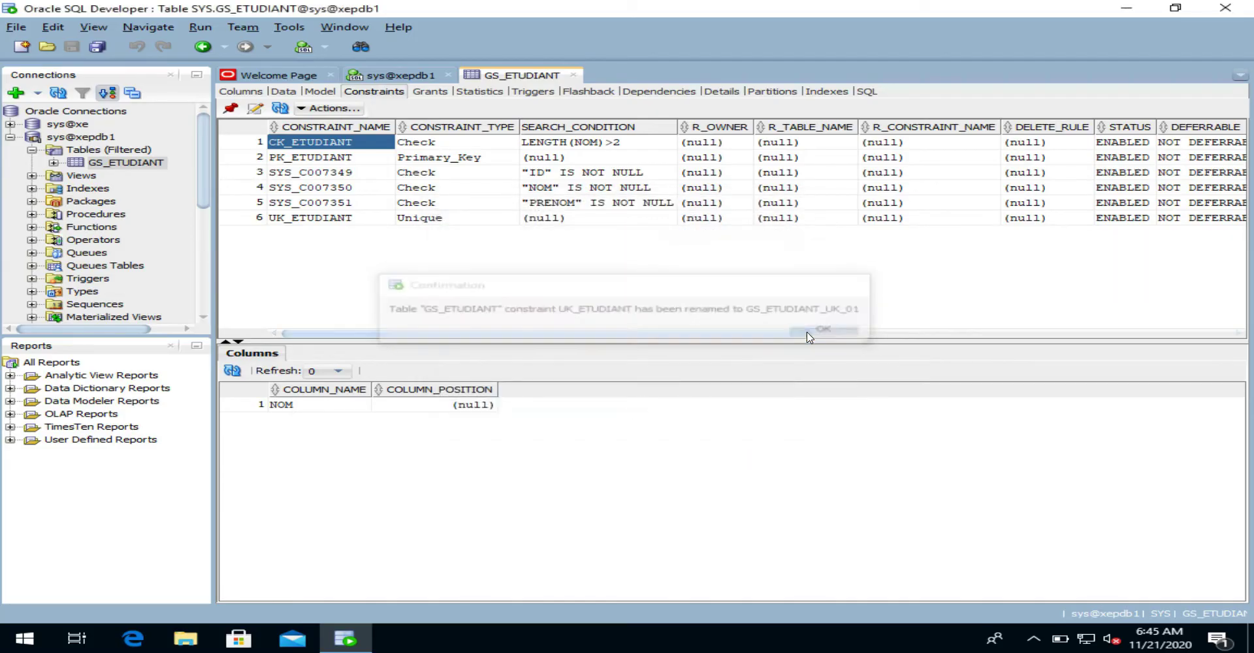
click(280, 108)
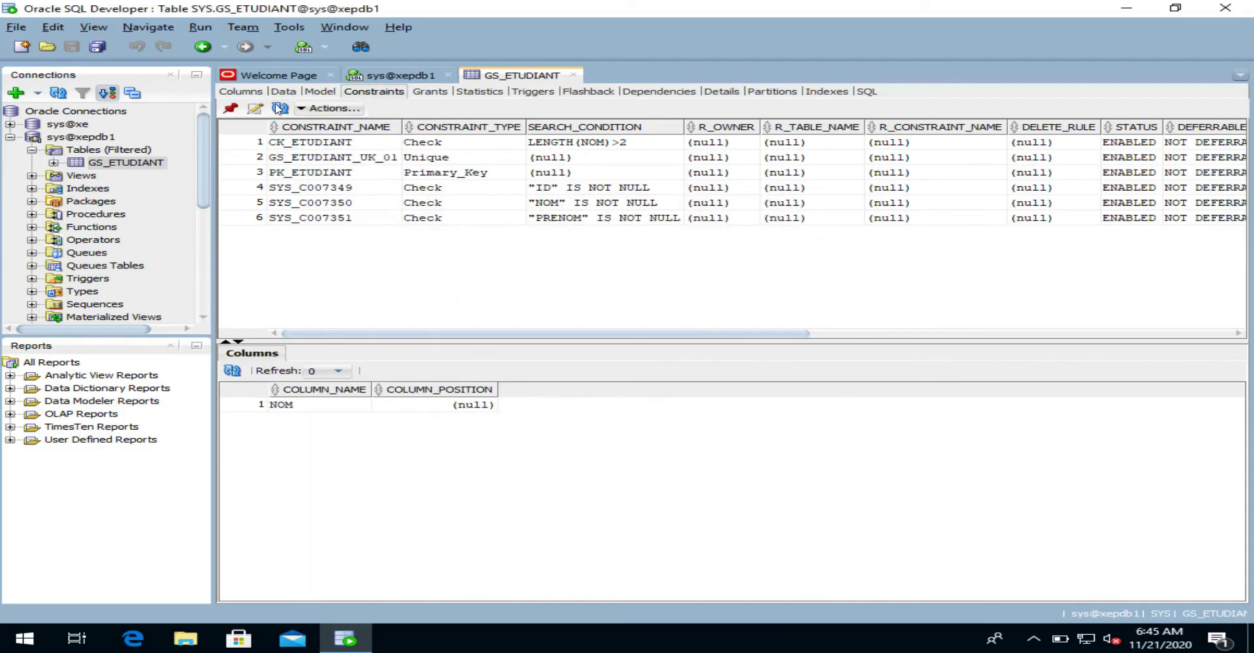
Rename the check constraint CK_ETUDIANT to GS_ETUDIANT_CK_01 and refresh the constraint list.
click(276, 144)
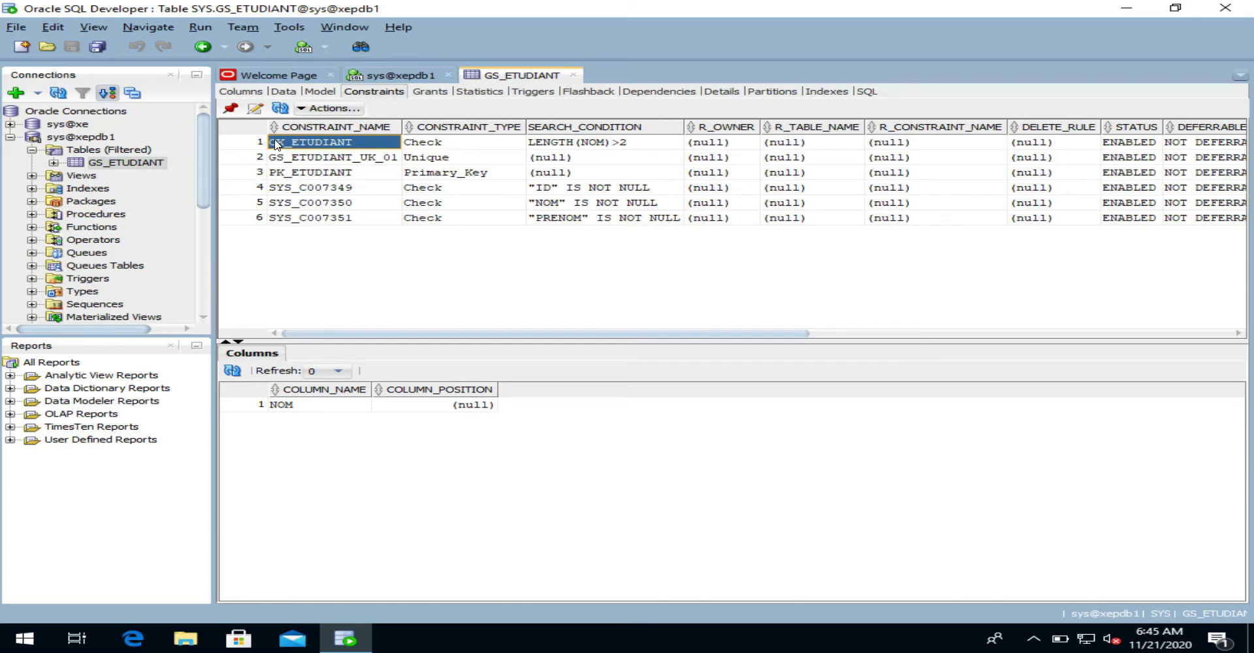
click(323, 111)
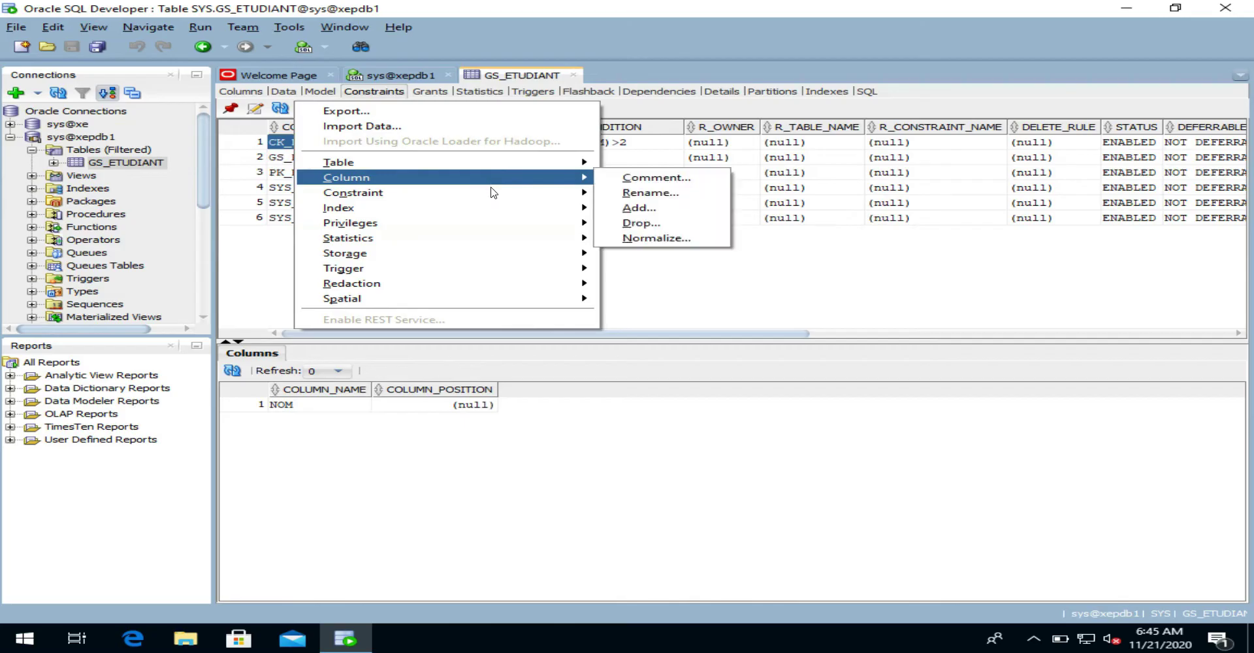
mouse_move(499, 192)
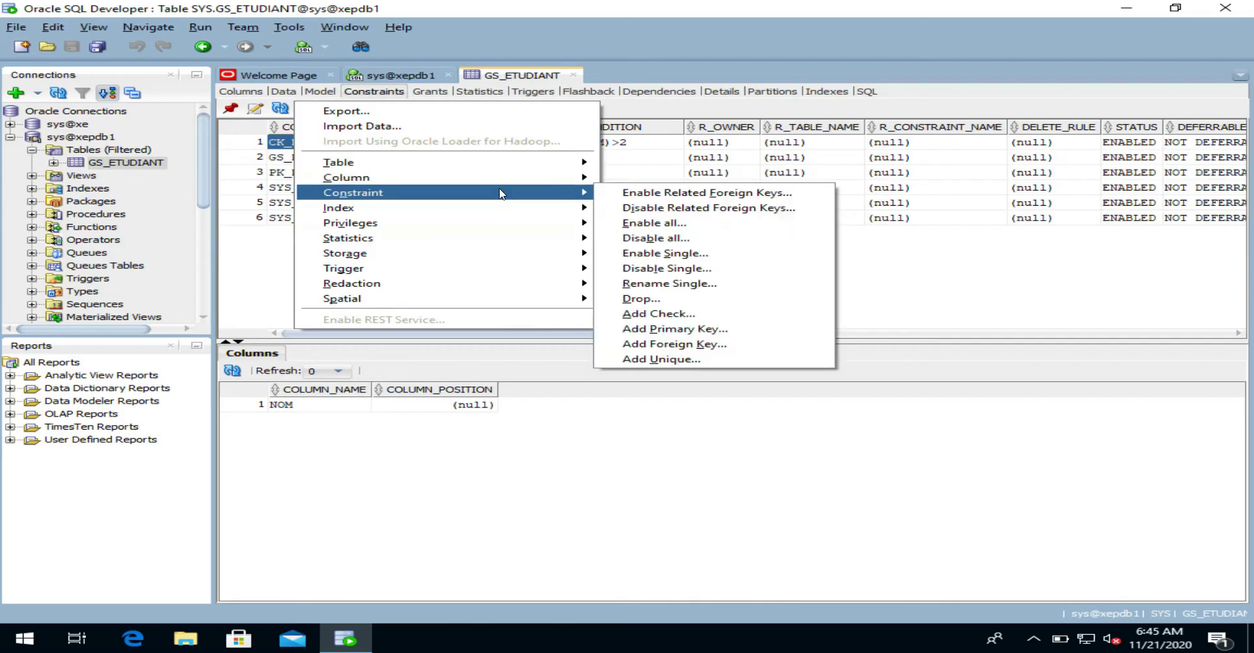
click(677, 281)
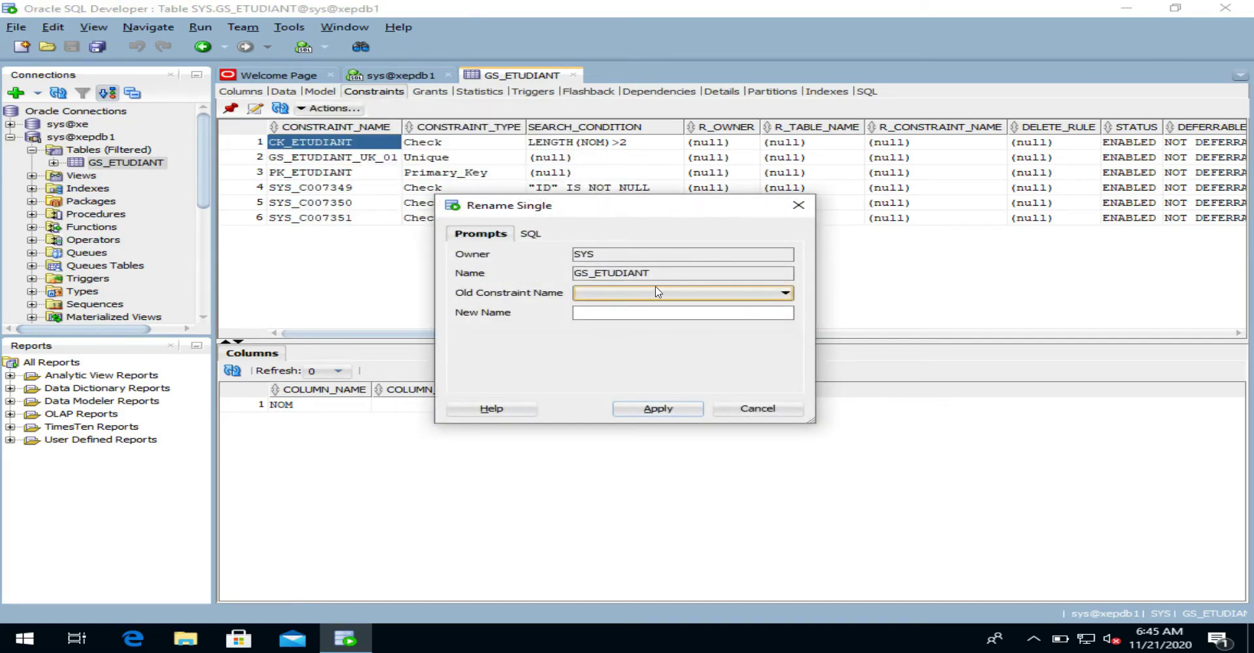
click(658, 293)
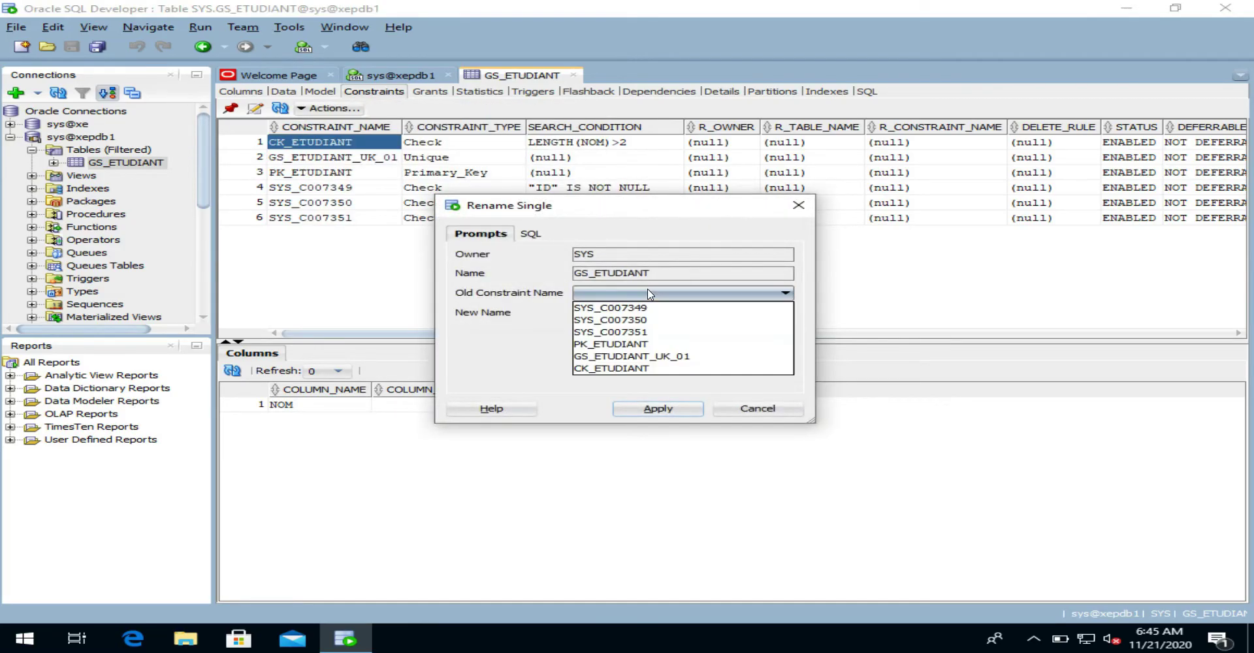
click(620, 369)
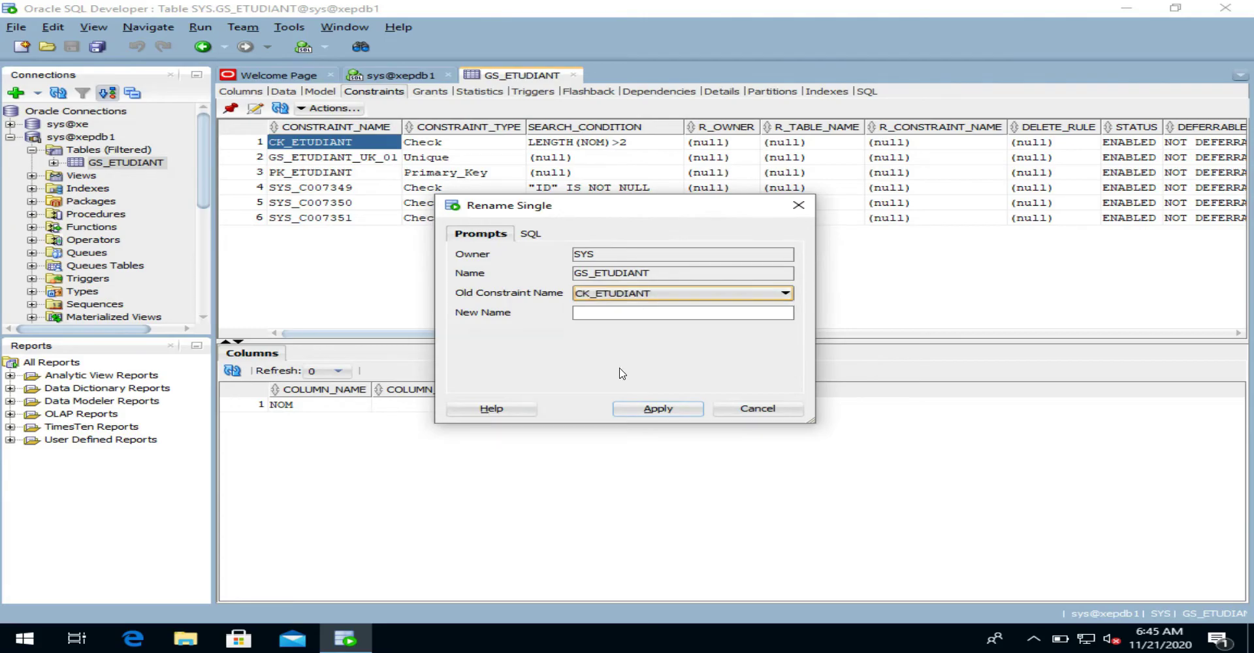
click(597, 315)
text(GS_E)
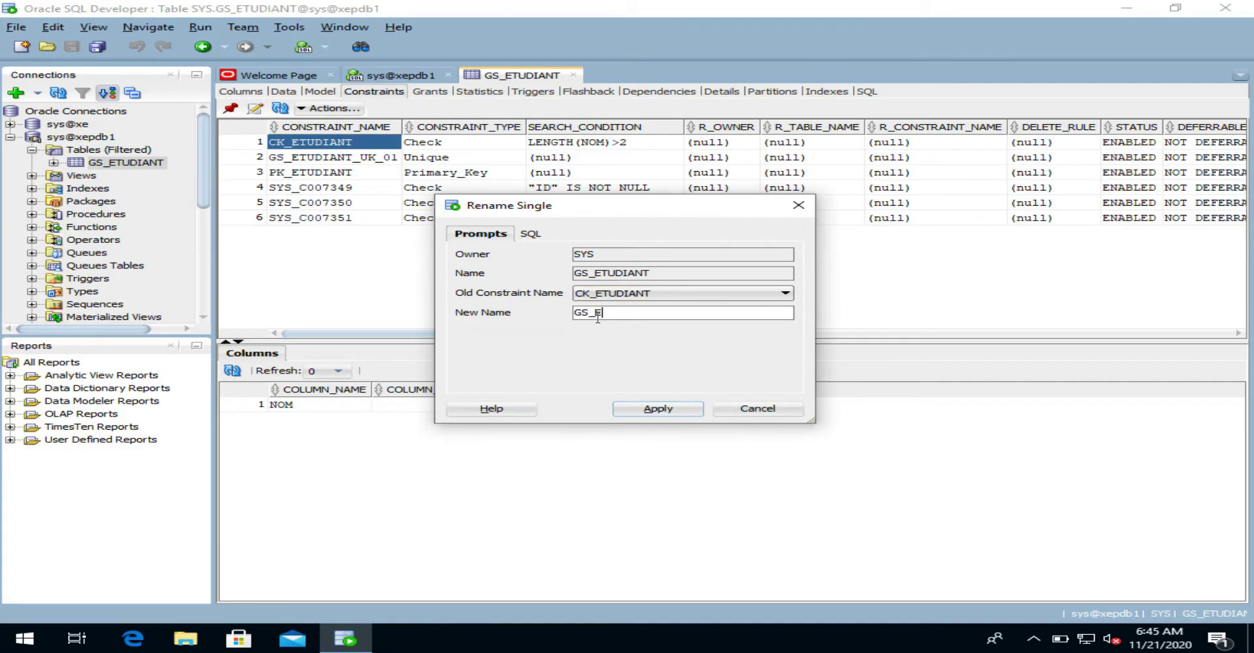
text(TUDIANT_CK_01)
click(656, 409)
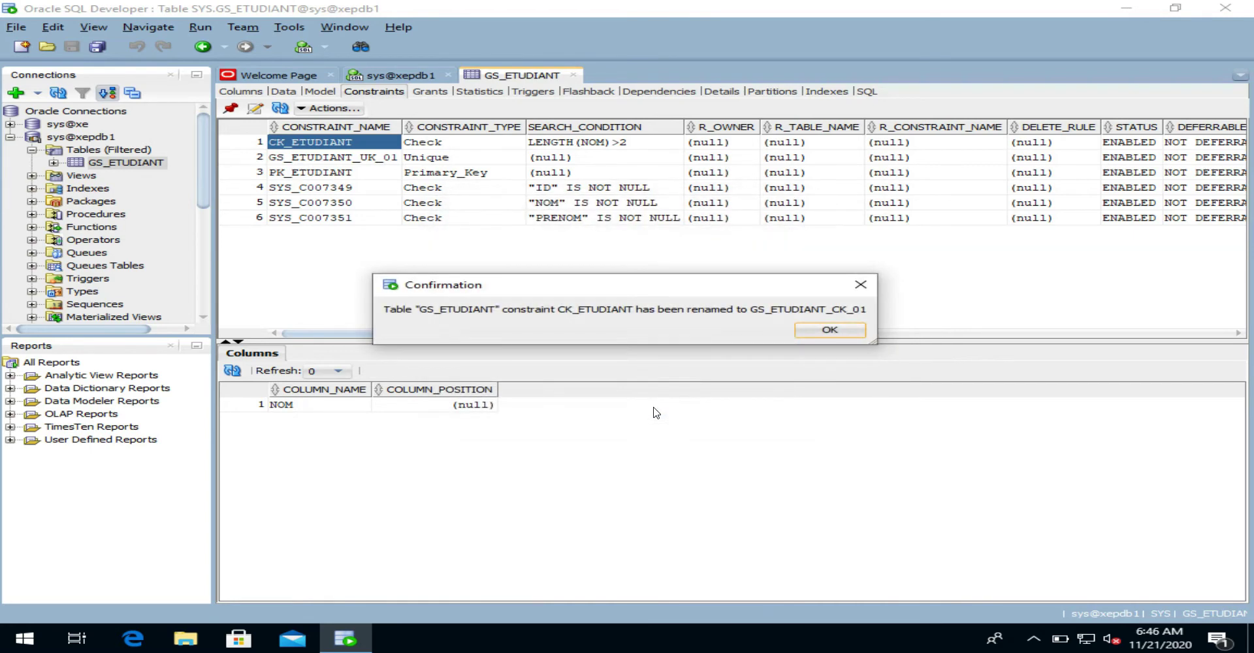
click(814, 334)
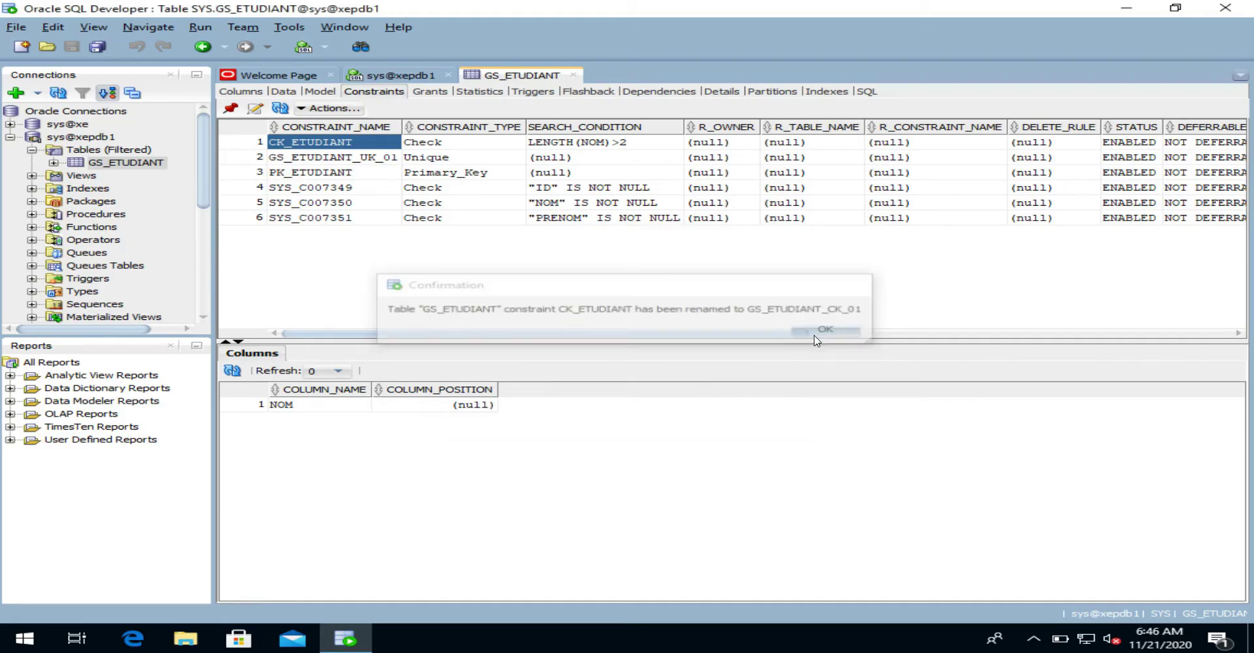
click(281, 109)
Rename the primary key constraint PK_ETUDIANT to GS_ETUDIANT_PK and refresh the constraint list.
click(295, 175)
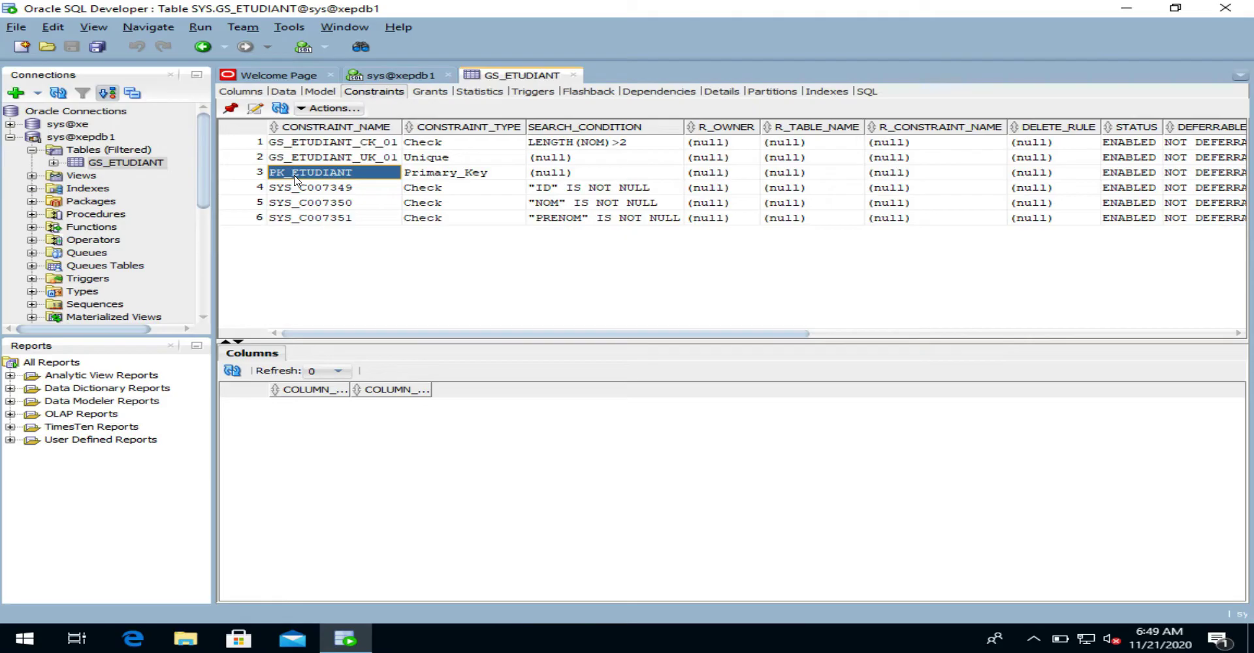
click(310, 107)
mouse_move(411, 192)
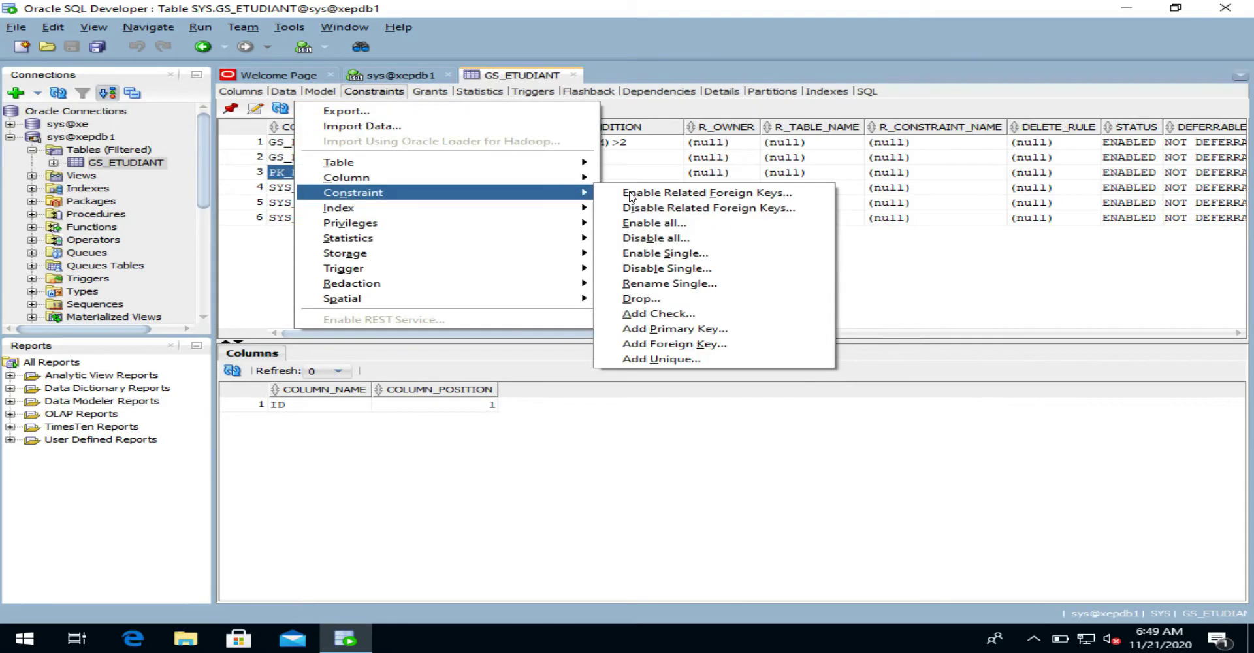
click(663, 286)
click(631, 295)
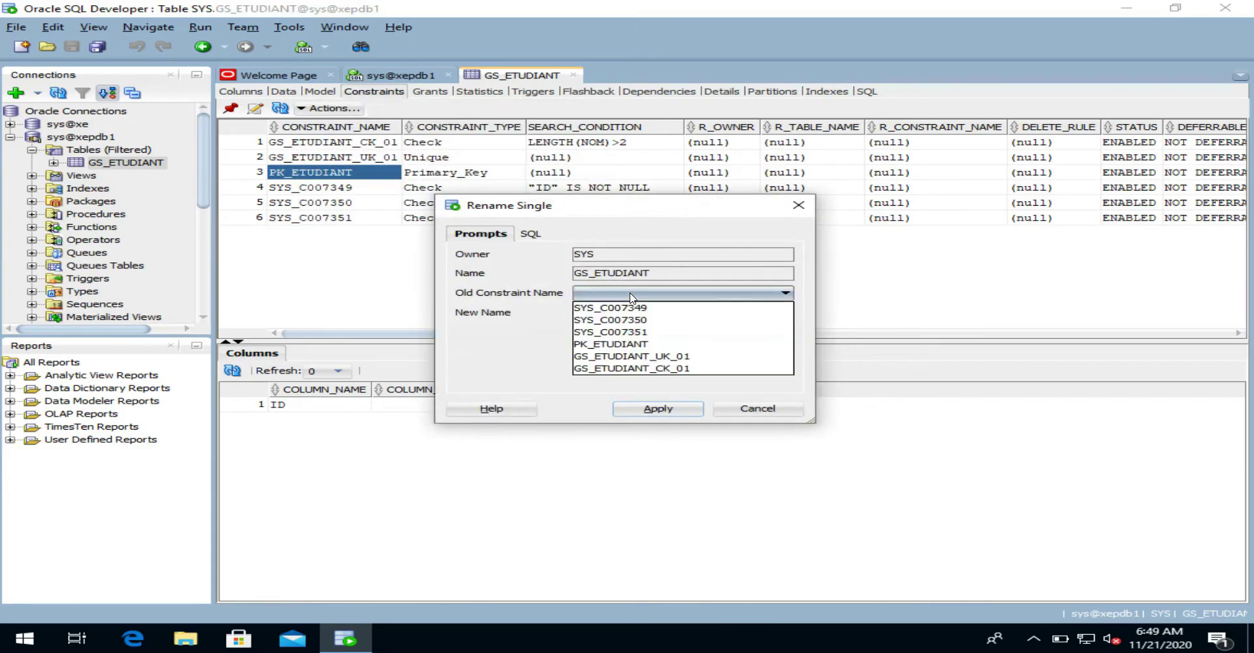
click(609, 342)
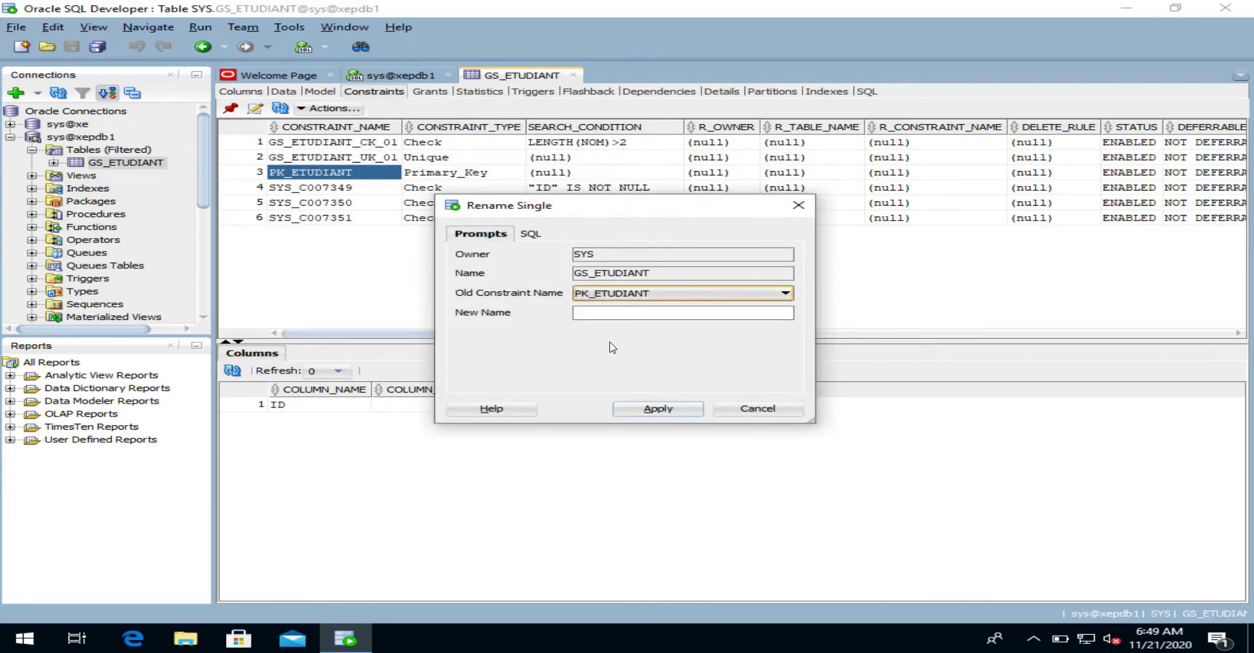
click(608, 314)
text(GS_)
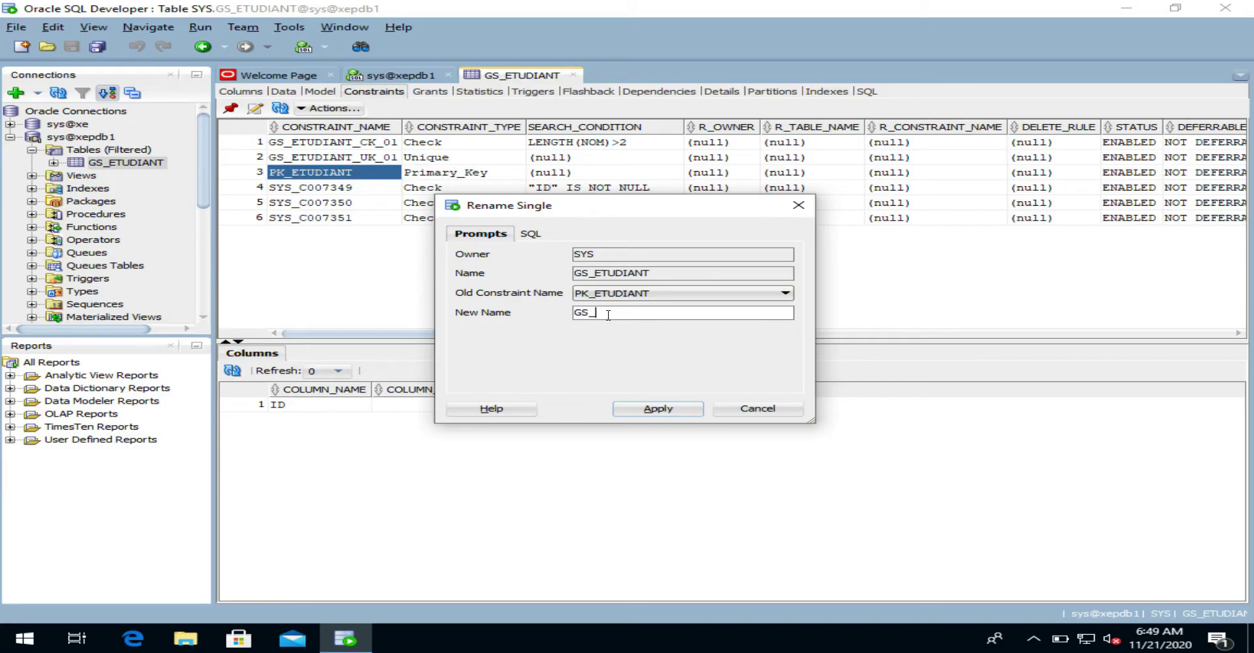
text(ETUDIANT_PK)
click(635, 410)
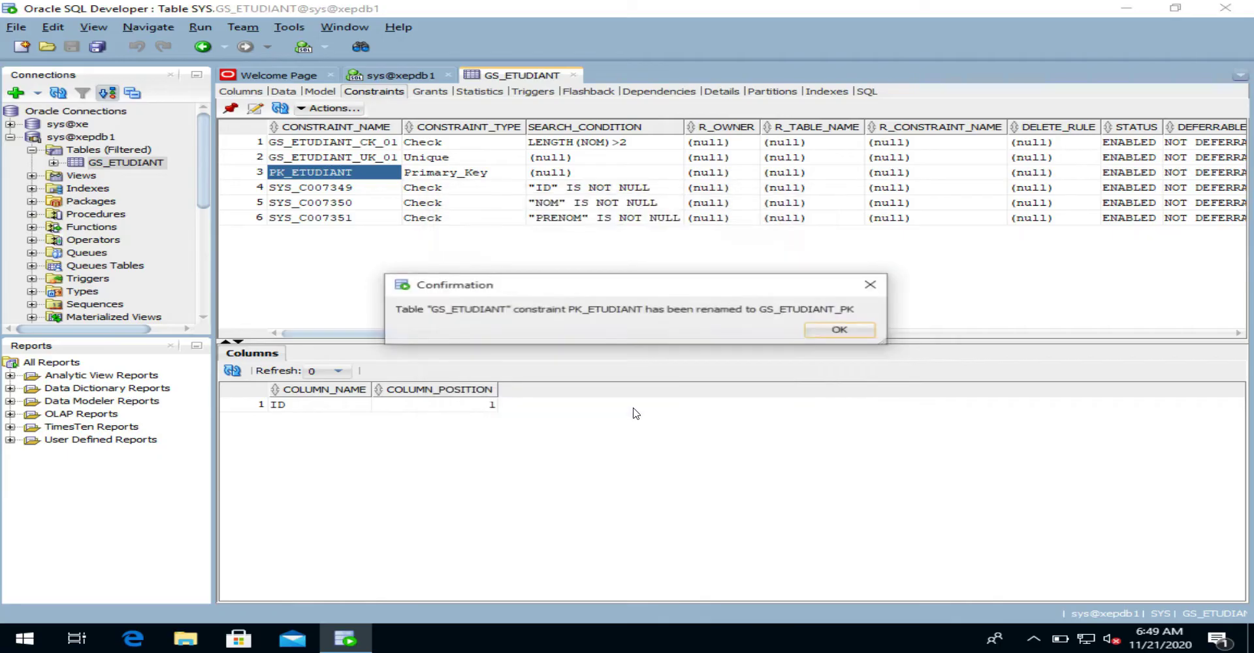
click(842, 332)
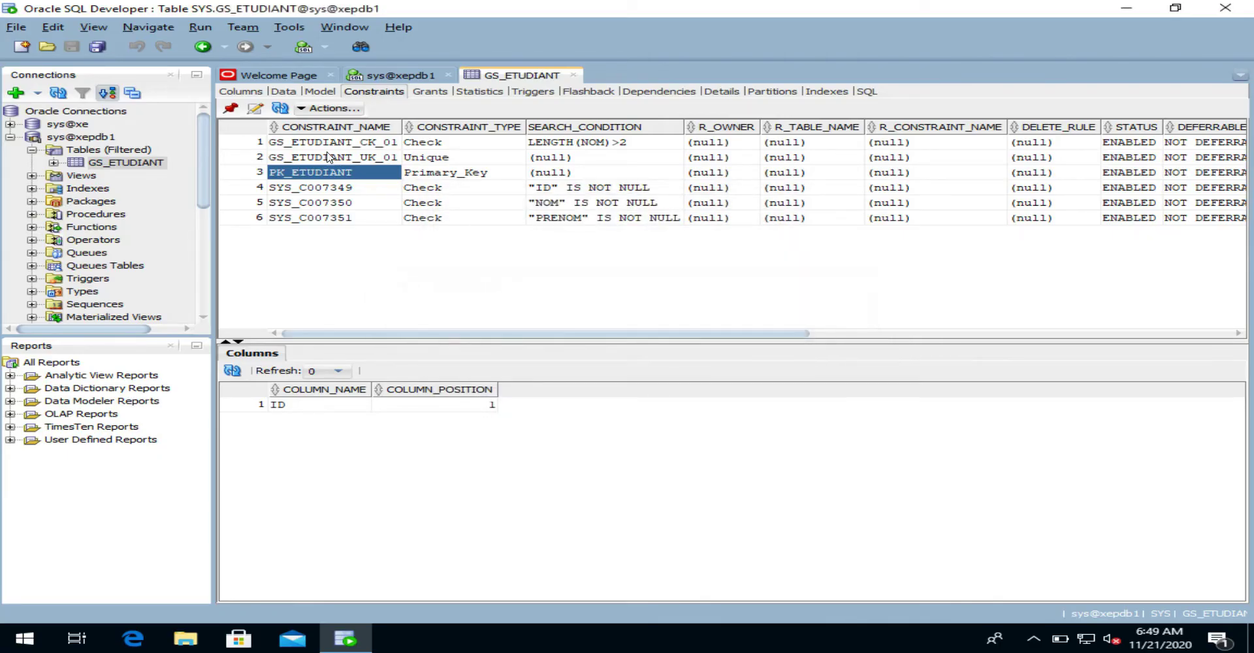
click(281, 108)
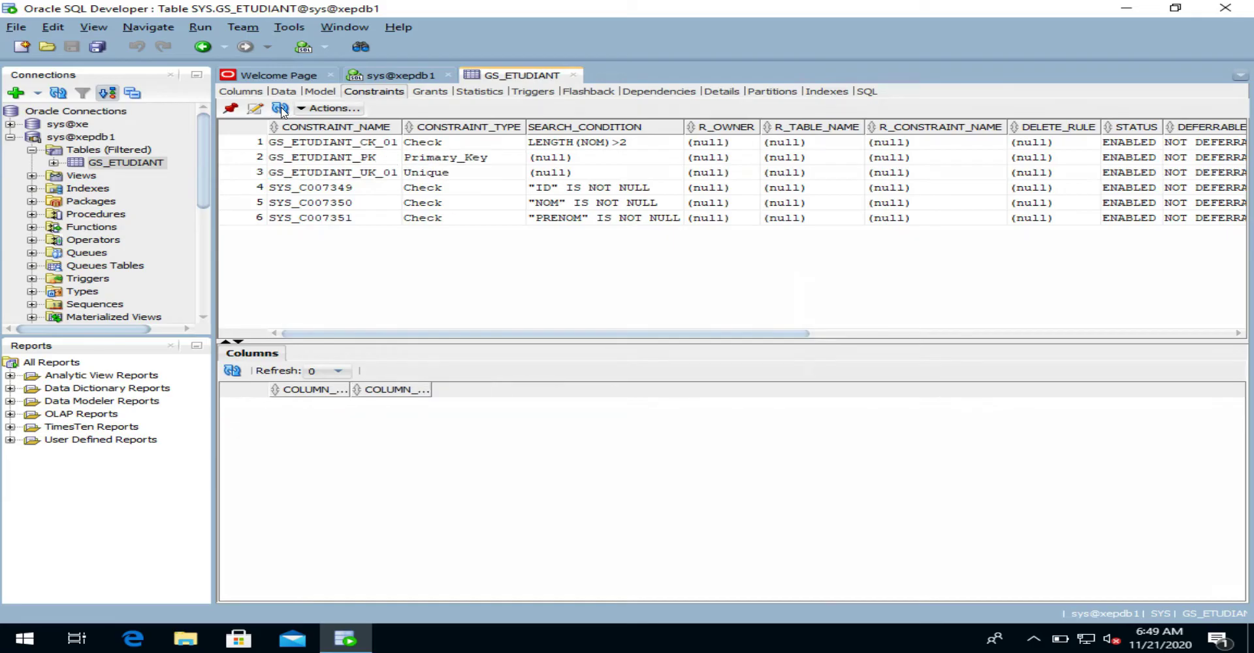
click(295, 163)
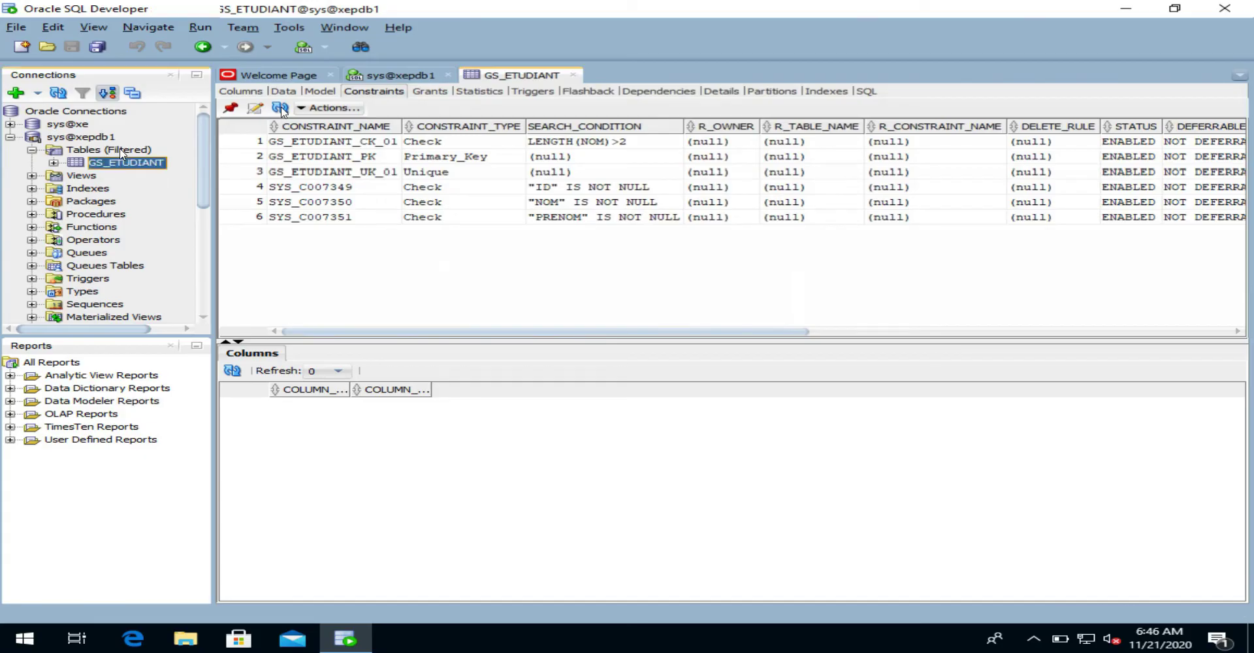
Start a new table named GS_COURS in the SYS schema of sys@xepdb1.
right_click(120, 151)
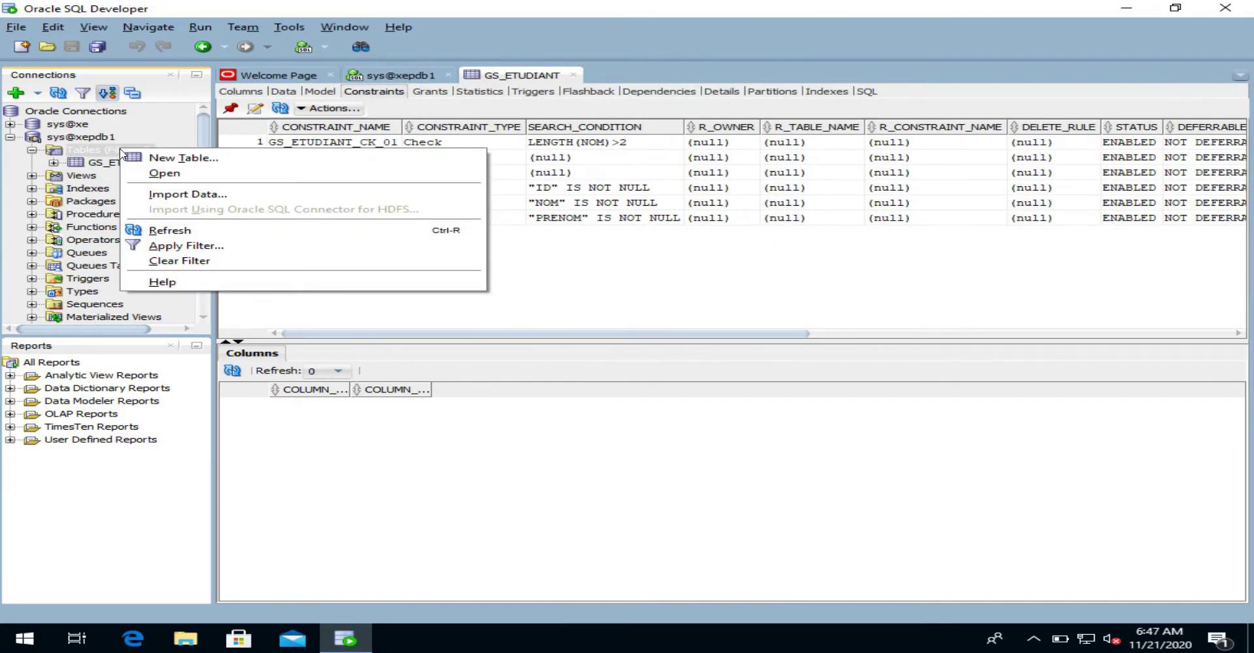
click(160, 157)
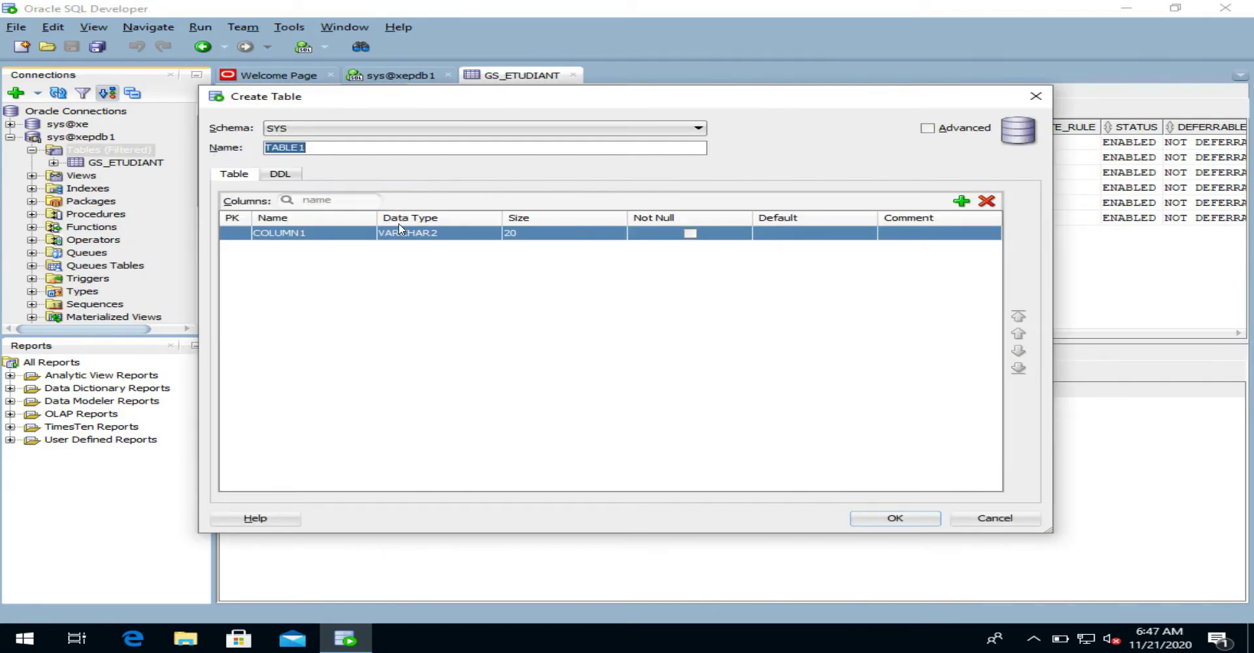
text(G)
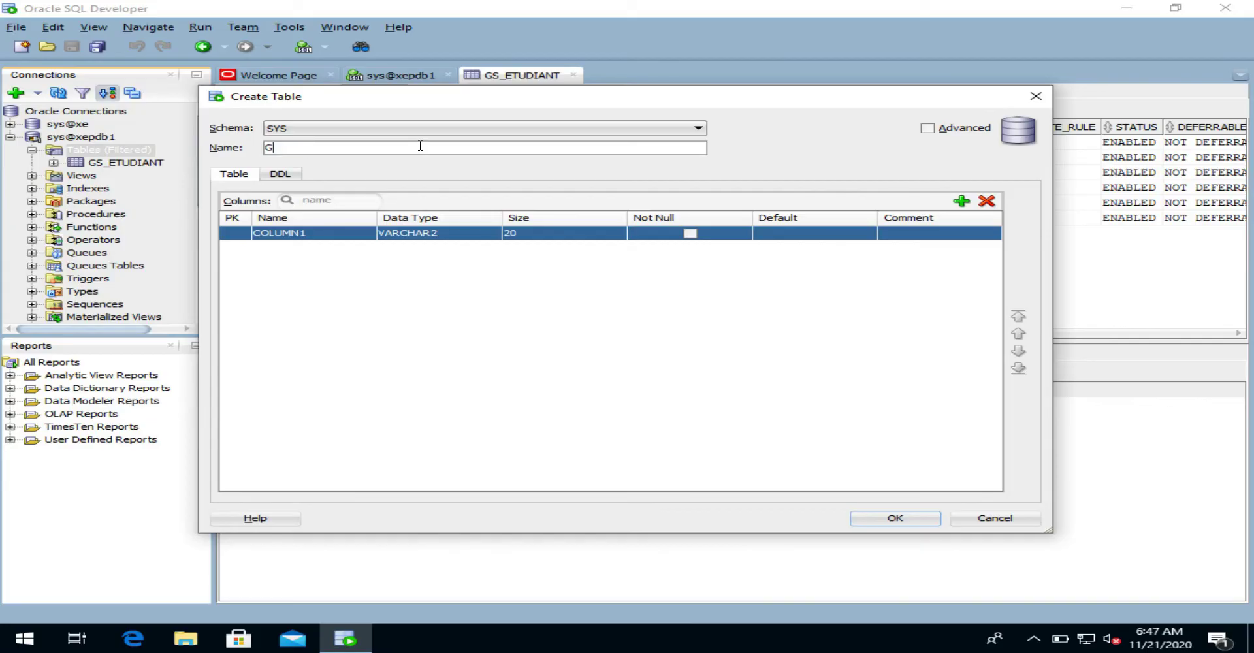
text(S_COURS)
Define the first column of GS_COURS as ID with data type NUMBER and make it not null.
click(346, 233)
text(ID)
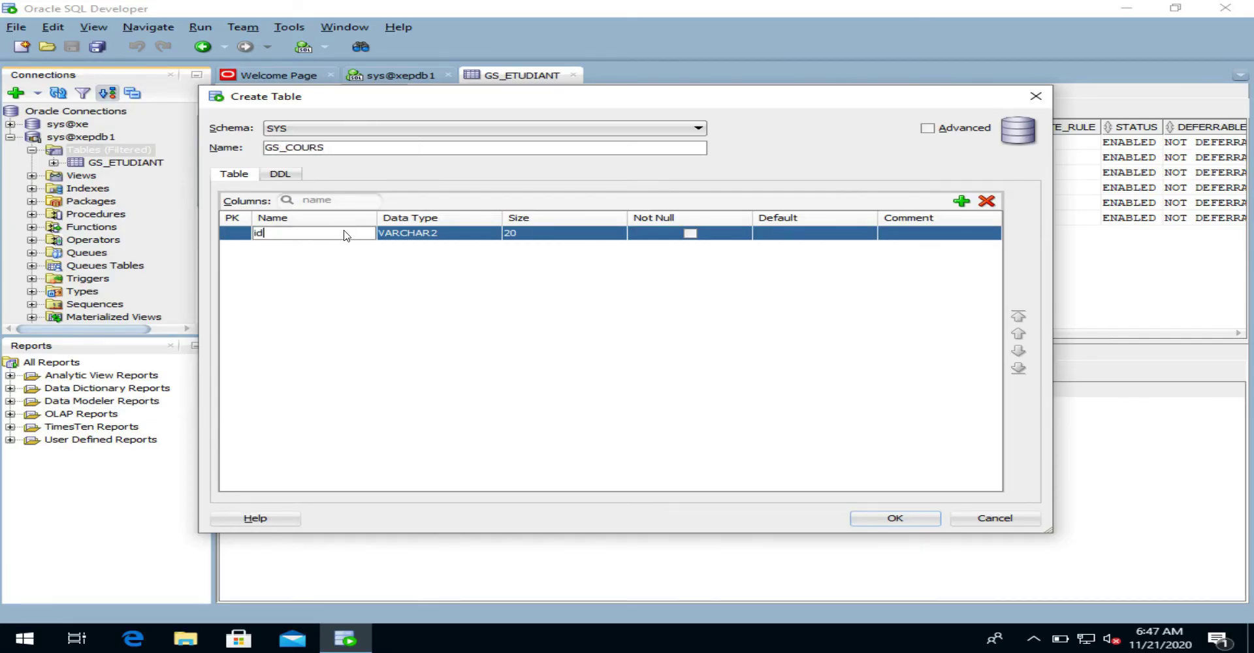
key(Tab)
click(488, 234)
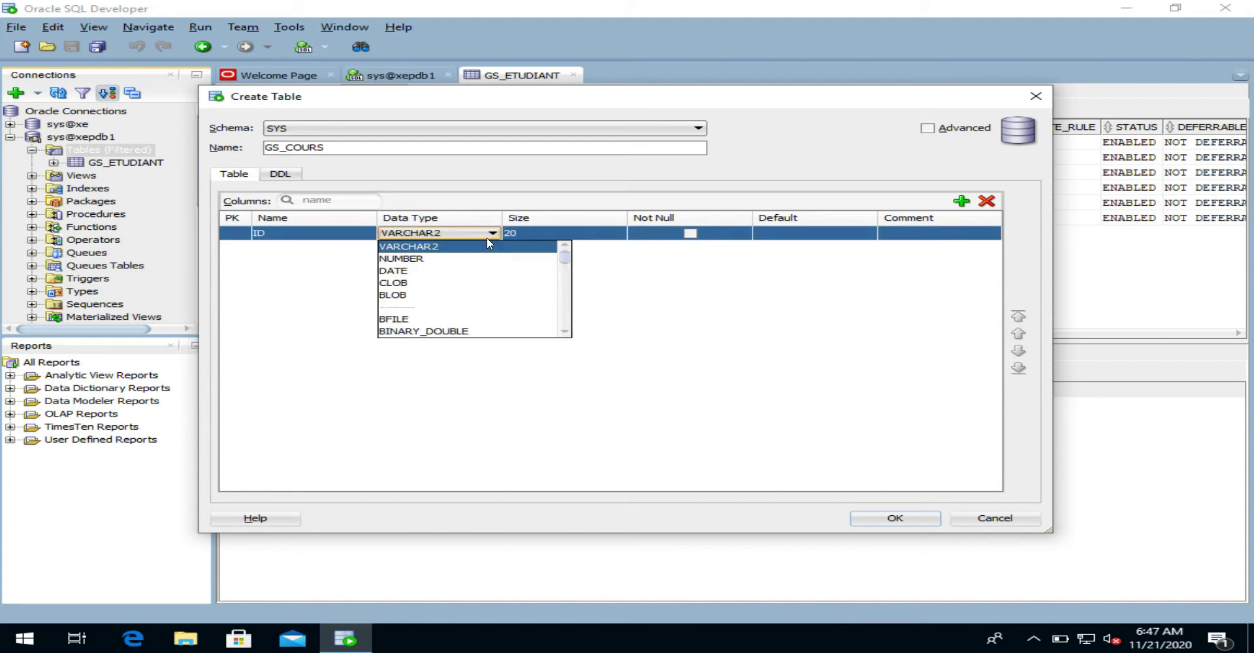
click(472, 258)
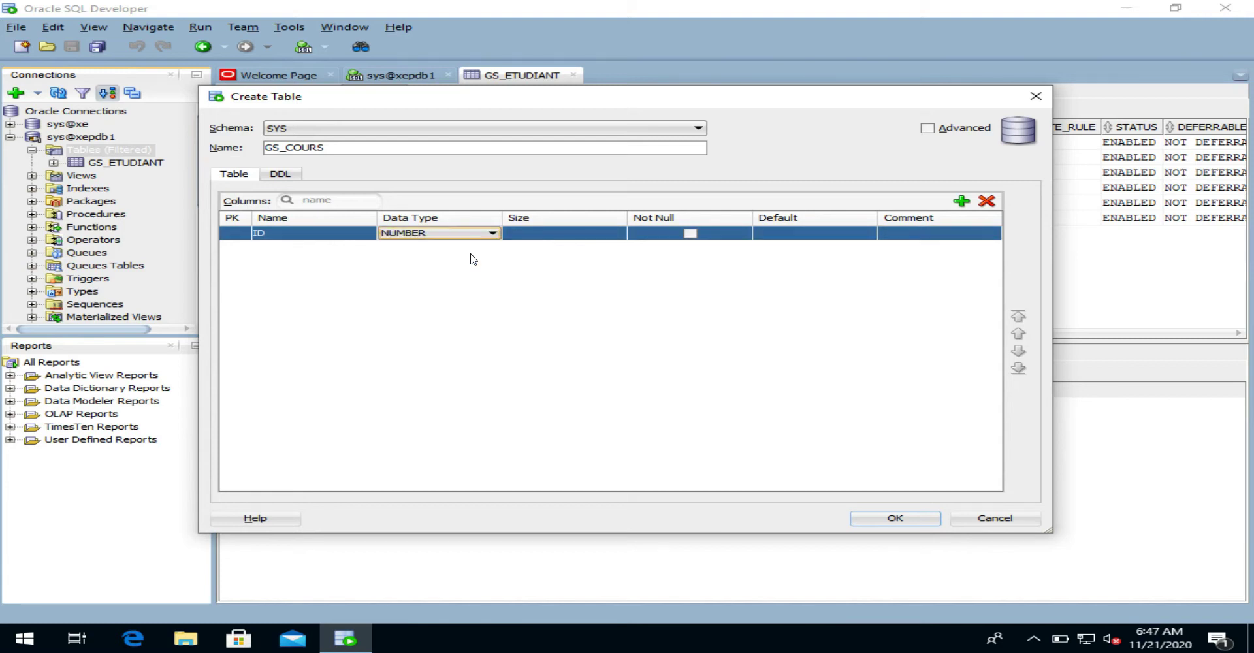
click(691, 234)
click(691, 234)
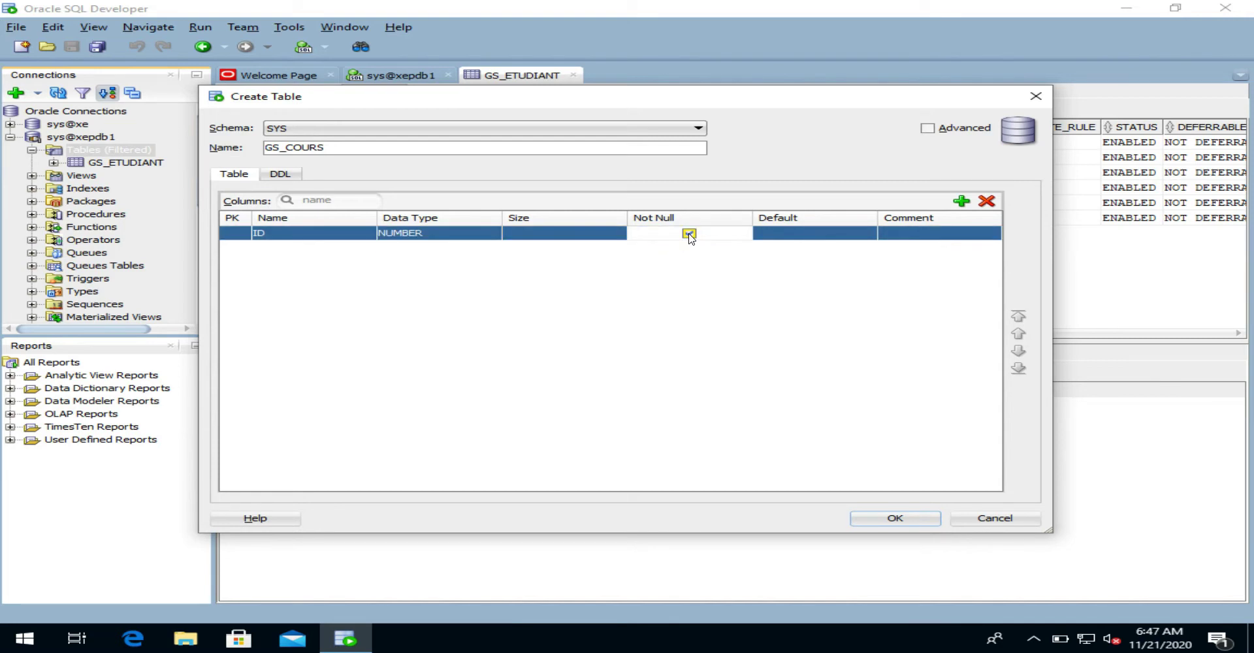
Add a second column named CODE with data type CHAR and size 10, and make it not null.
click(962, 201)
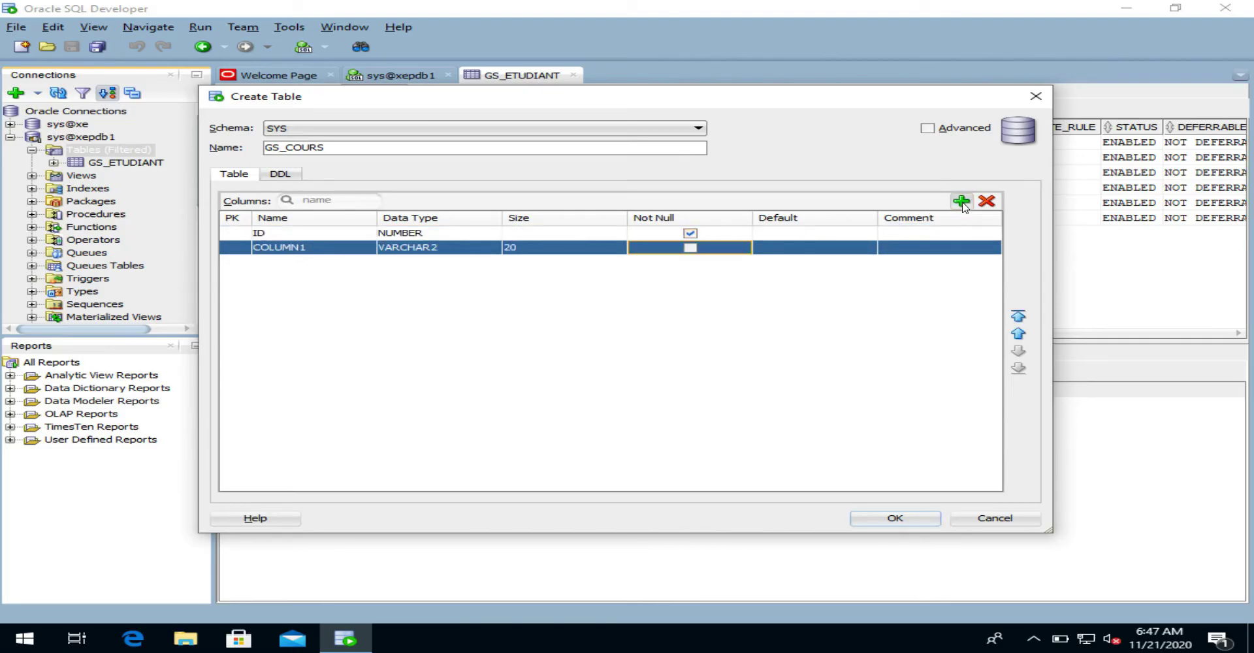
click(275, 247)
double_click(275, 247)
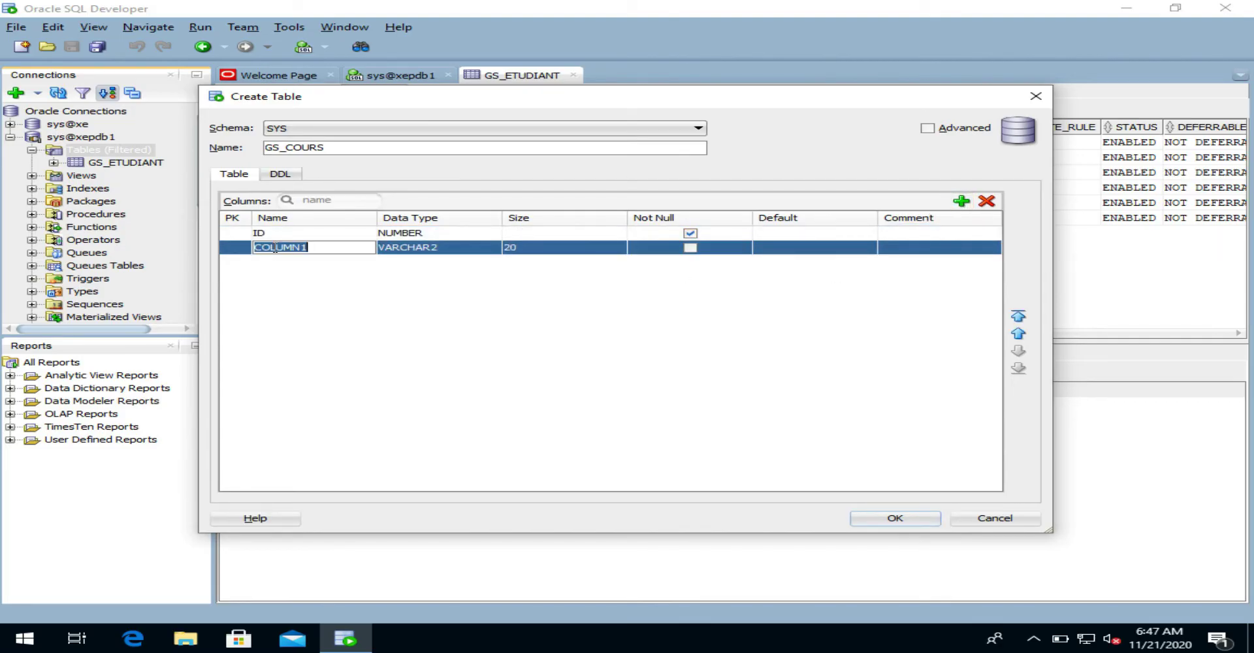
text(Code)
key(Tab)
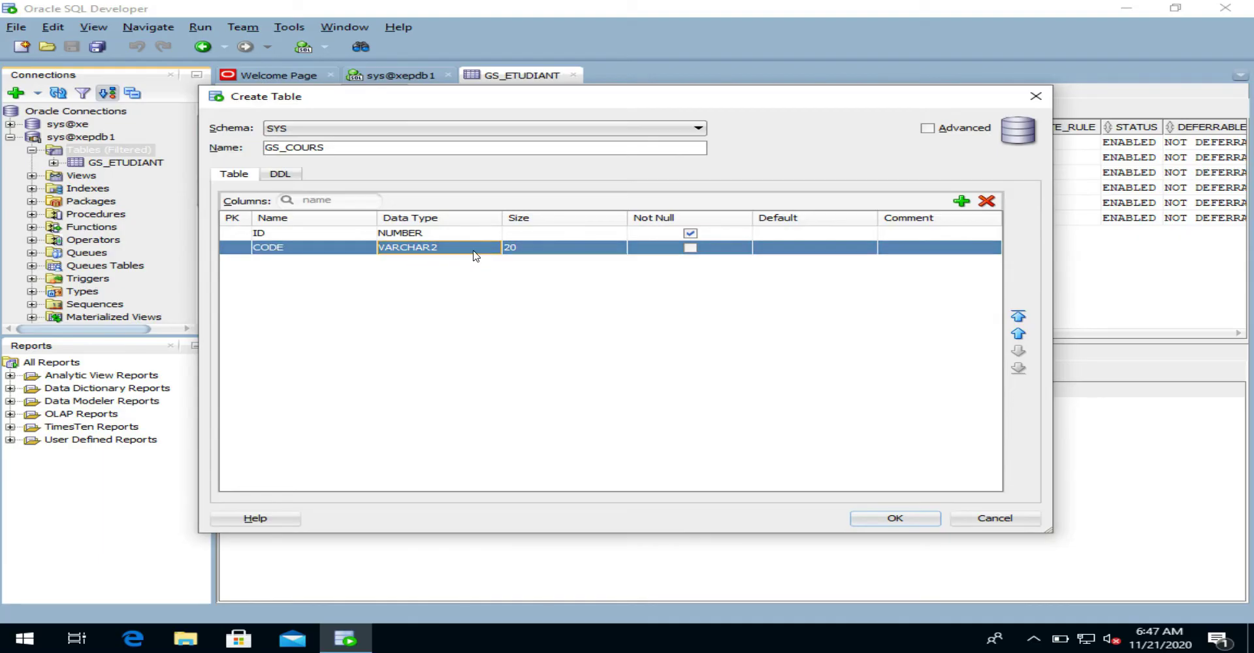
click(475, 256)
click(406, 345)
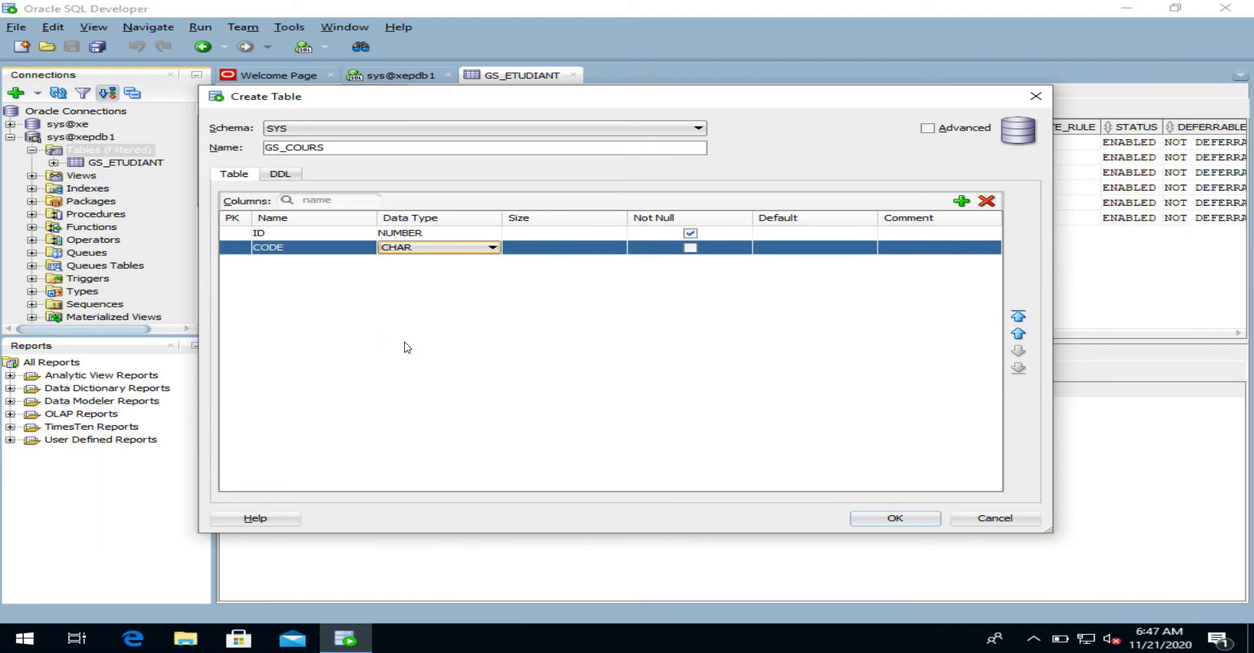
click(608, 252)
text(10)
click(690, 248)
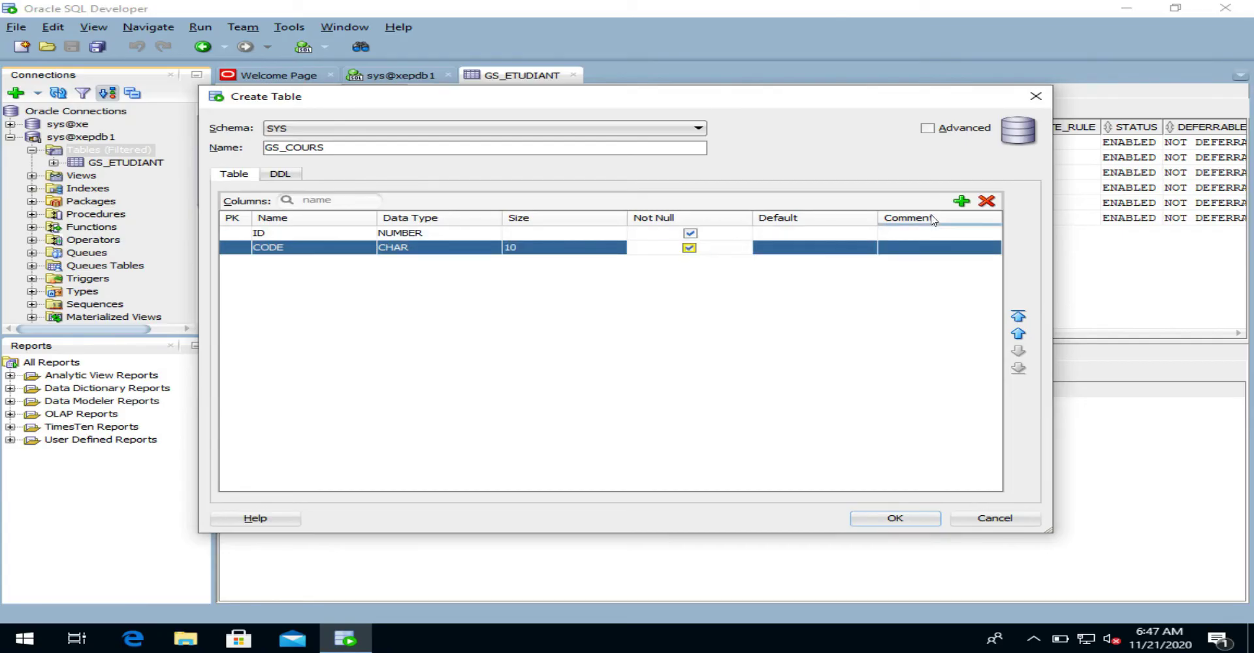
Add a not-null NOM column, keeping the default VARCHAR2 type with size 20, and create the GS_COURS table.
click(962, 201)
text(N)
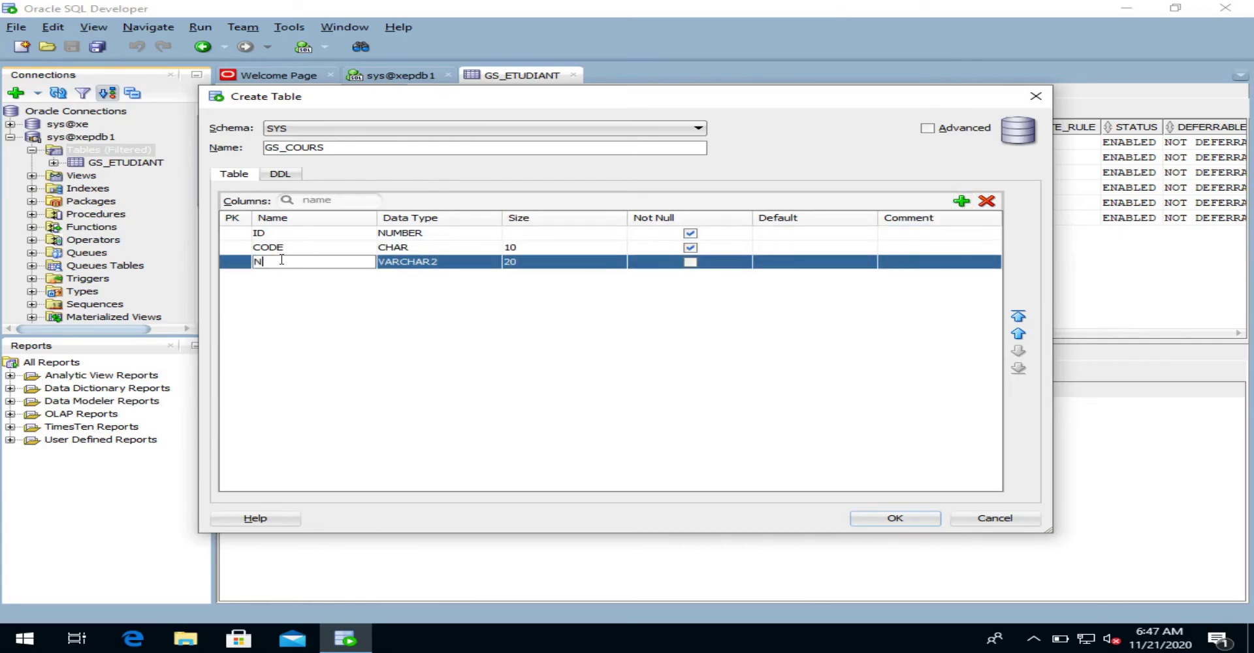
text(om)
click(690, 263)
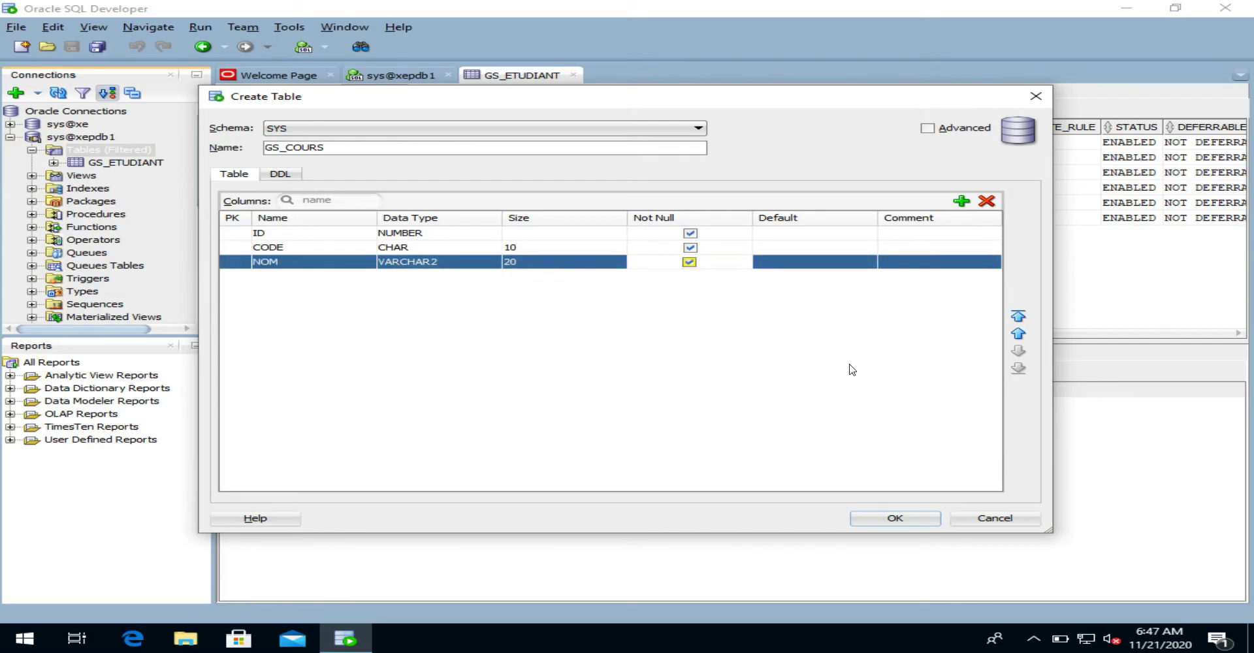
click(884, 519)
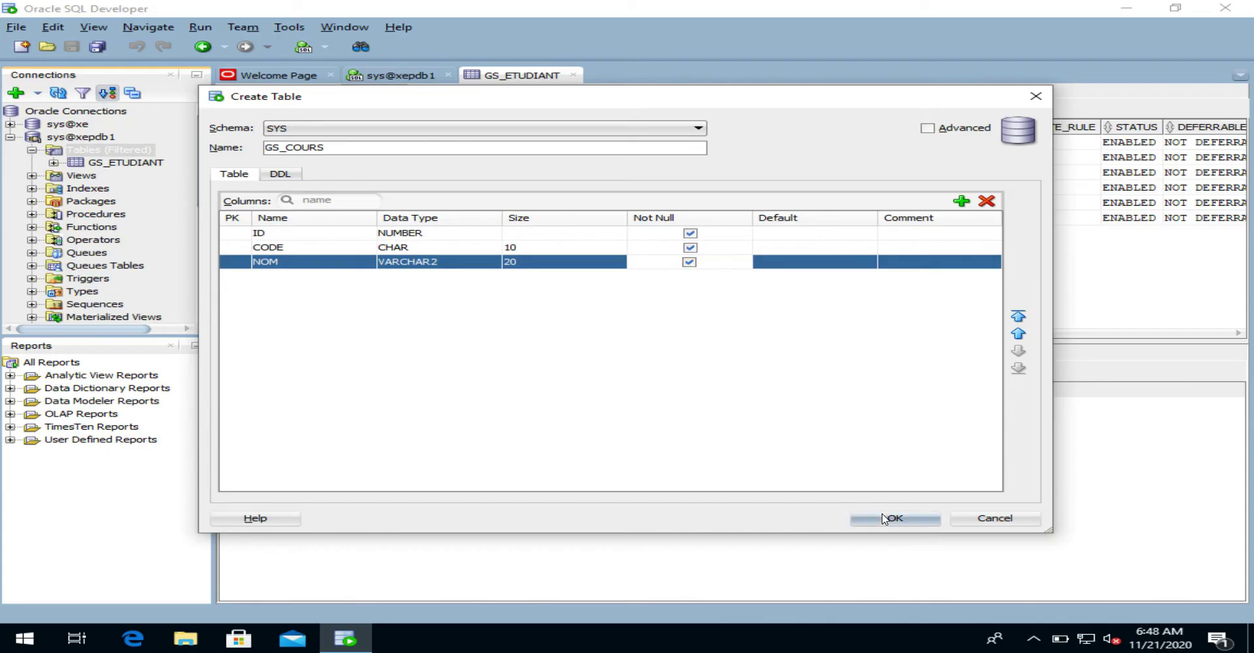
Add a primary key named GS_COURS_PK on the ID column of the GS_COURS table and refresh its constraint list.
click(79, 163)
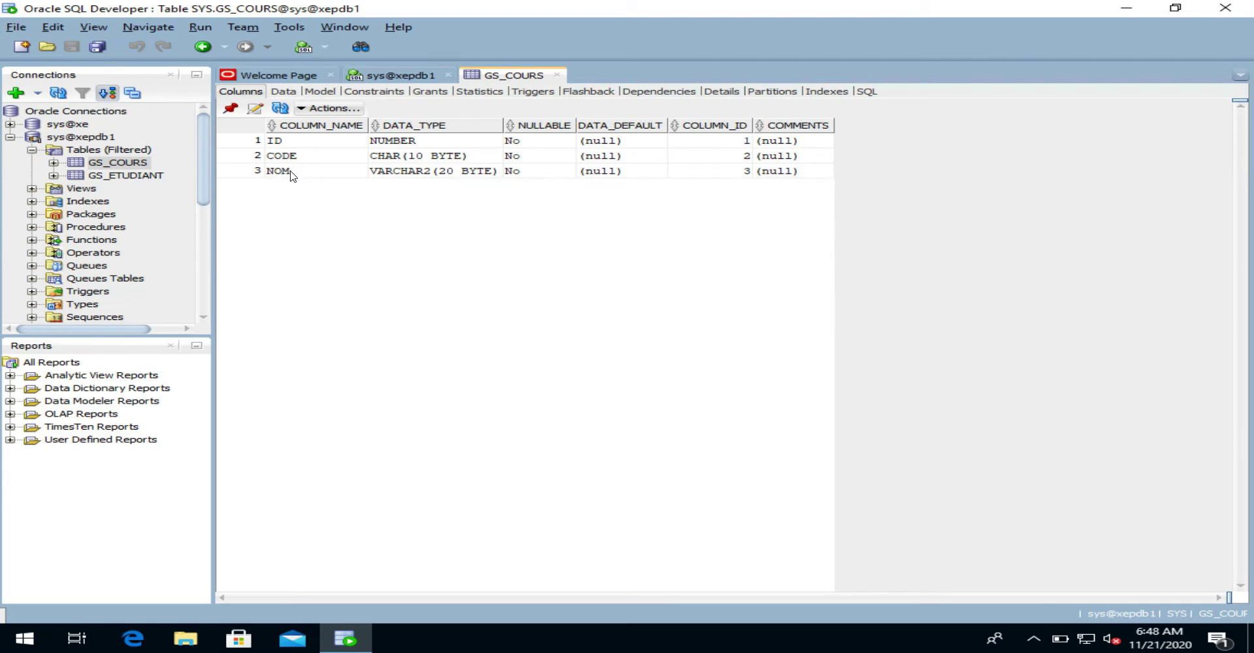
click(369, 93)
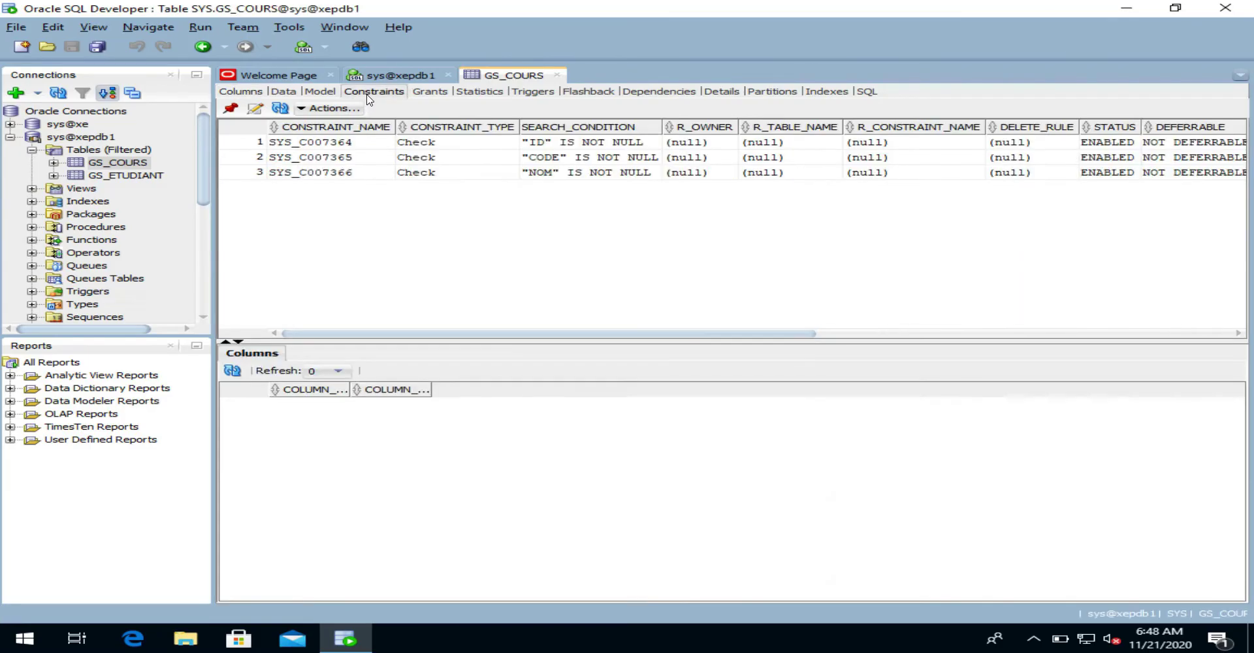
click(333, 108)
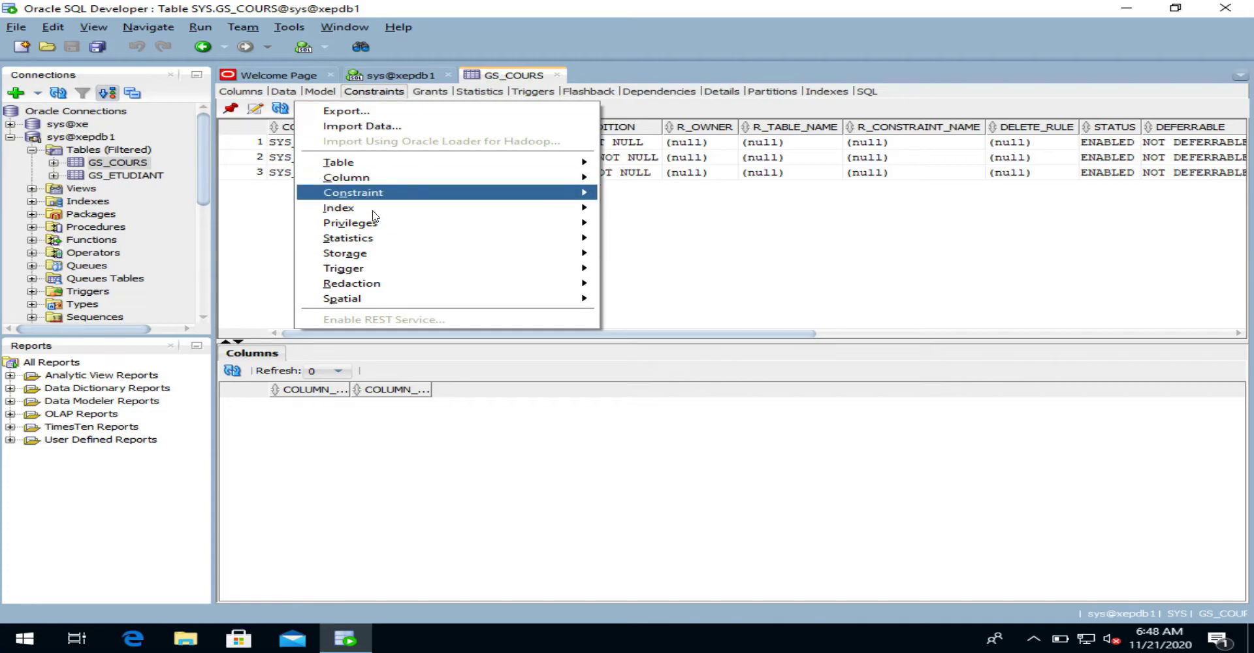
mouse_move(458, 192)
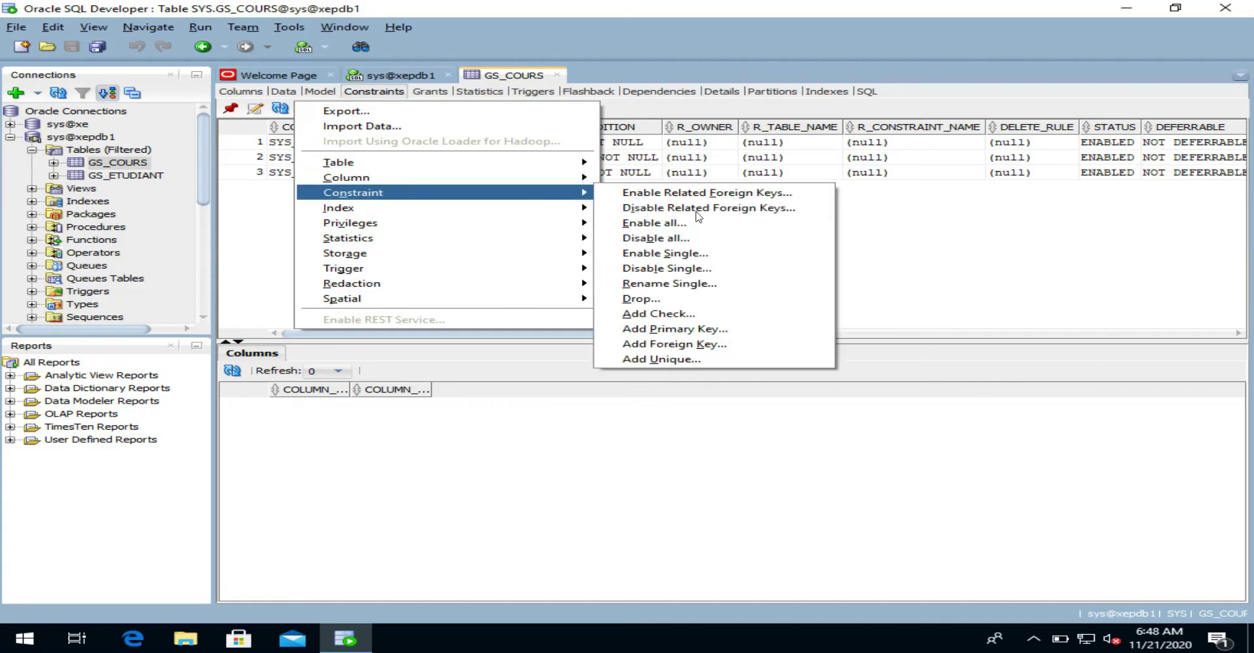
click(715, 327)
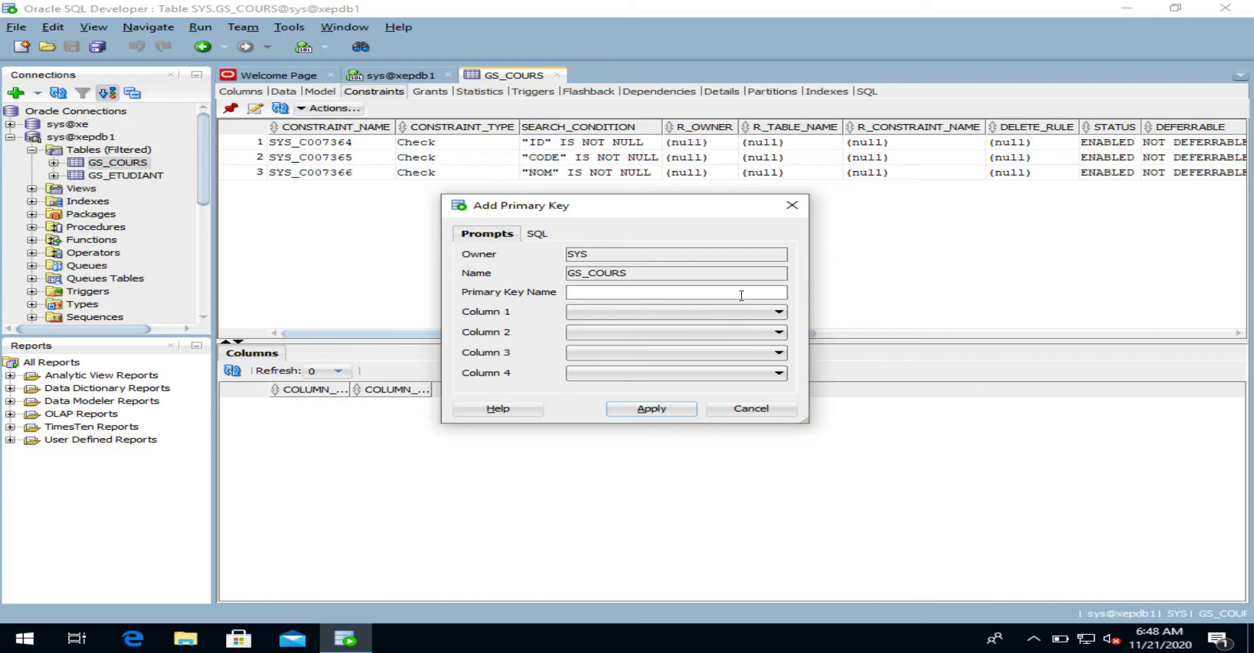
text(GS_COURS_PK)
click(663, 314)
click(631, 329)
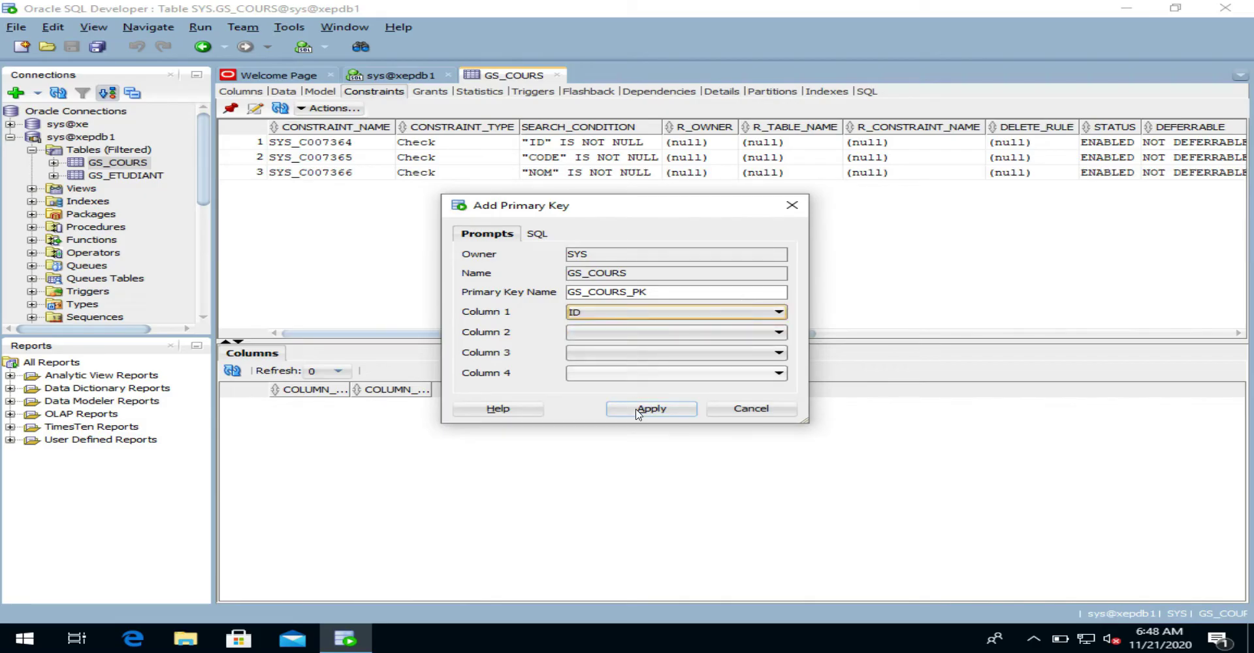
click(646, 408)
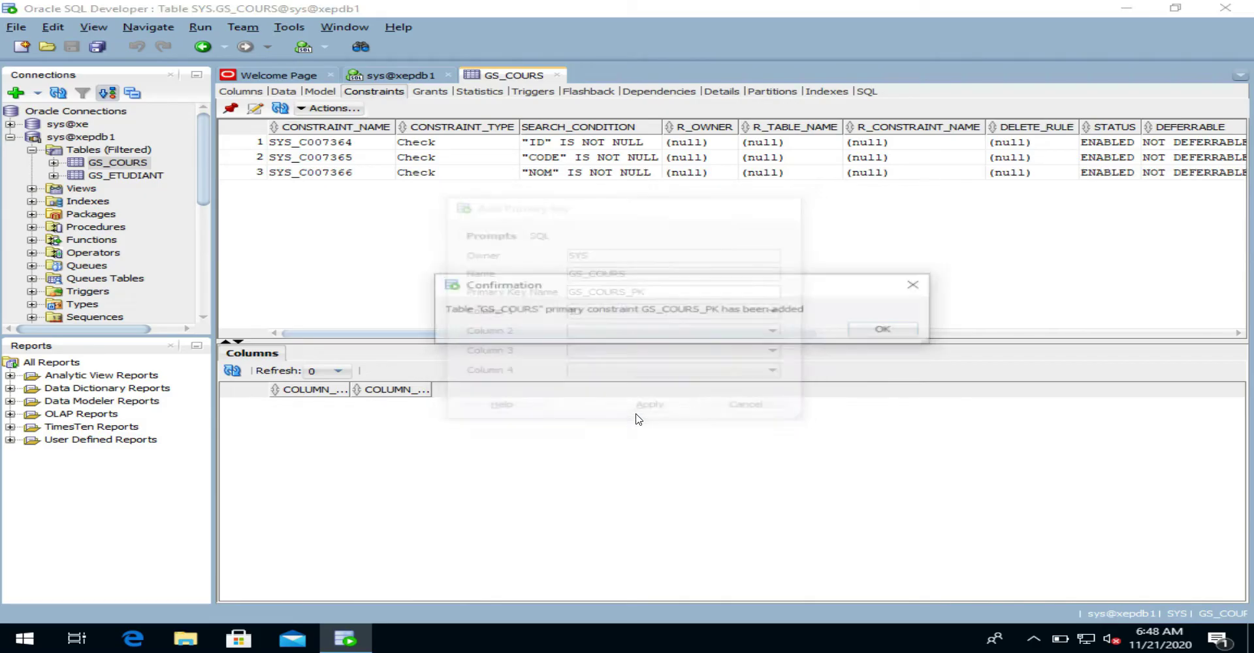
click(888, 330)
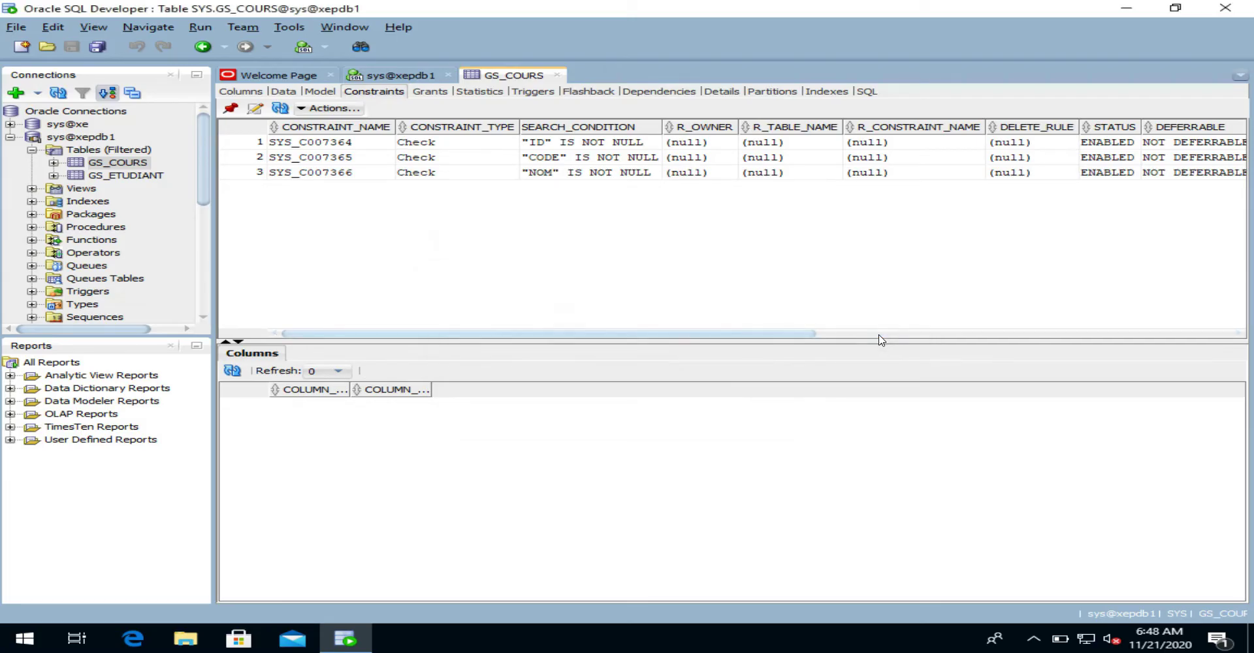
click(283, 109)
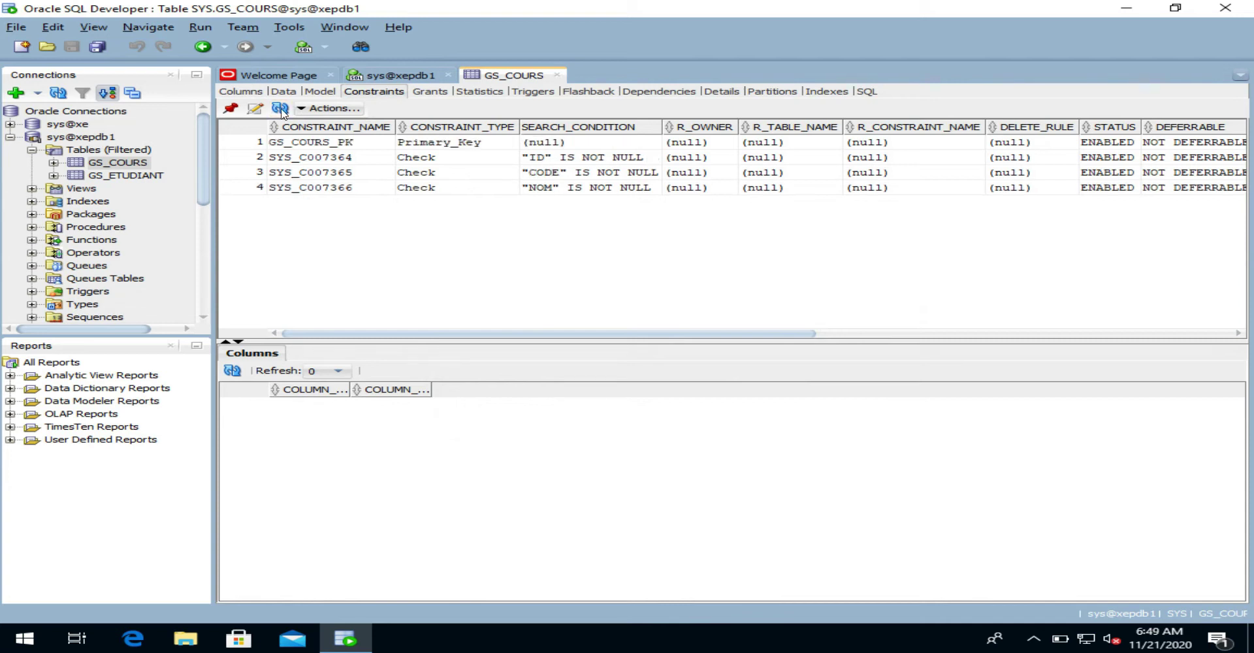
Add a unique constraint named GS_COURS_UK_01 on the CODE column of GS_COURS and refresh its constraint list.
click(310, 143)
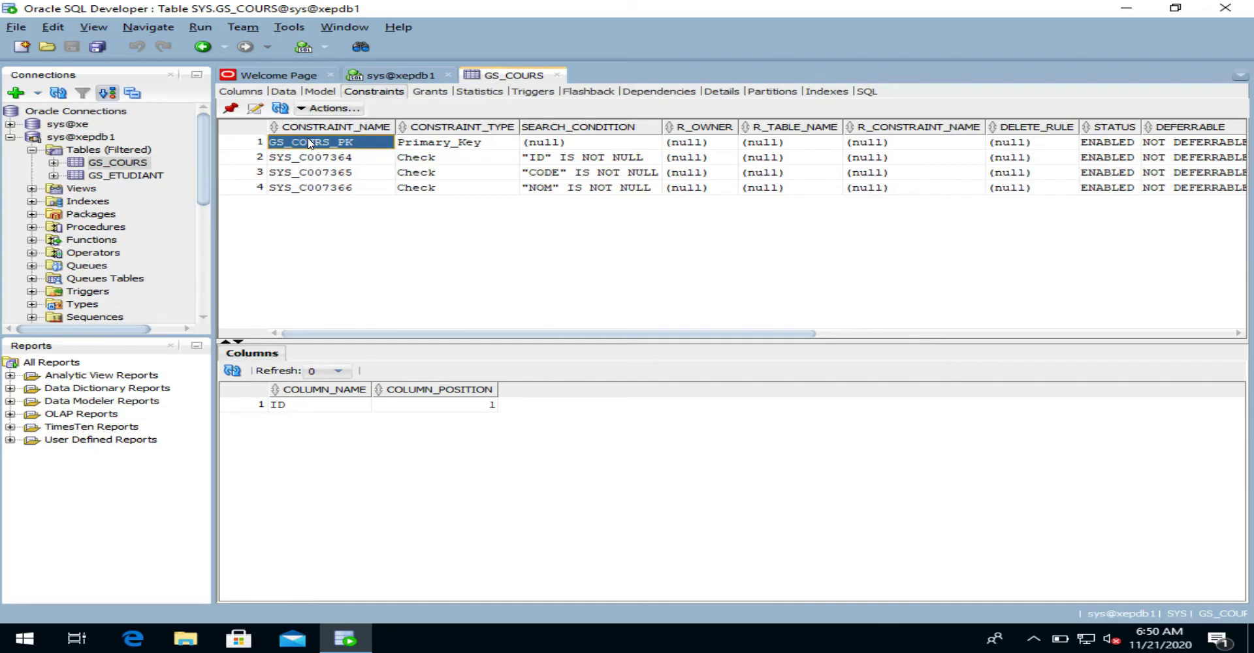
click(346, 109)
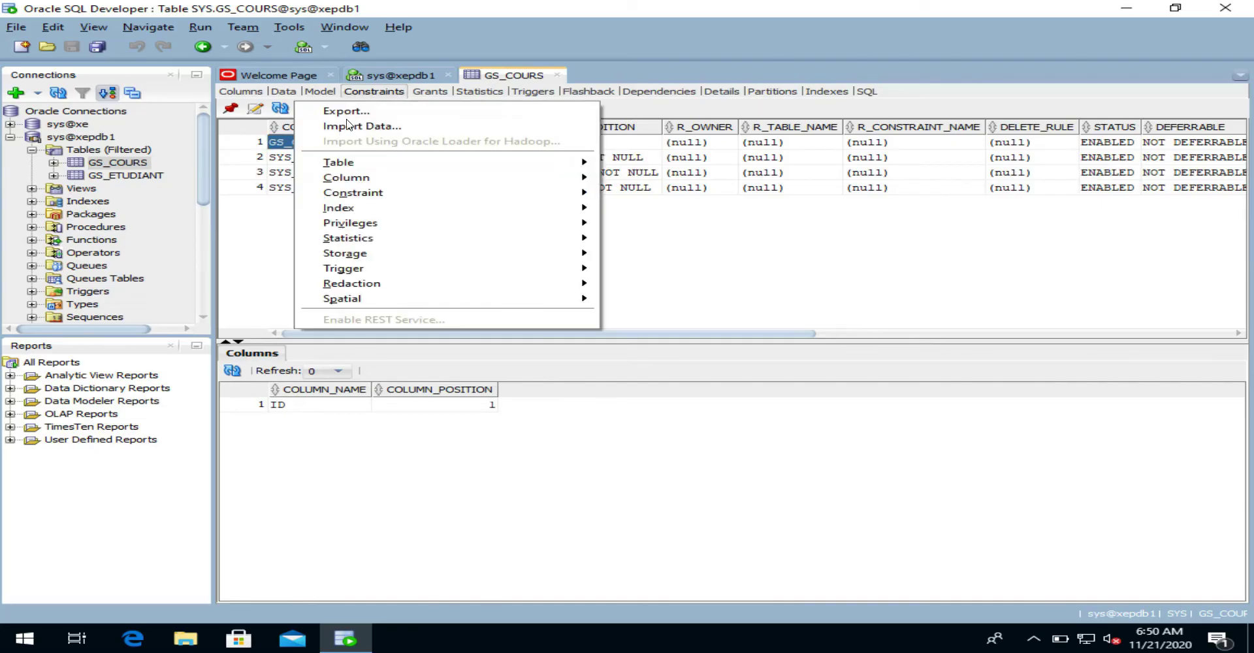
mouse_move(418, 196)
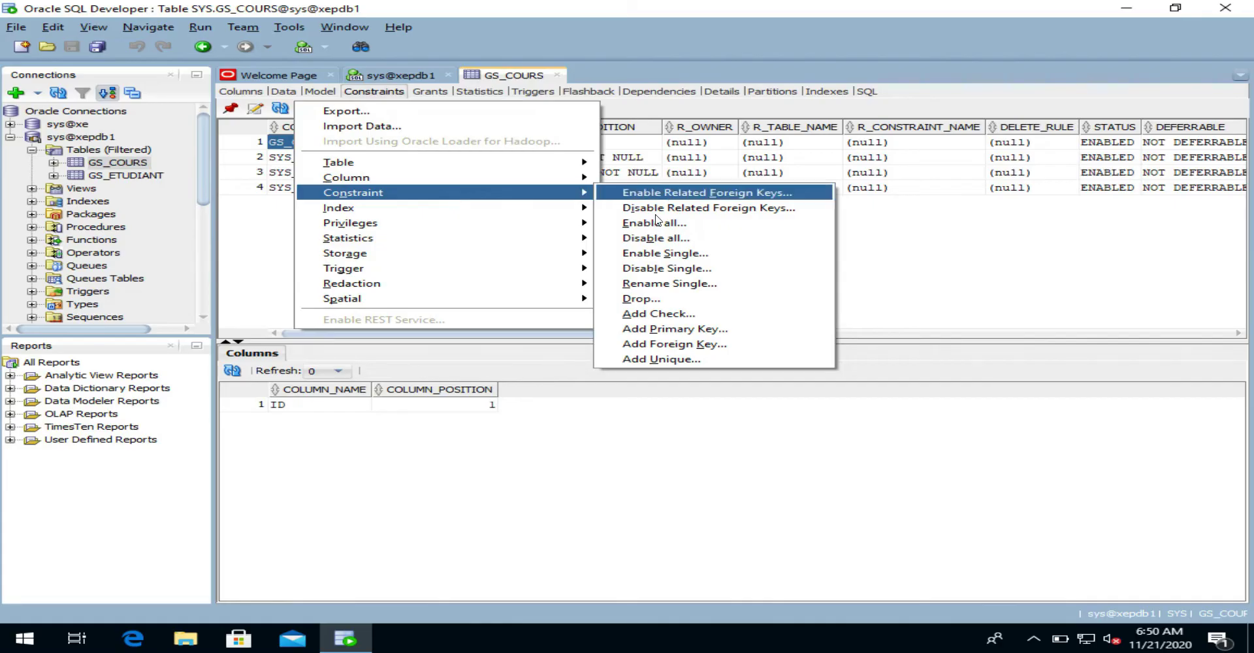
click(684, 363)
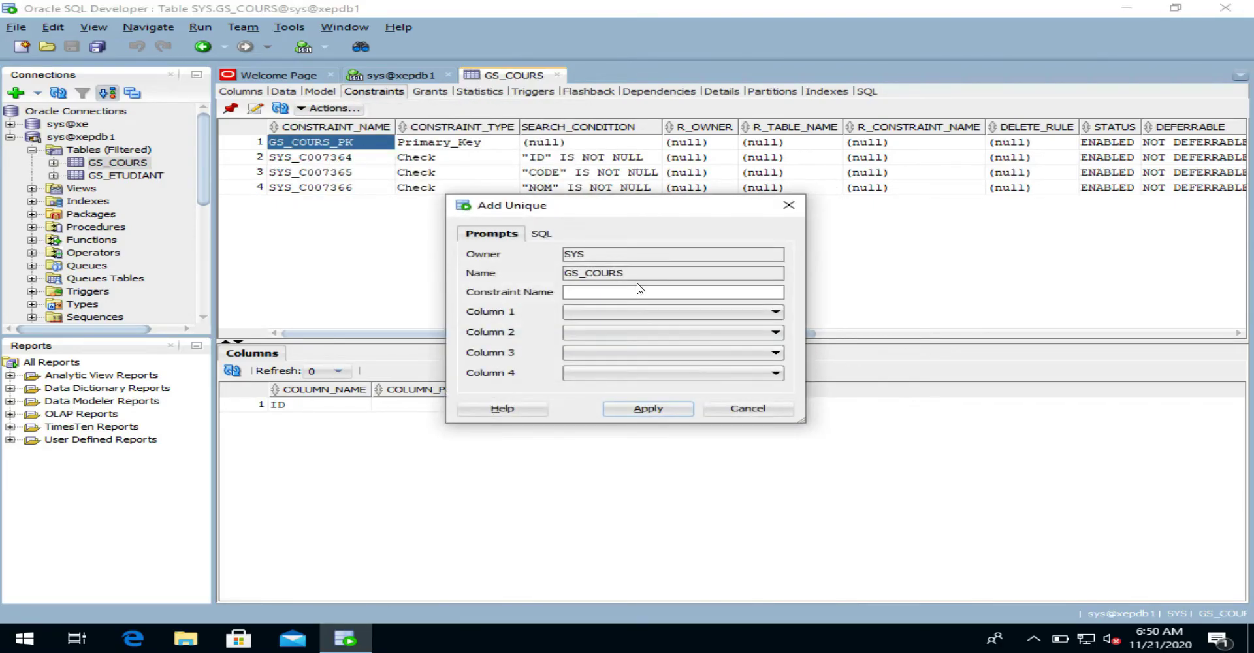
text(GS_COURS_UK_01)
click(614, 312)
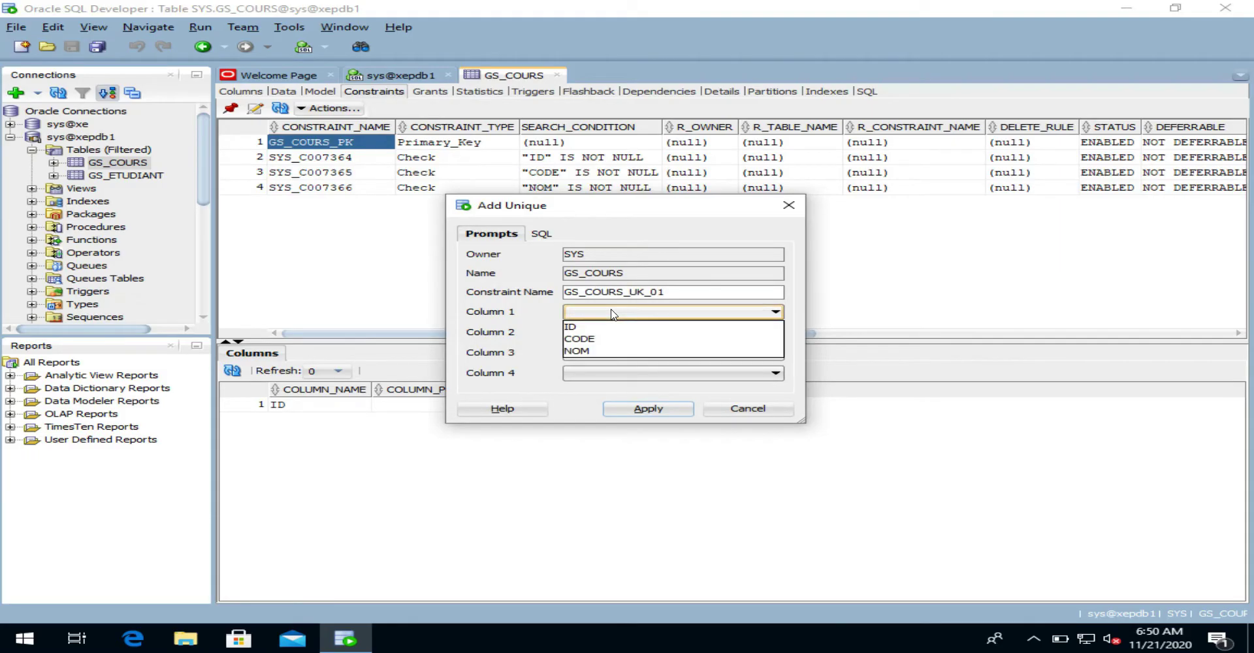
click(604, 336)
click(625, 406)
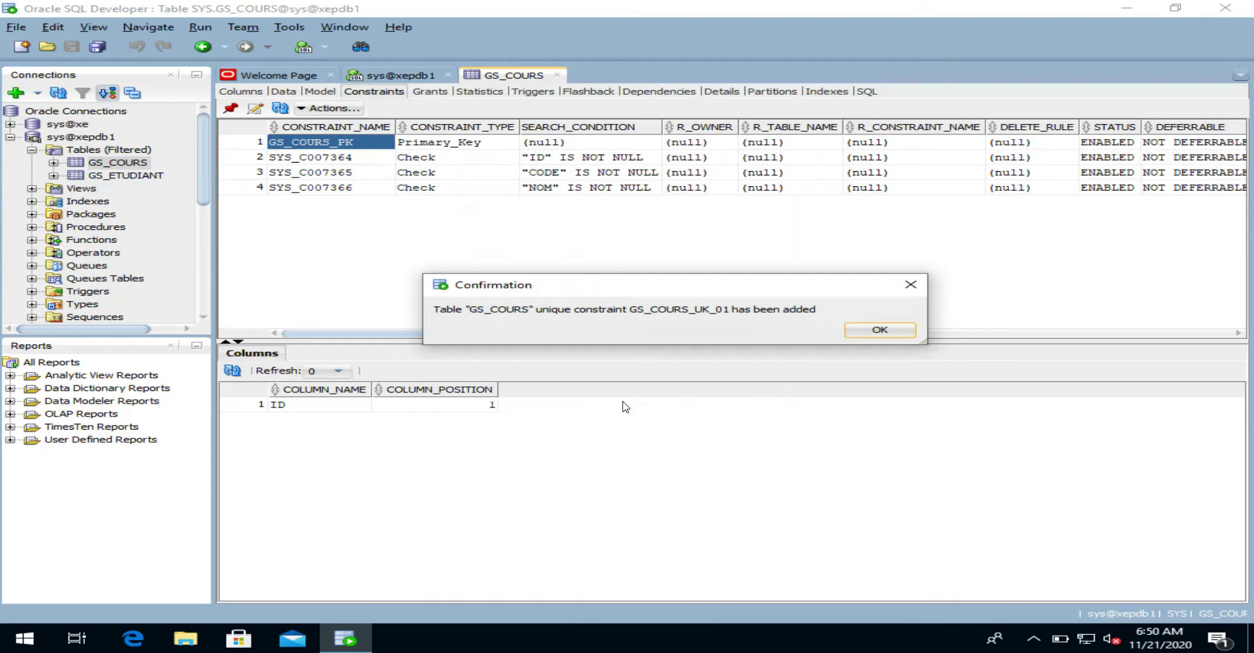
click(876, 330)
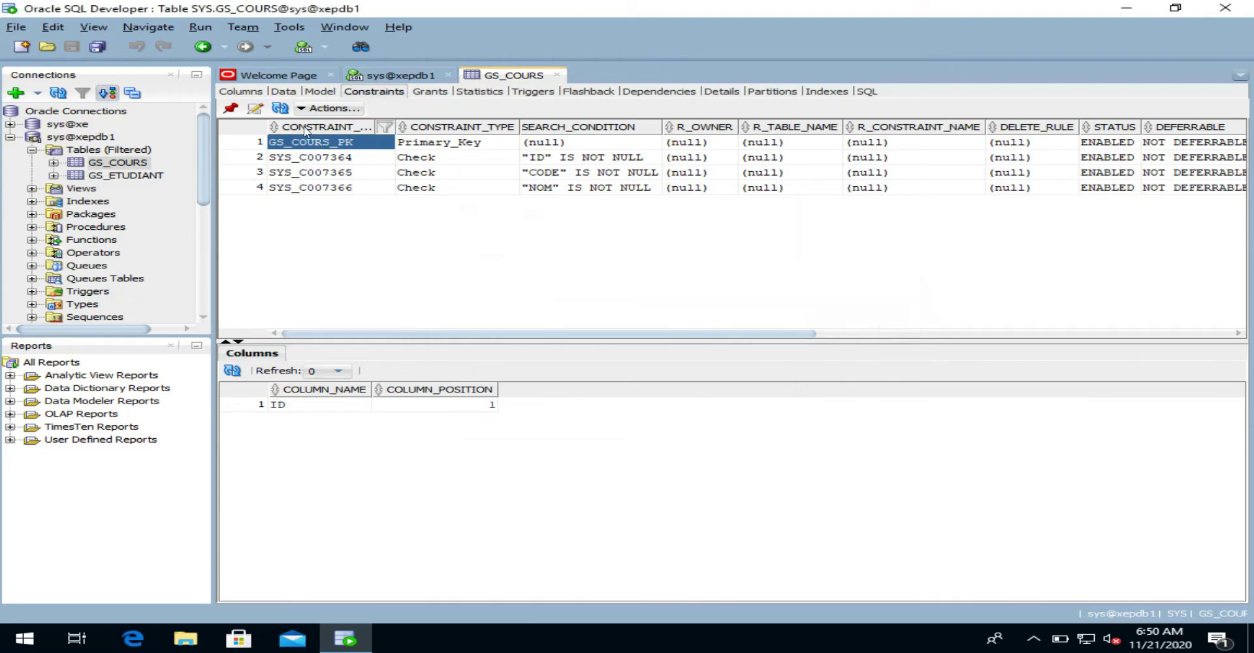
click(280, 108)
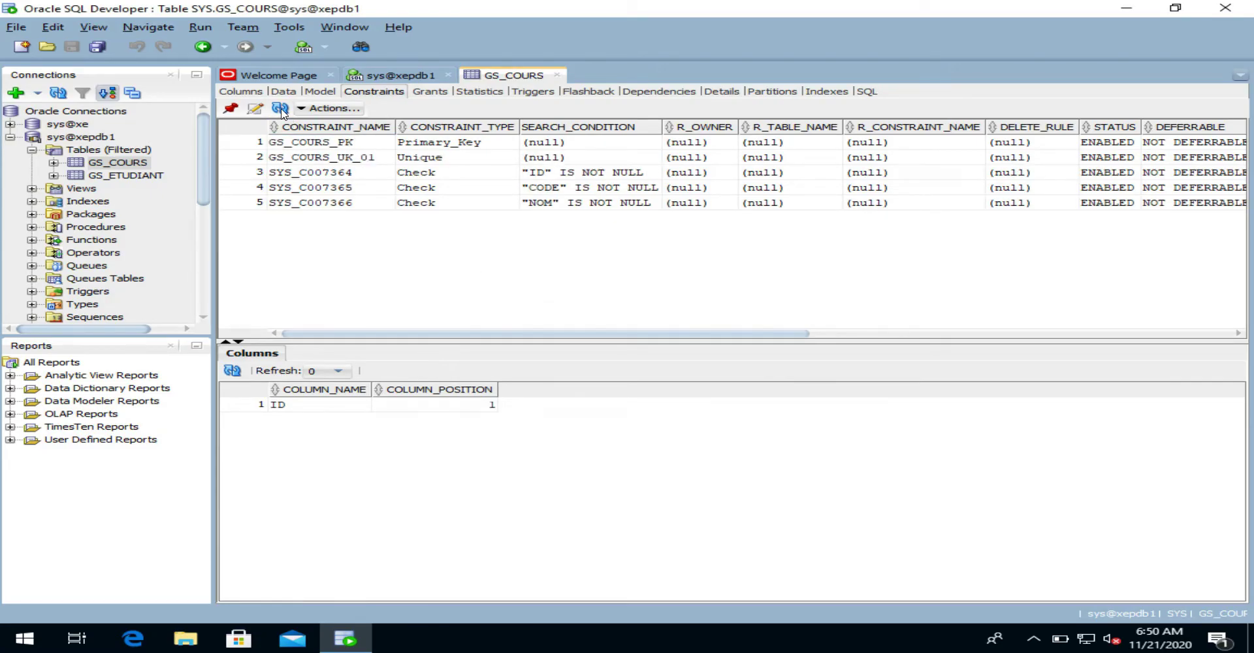
click(296, 155)
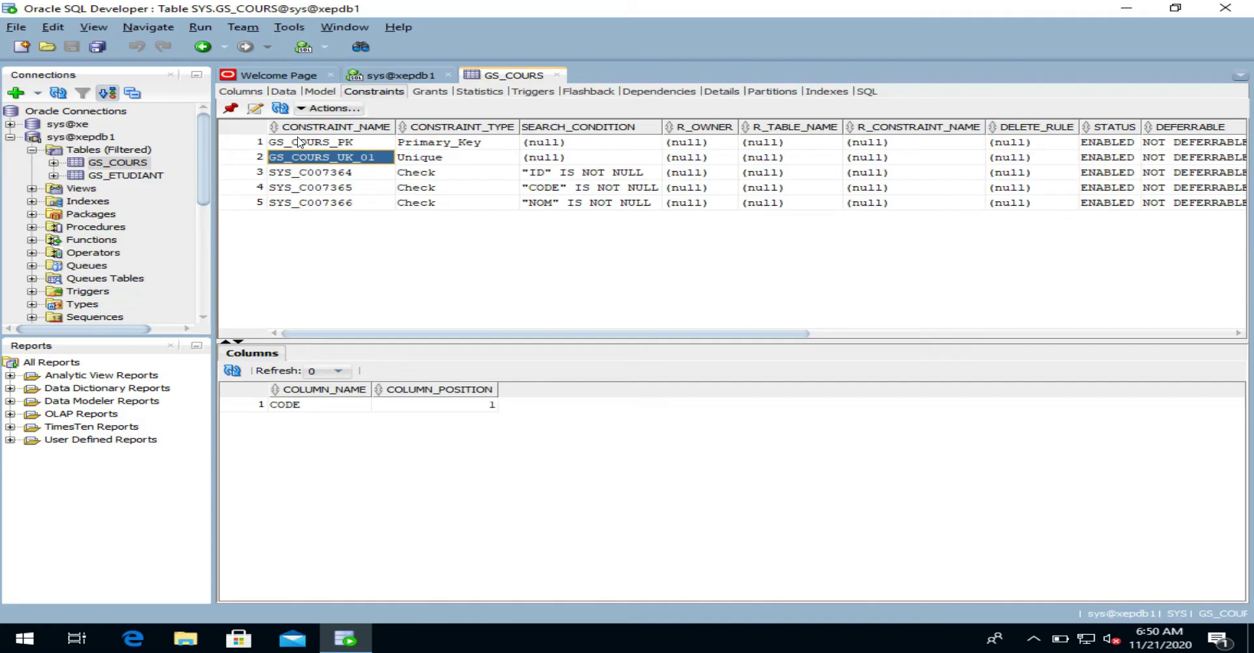
Insert a first data row in GS_COURS with ID 1, CODE MATHS and NOM Mathematique.
click(294, 95)
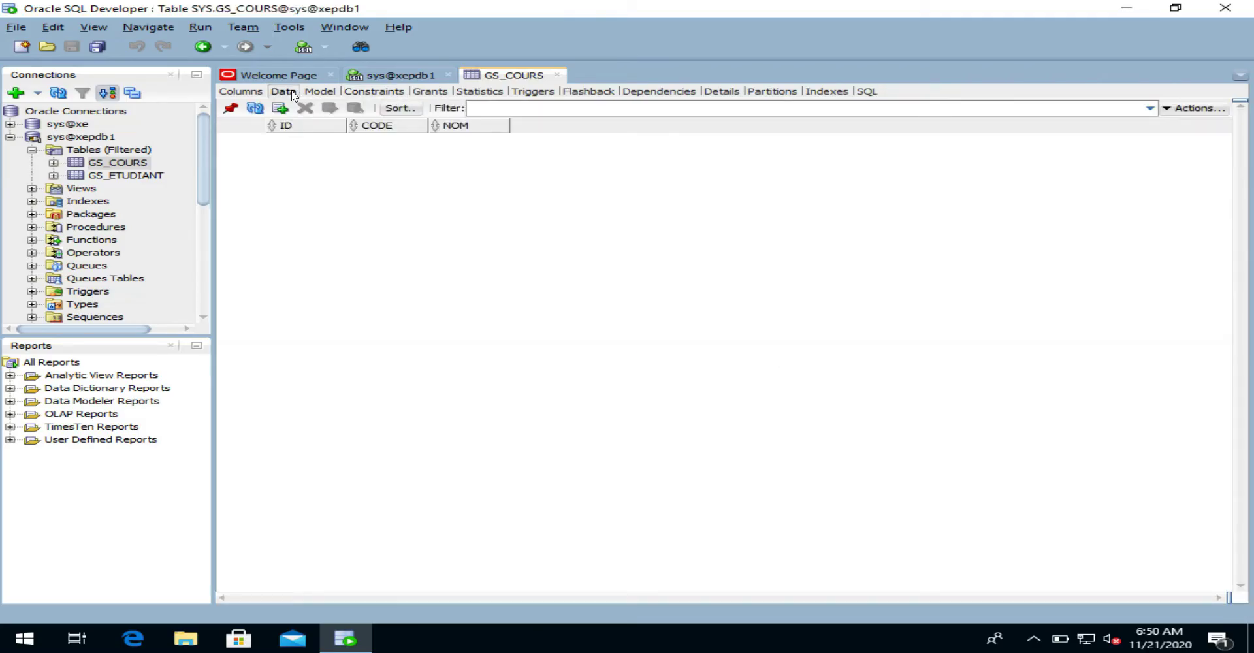
click(280, 107)
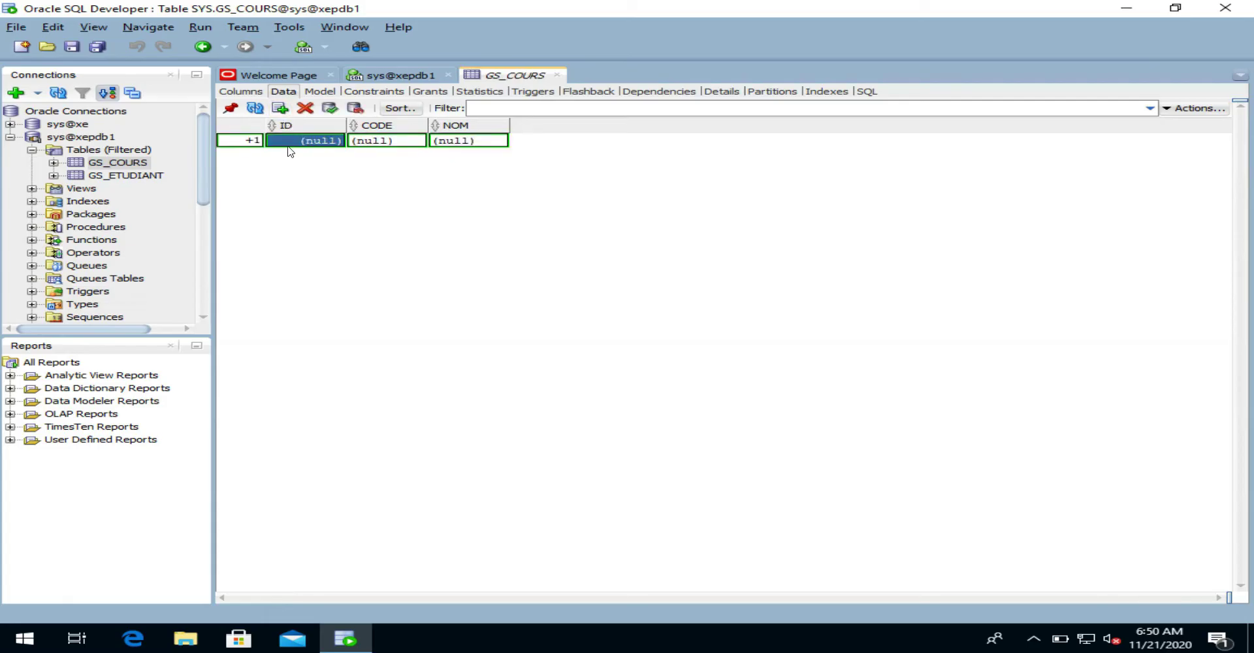
click(293, 139)
text(1)
key(Tab)
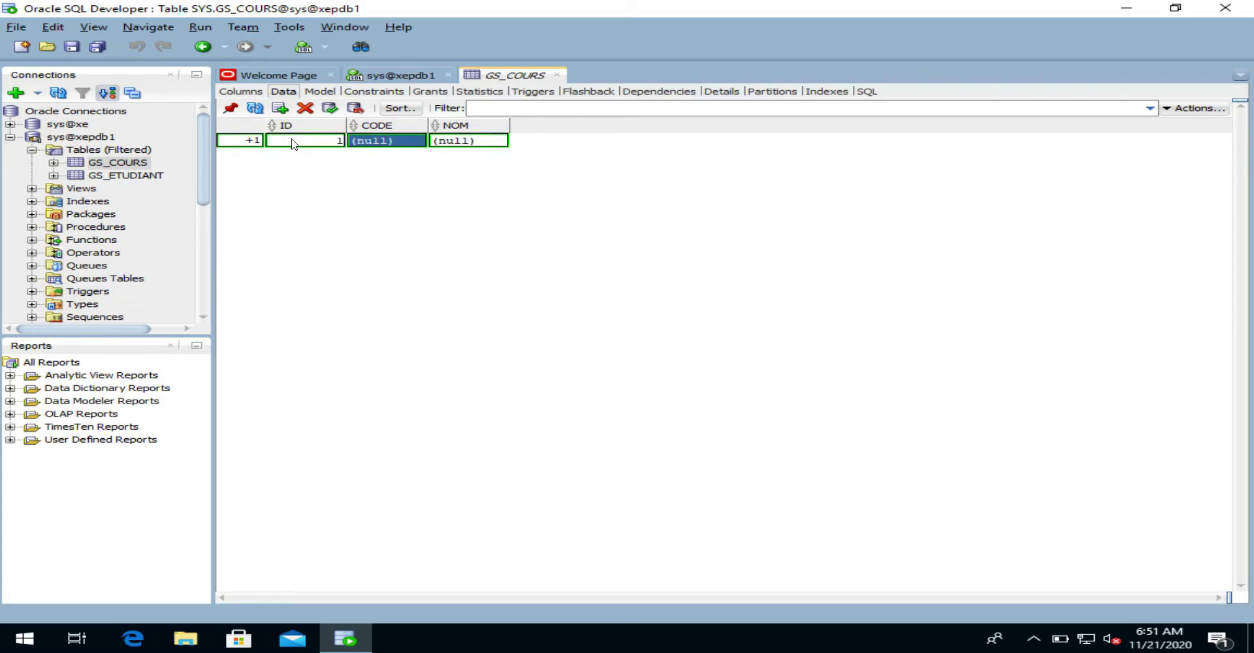
text(MATHS)
key(Tab)
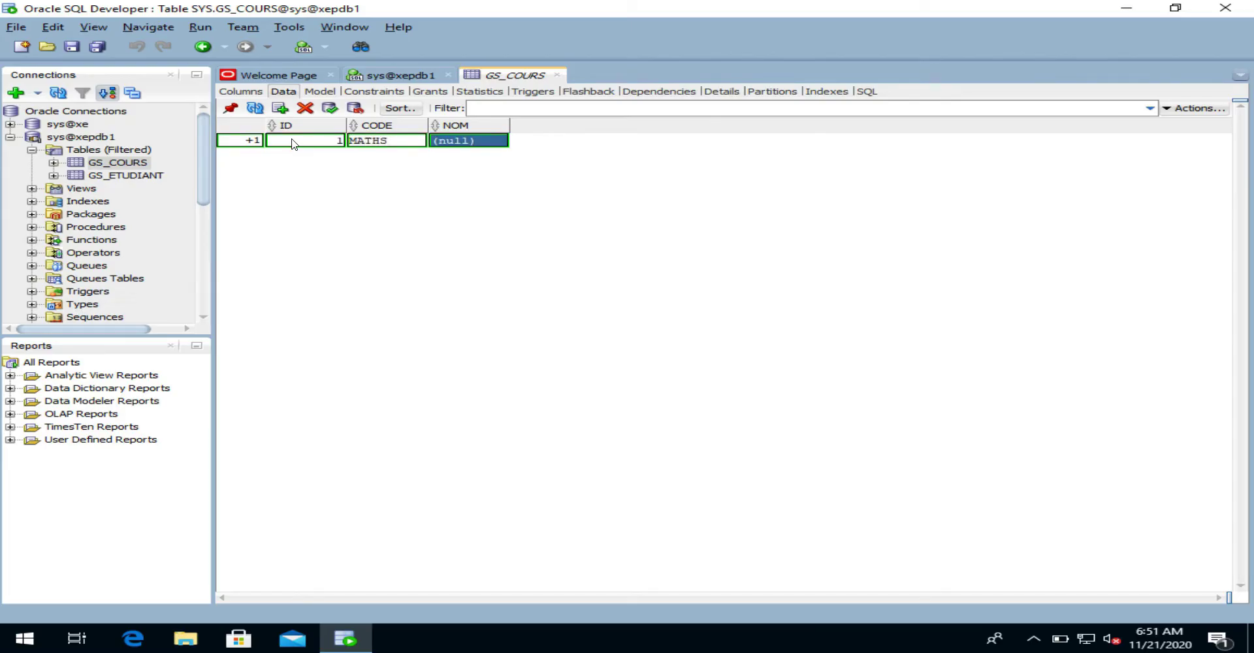
text(Mathema)
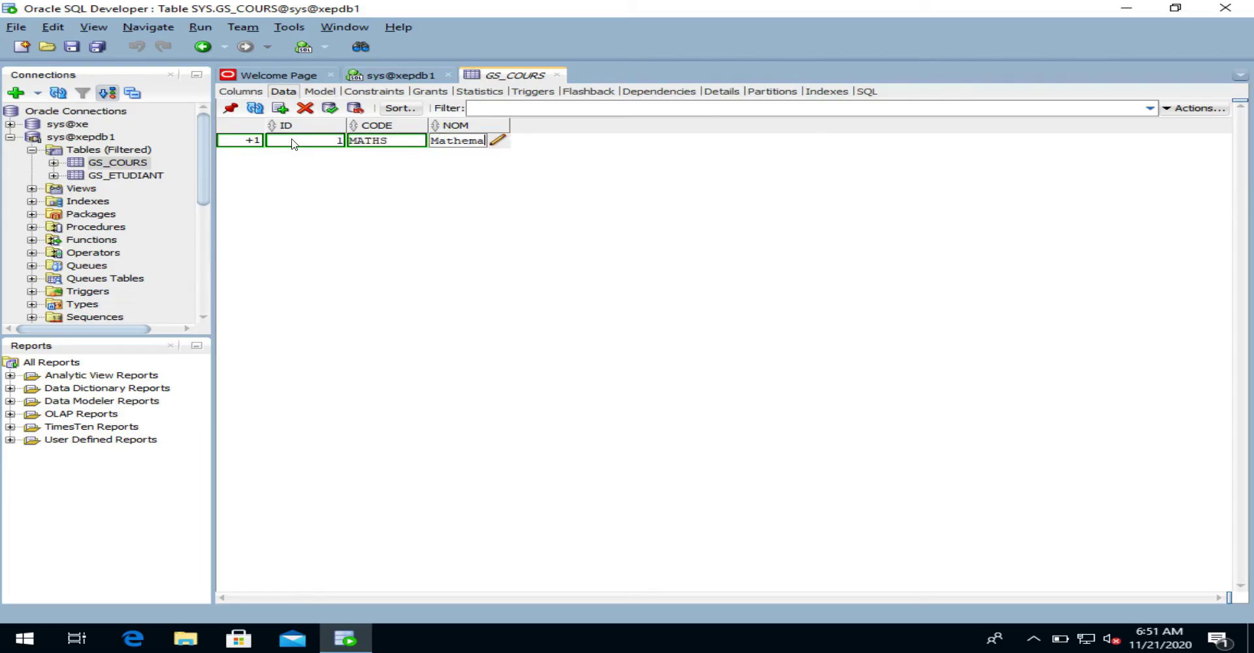
text(tique)
Insert a second row in GS_COURS with ID 2, CODE PHYS and NOM Physique.
click(280, 109)
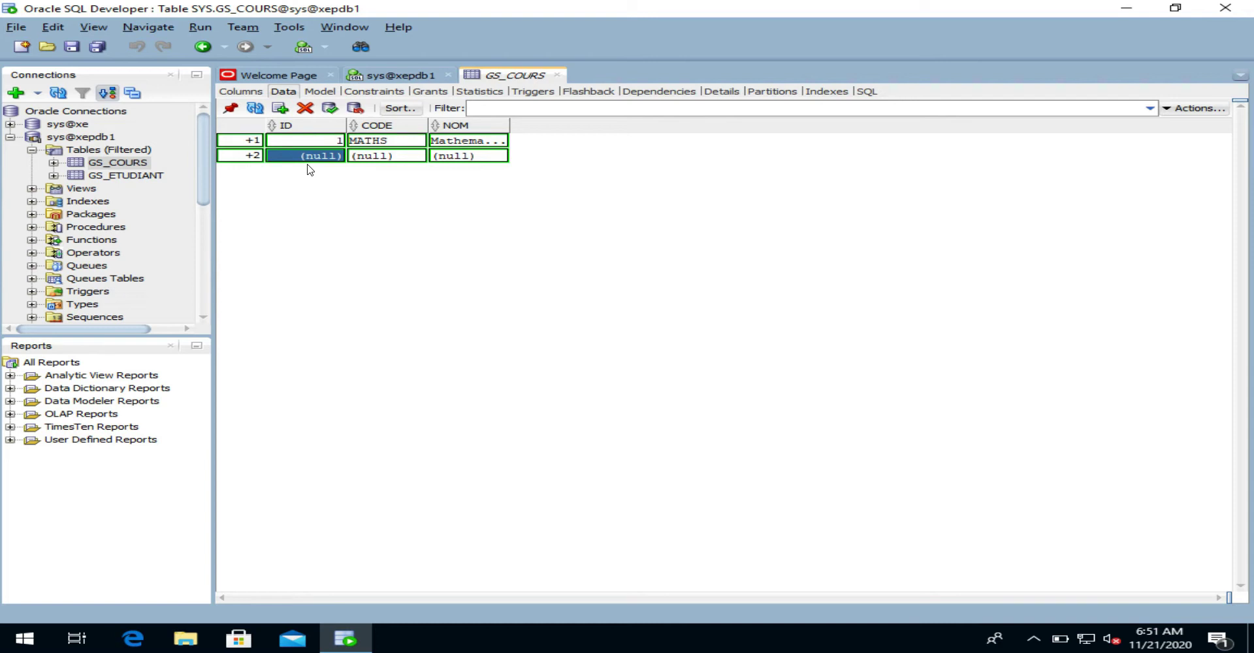
text(2)
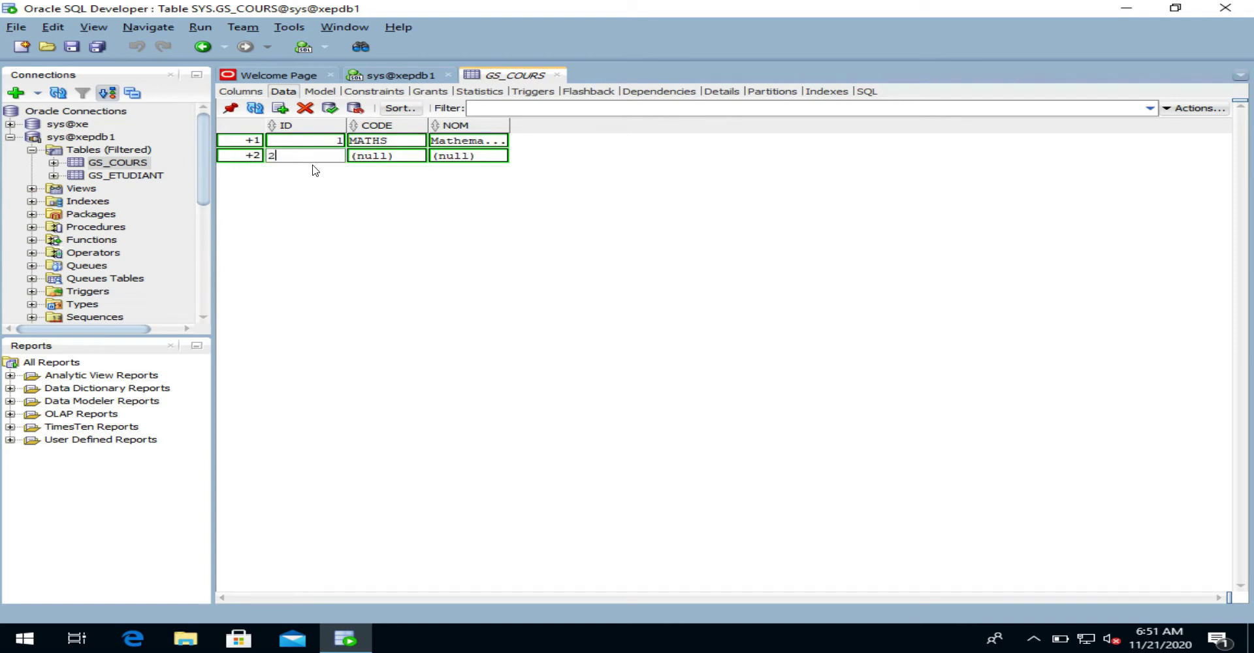
key(Tab)
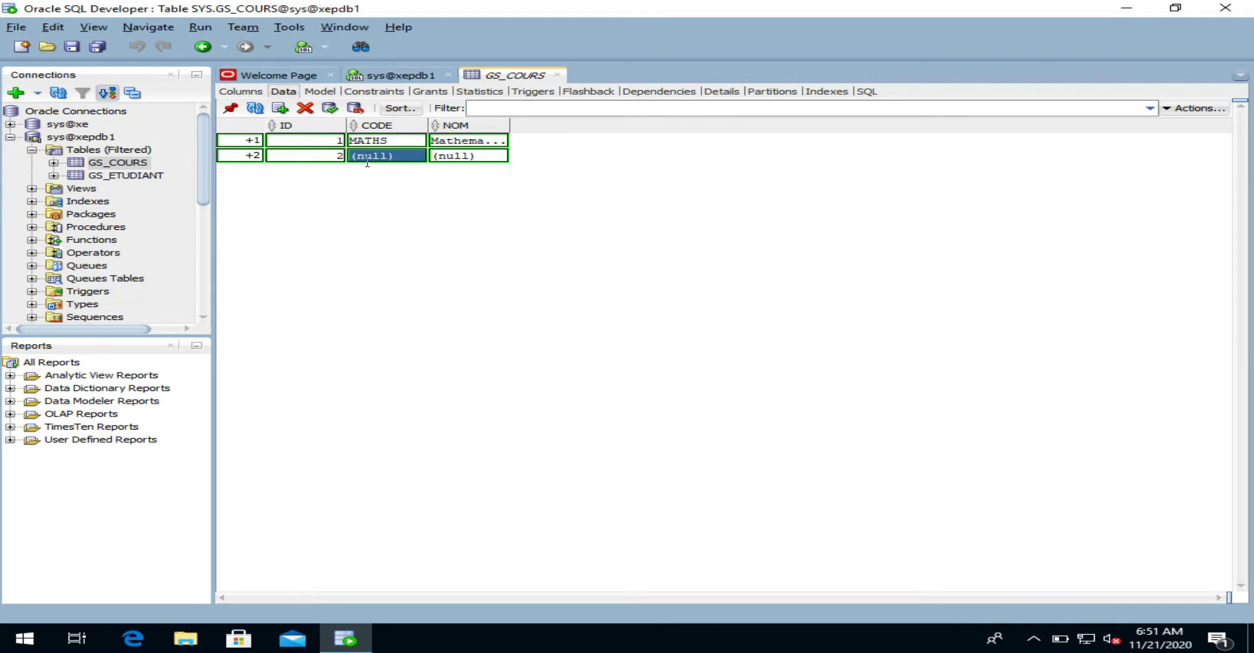
text(PHYS)
key(Tab)
text(Phy)
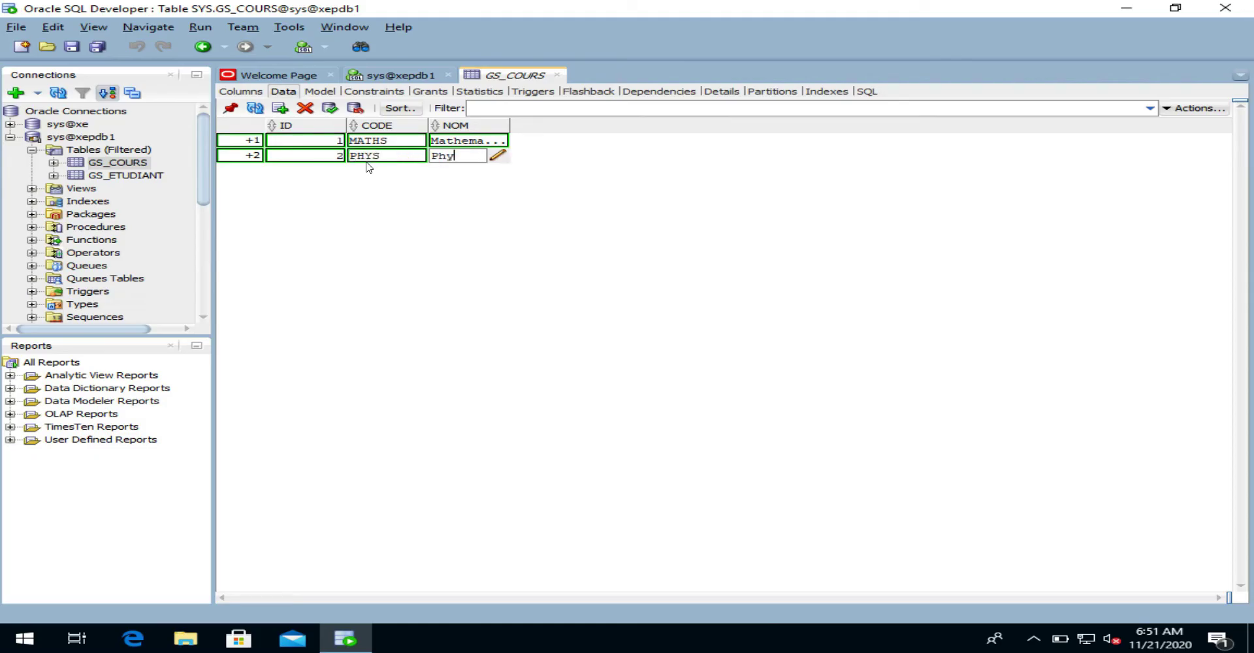
text(sique)
Insert a third row with ID 3, CODE GEO and NOM Geographie, and commit the new GS_COURS rows.
click(281, 110)
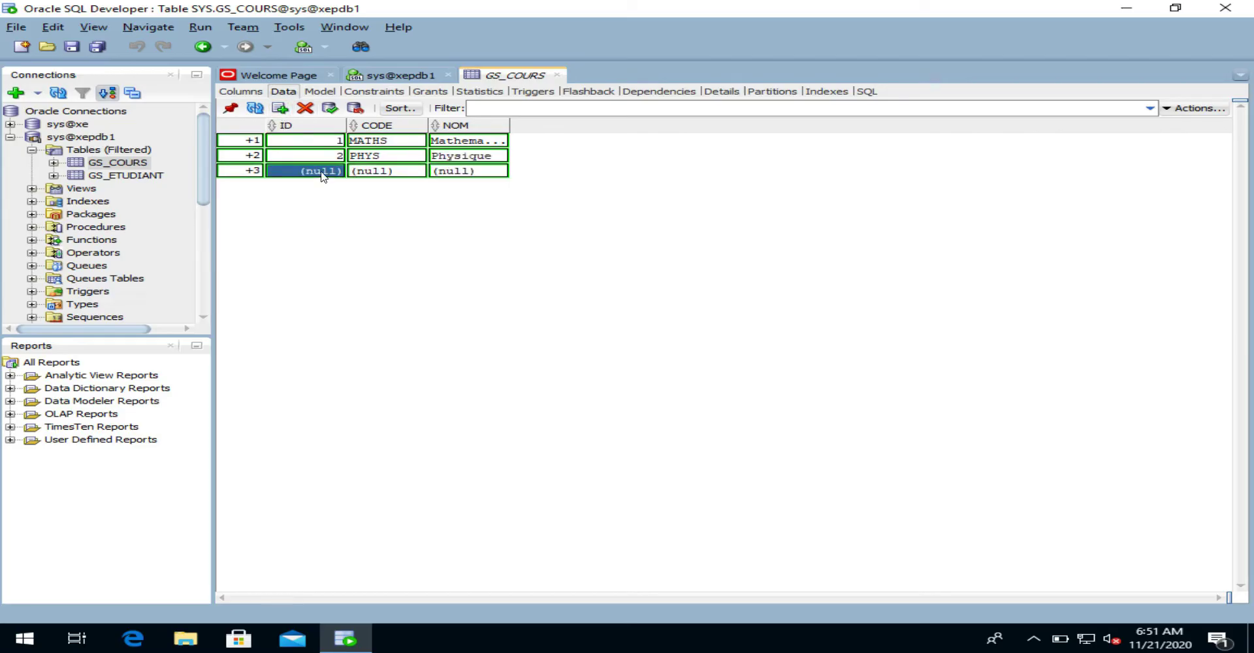
text(3)
key(Tab)
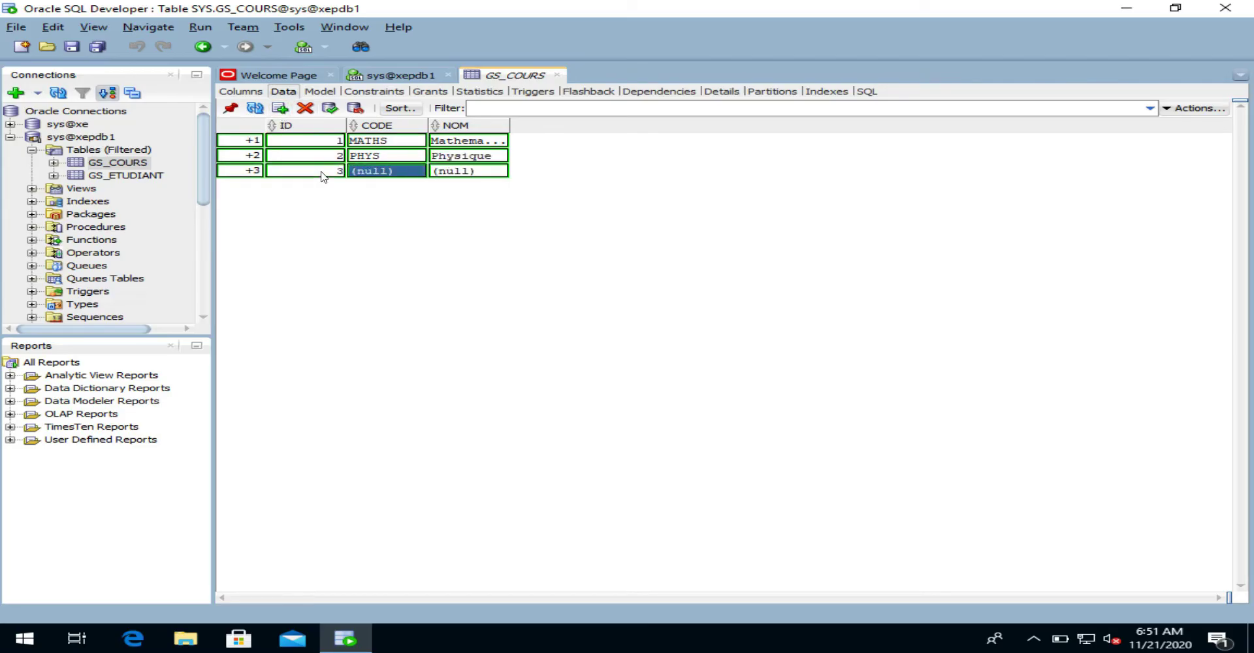
text(GEO)
key(Tab)
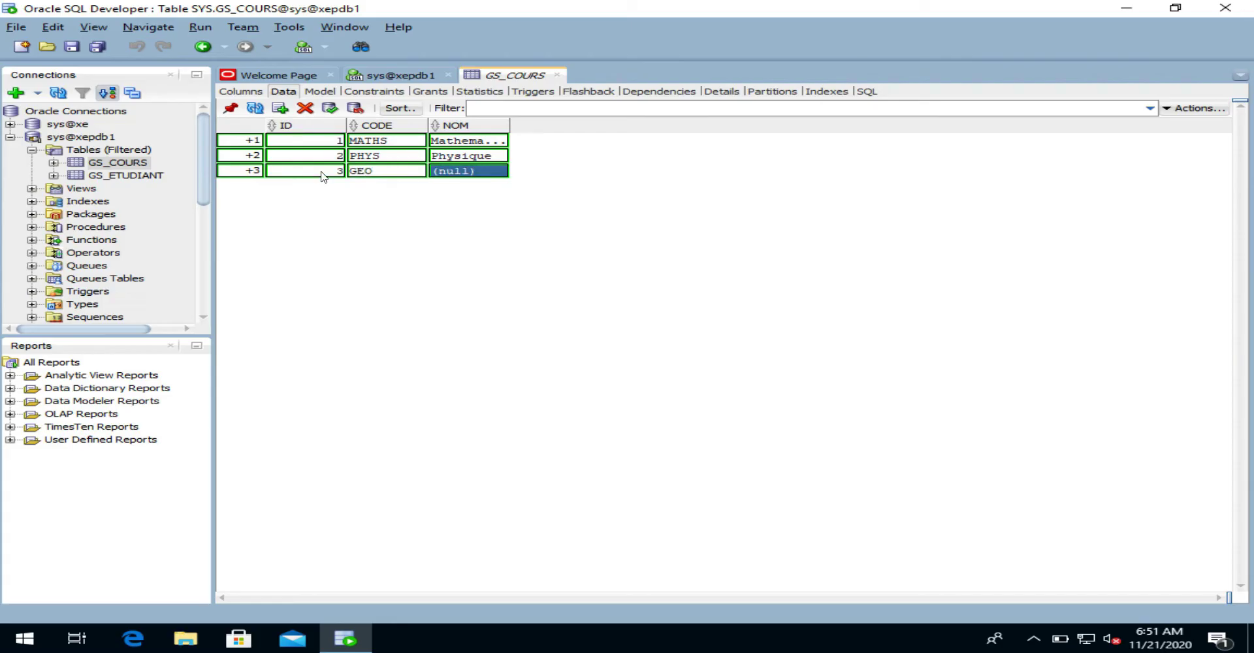
text(Geograph)
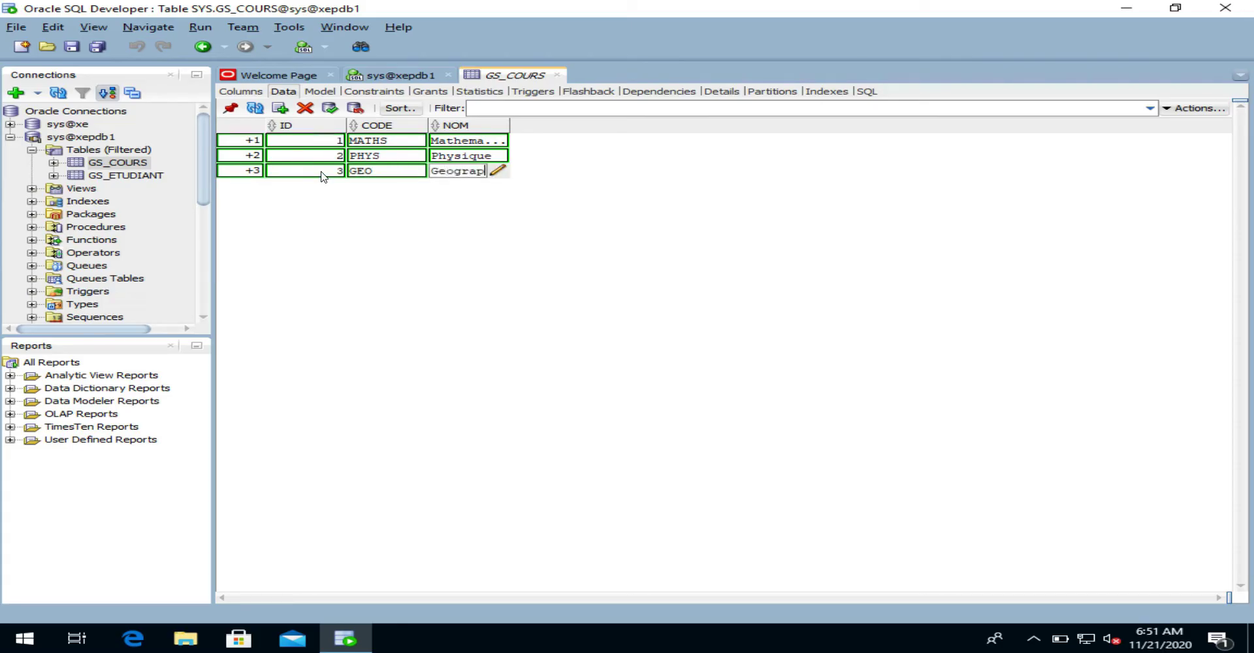
text(ie)
click(332, 112)
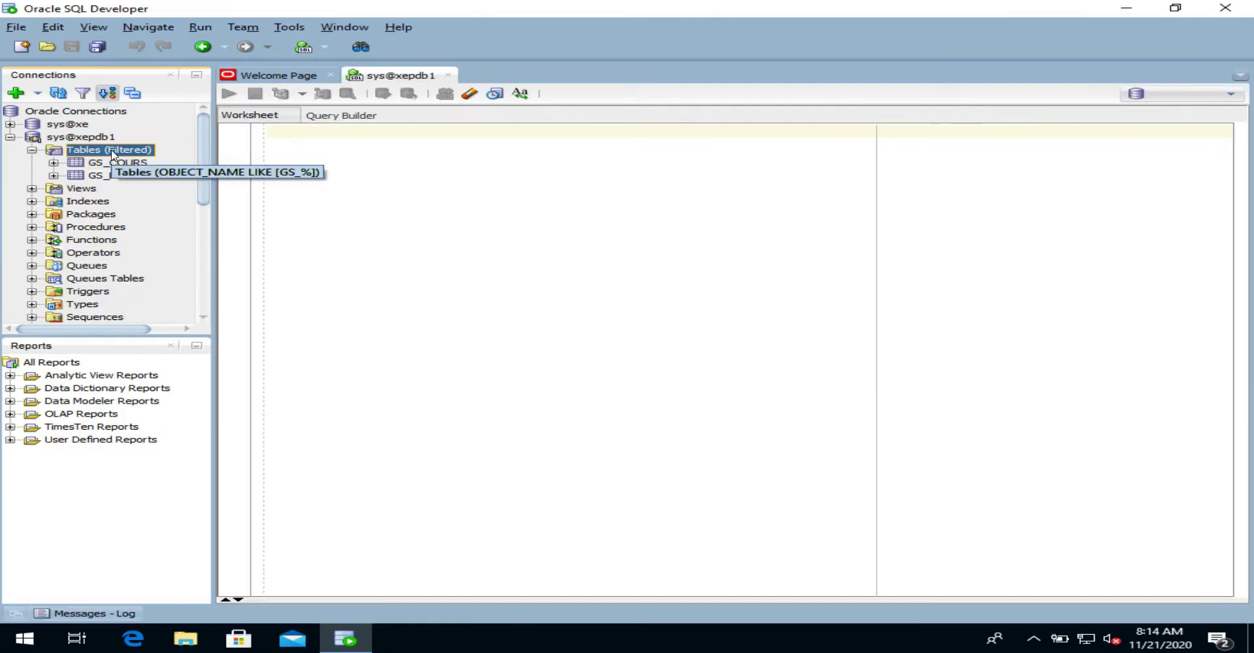
Start a new table in the sys@xepdb1 connection and name it GS_EXAMEN.
right_click(111, 151)
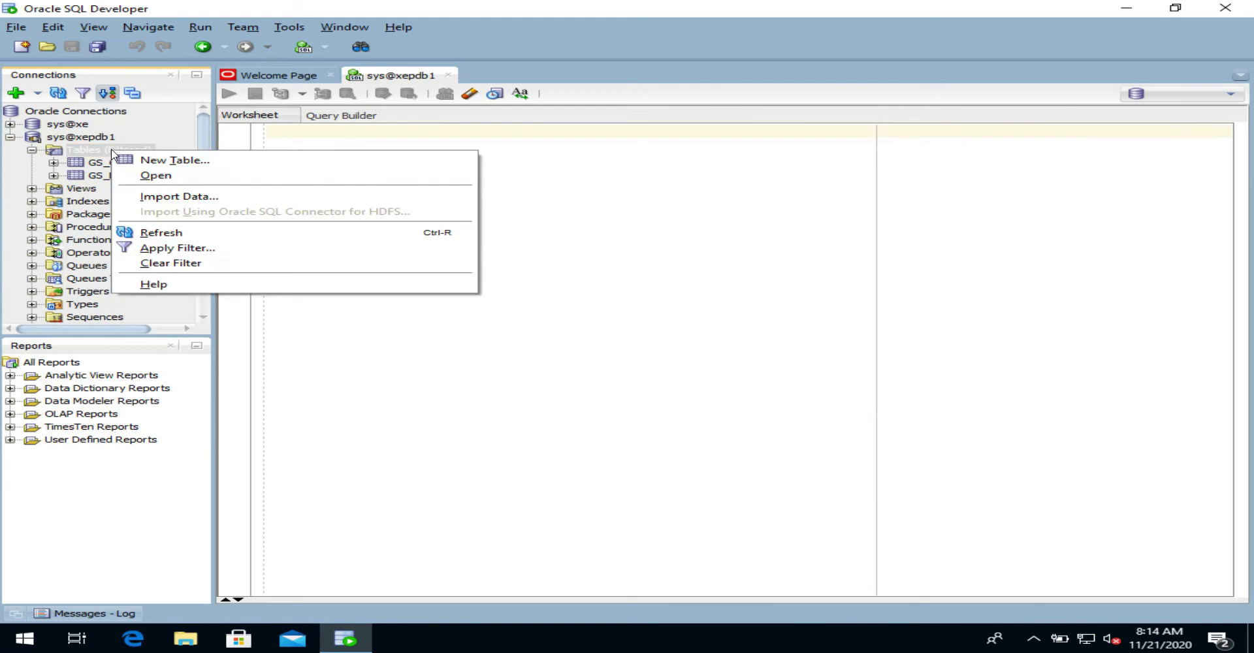
click(161, 162)
text(gs_examen)
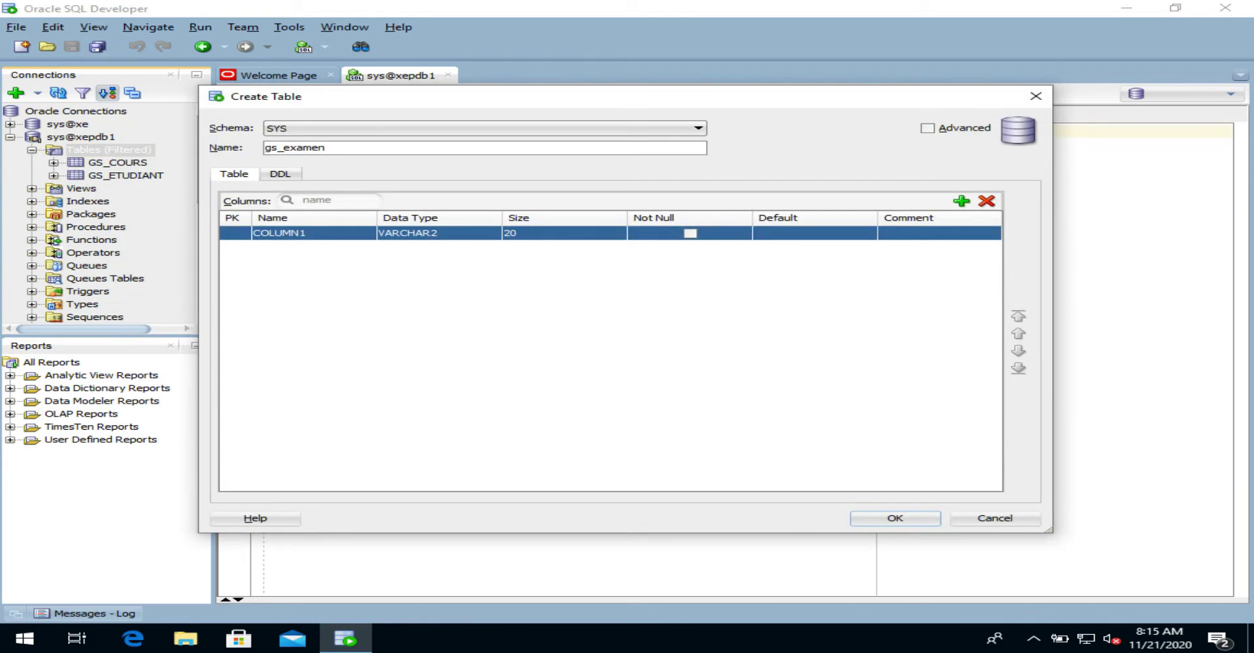
Define the first column of GS_EXAMEN as ID_ETUDIANT with data type NUMBER and make it not null.
click(312, 237)
double_click(312, 239)
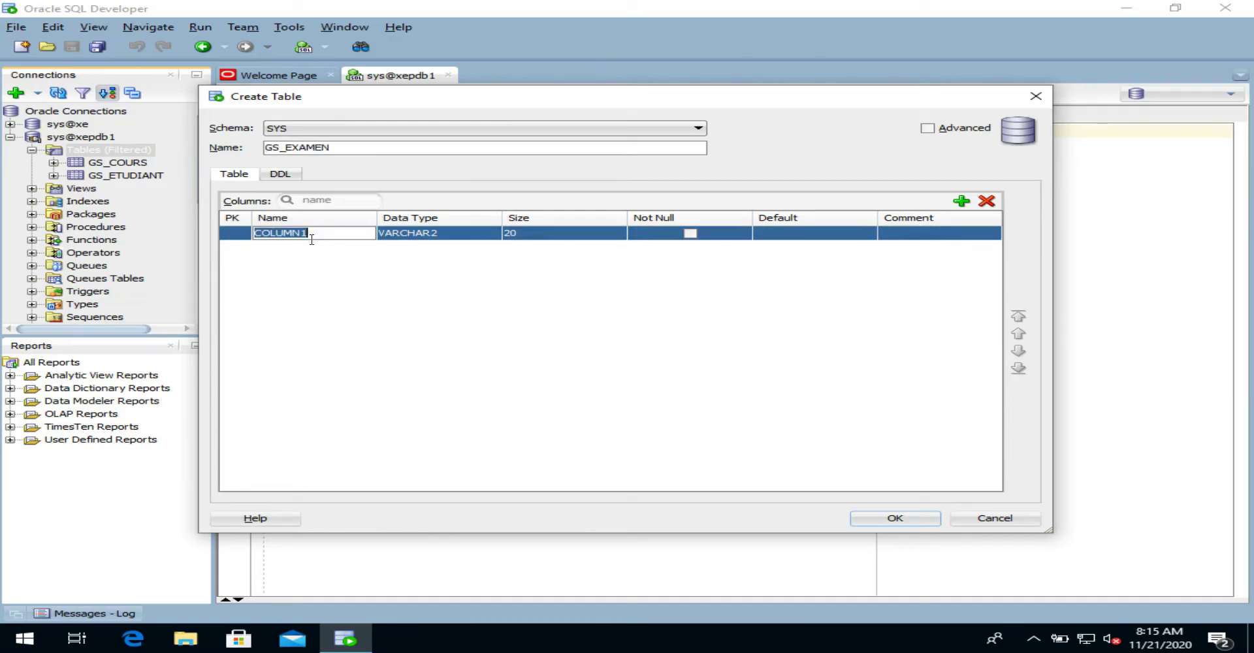
text(id_etudiant)
click(442, 234)
click(445, 233)
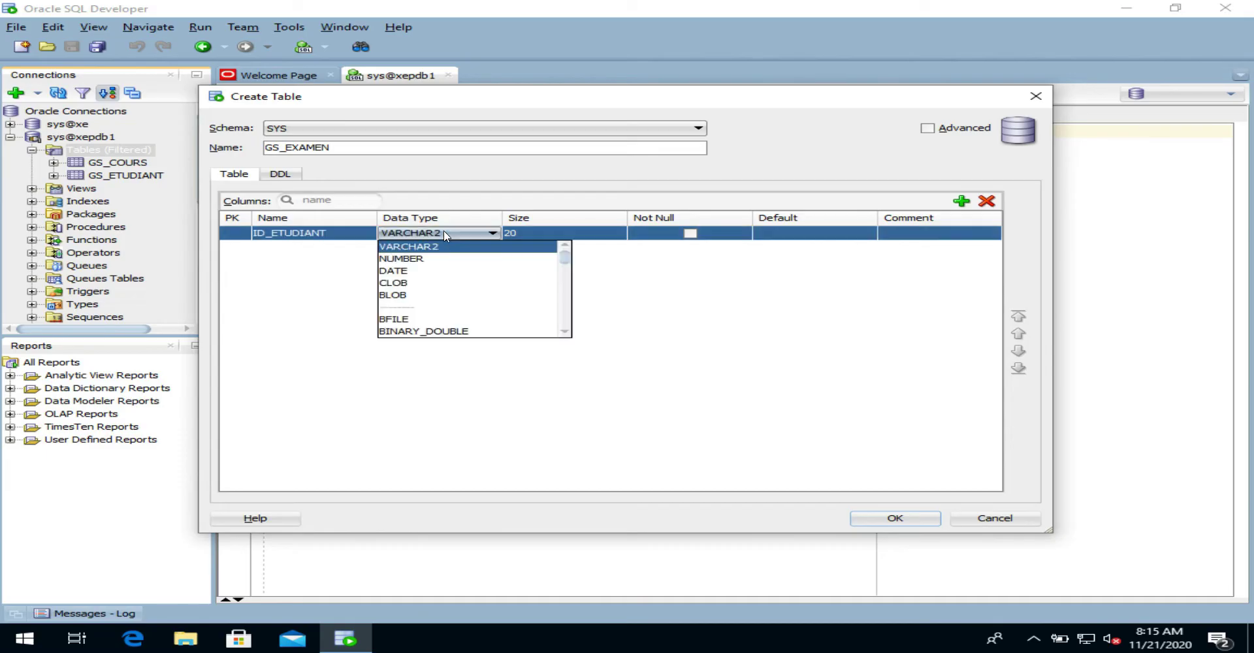
click(432, 258)
click(690, 233)
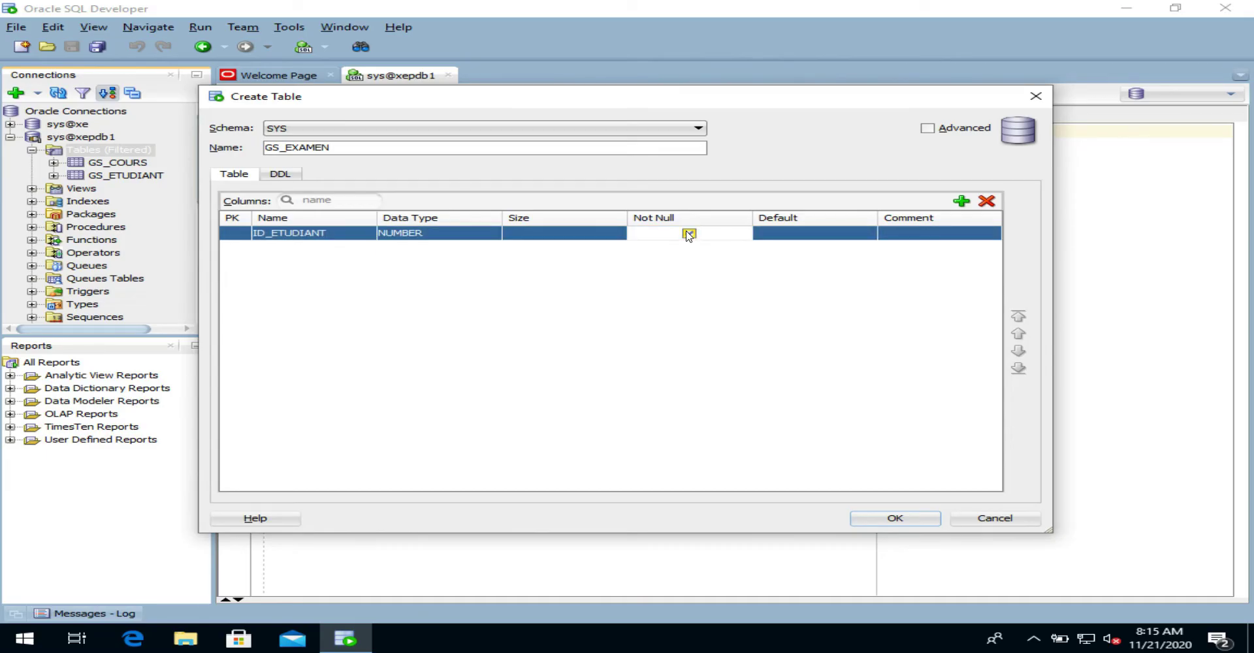
Add a second column named ID_COURS with data type NUMBER, and make it not null.
click(962, 202)
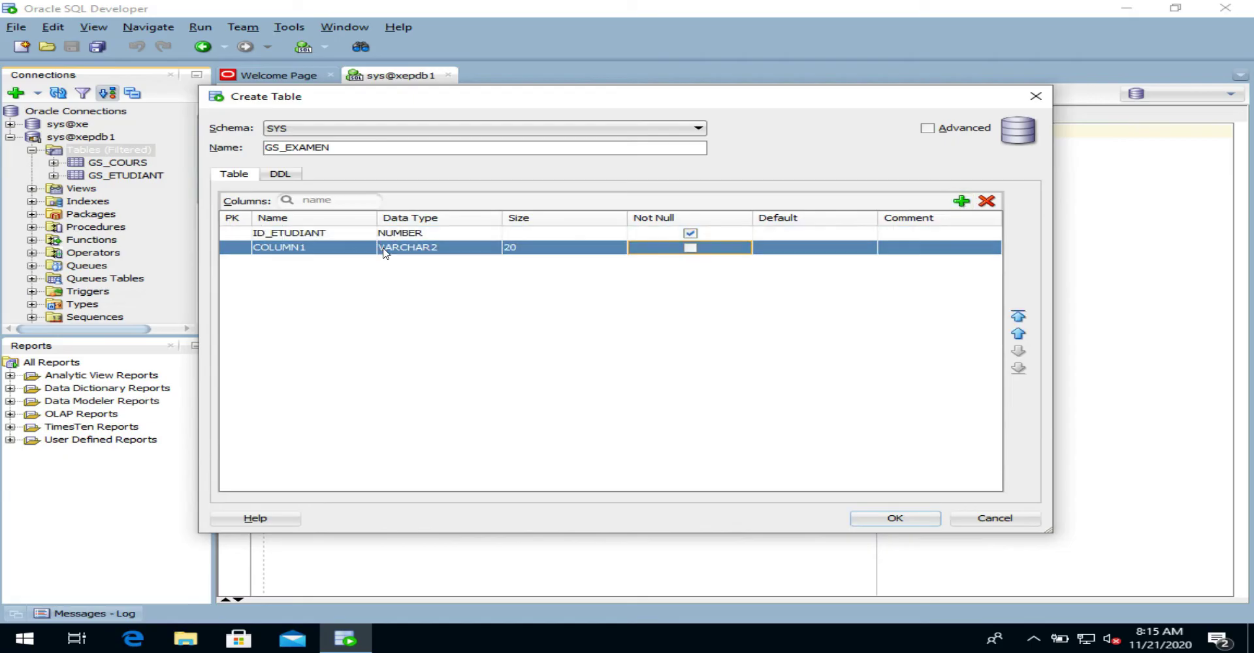
click(312, 247)
double_click(312, 248)
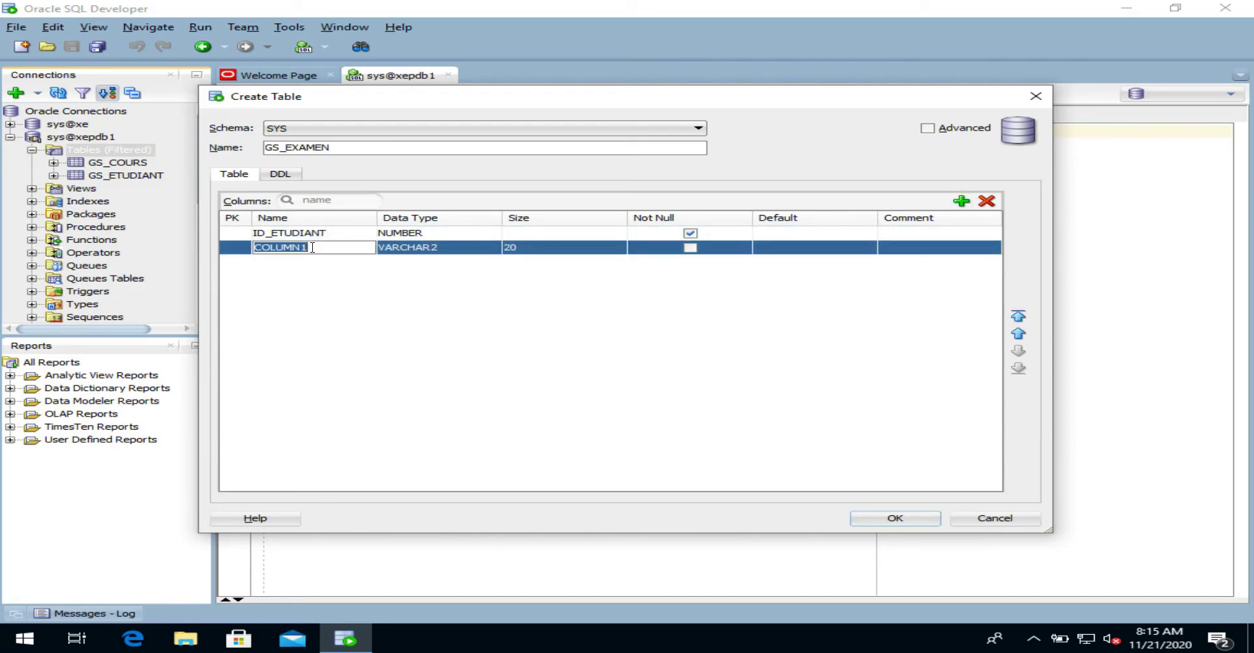
key(BackSpace)
text(id_cours)
click(469, 252)
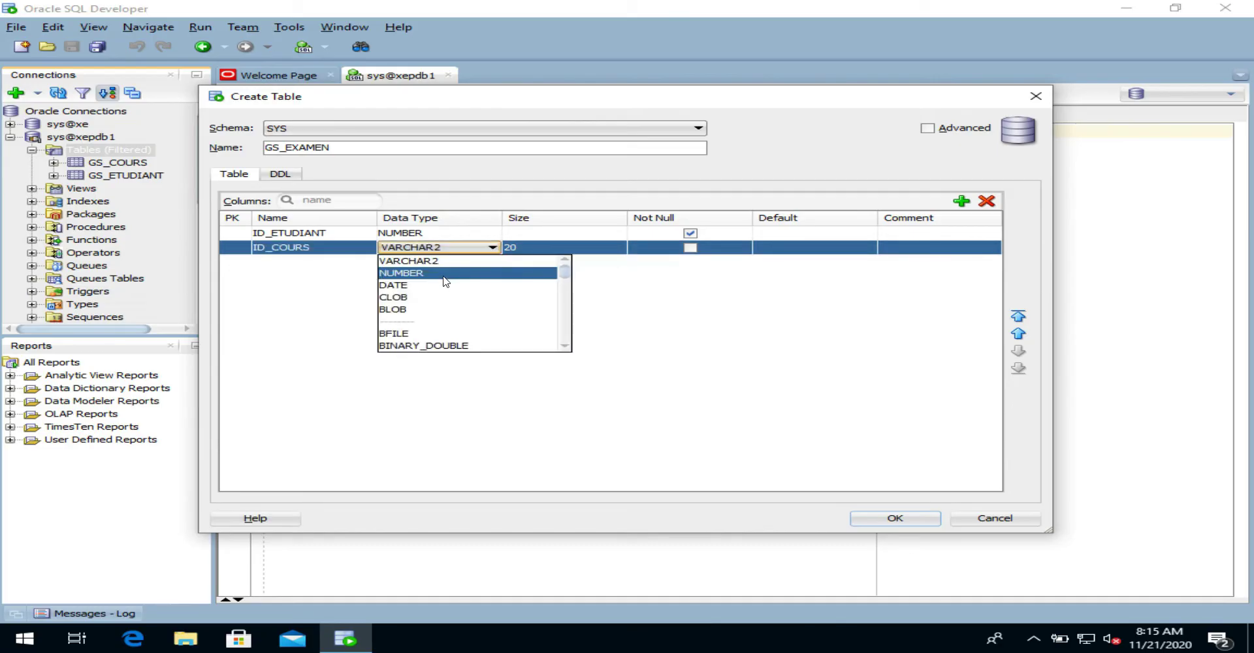
click(445, 280)
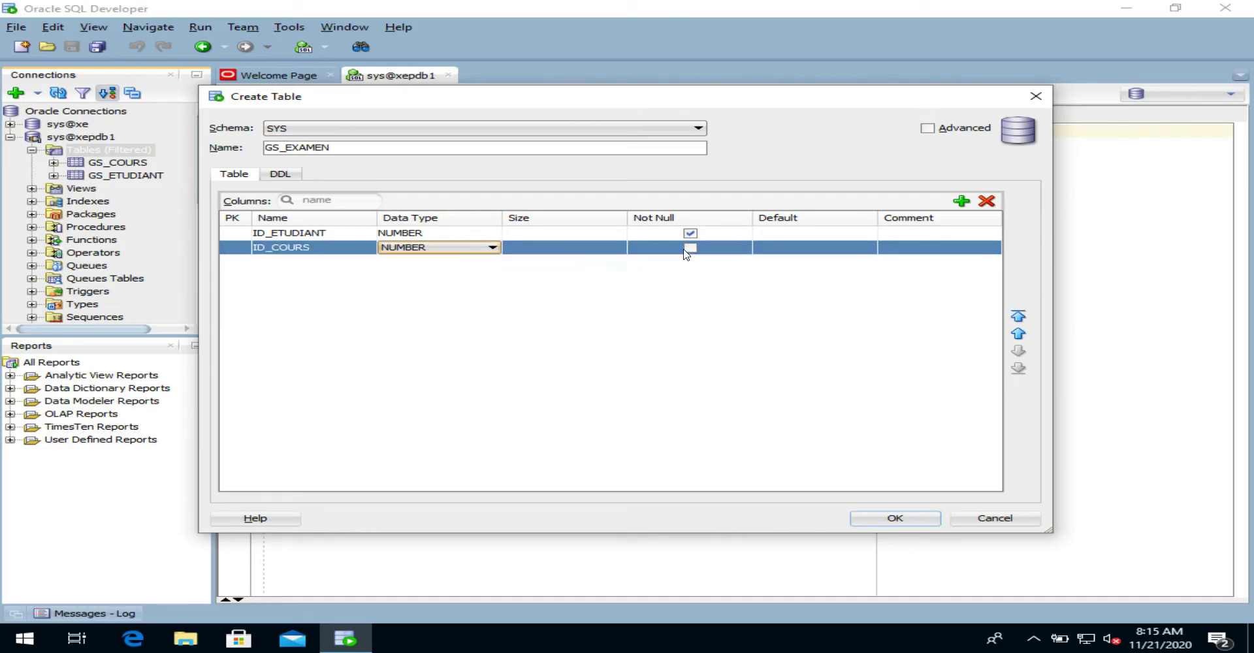
click(688, 252)
Add a third column named NOTE to GS_EXAMEN with data type NUMBER.
click(961, 202)
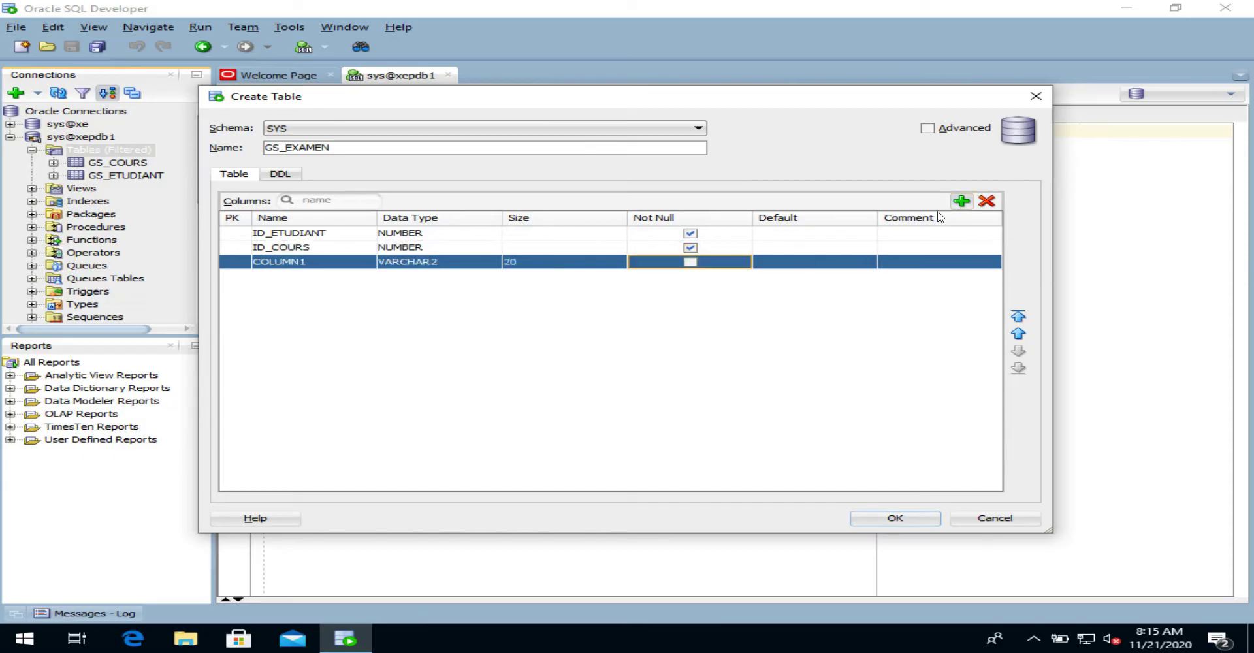
click(295, 261)
text(note)
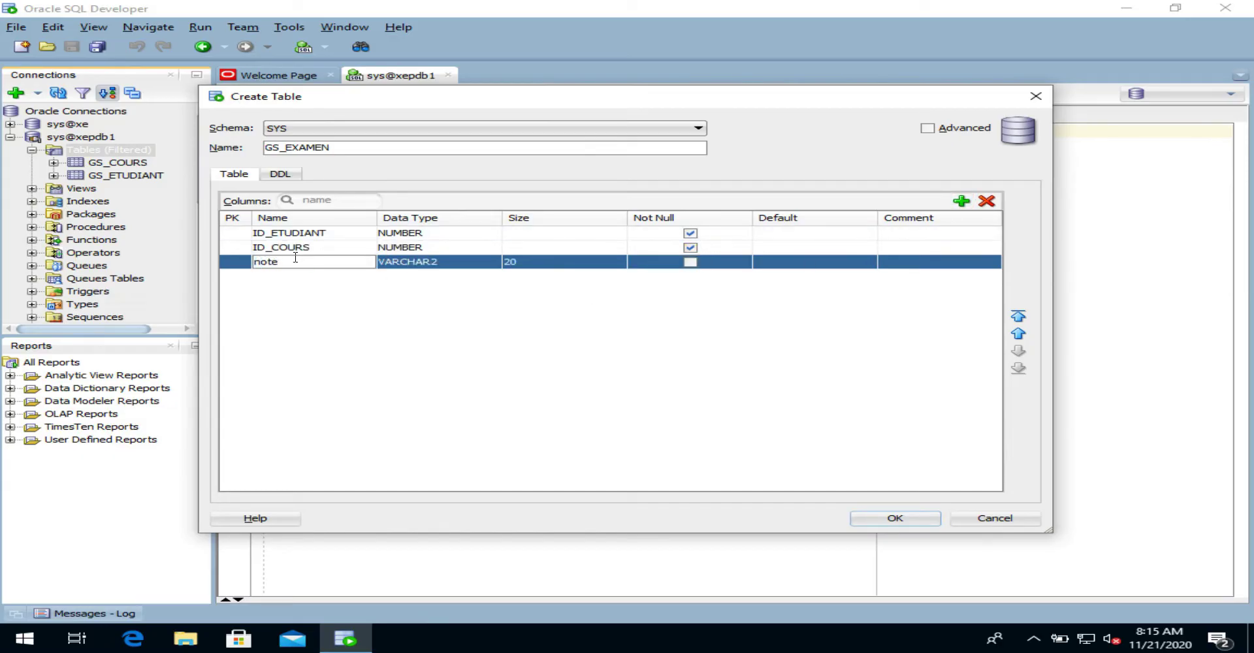
click(406, 257)
click(406, 260)
click(401, 283)
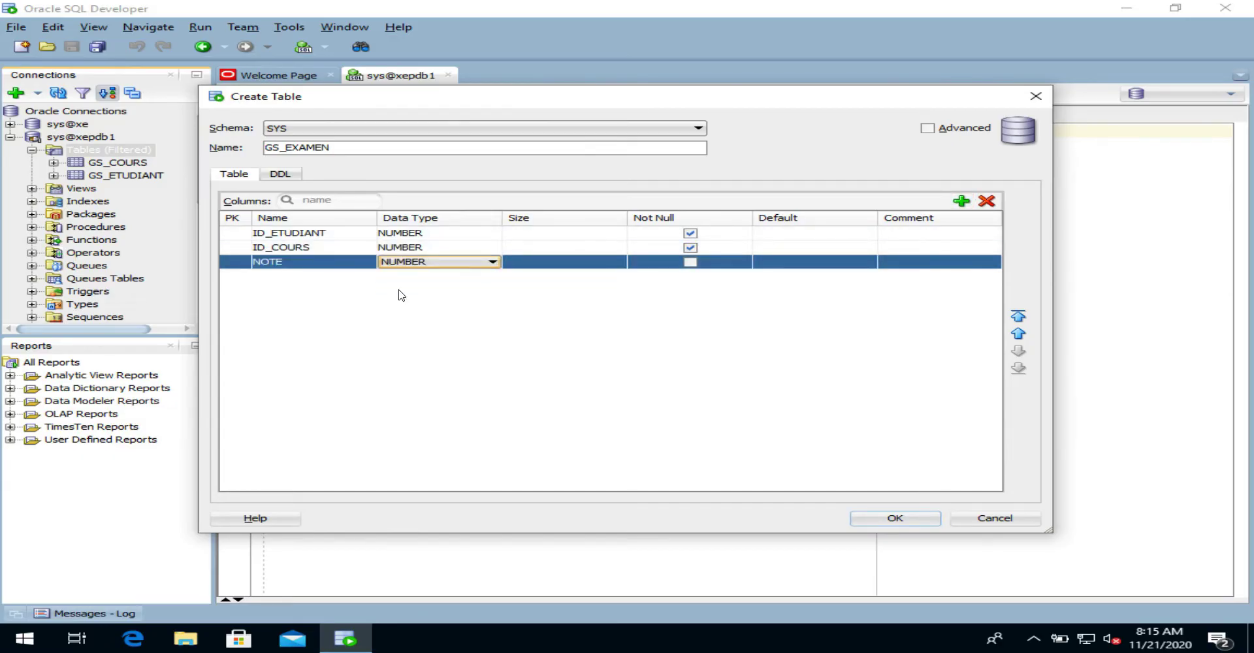
Give the NOTE column a size of 5,2, make it not null, and create the GS_EXAMEN table.
click(533, 268)
text(5,2)
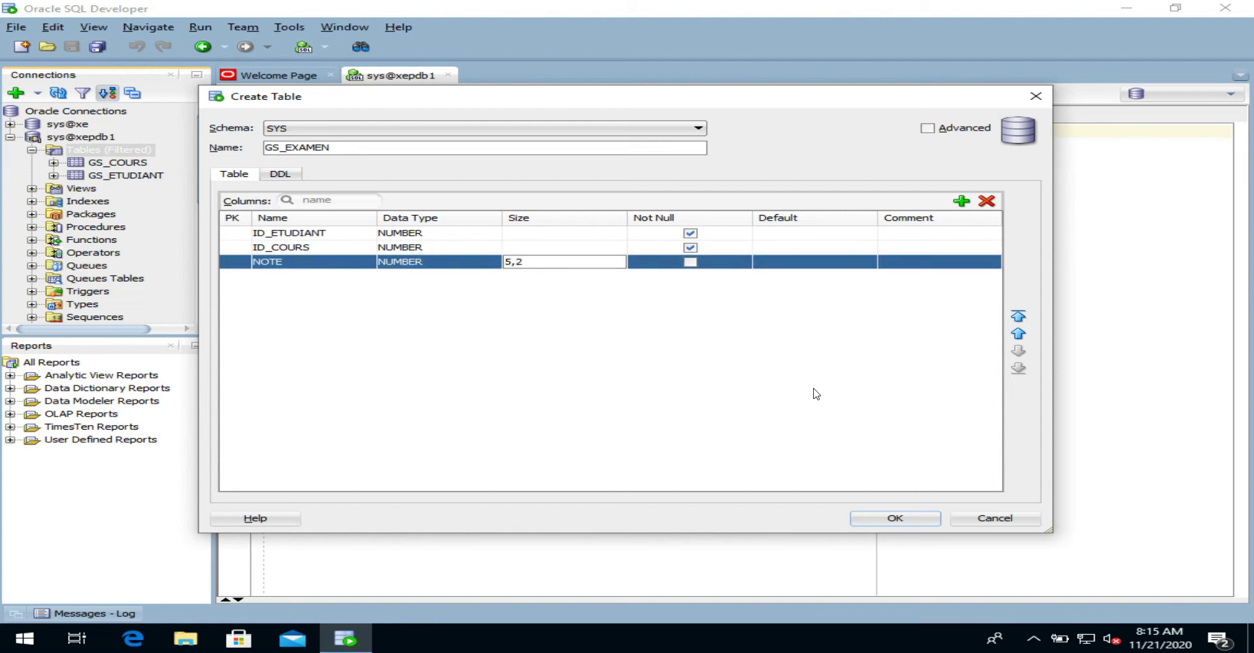
click(691, 262)
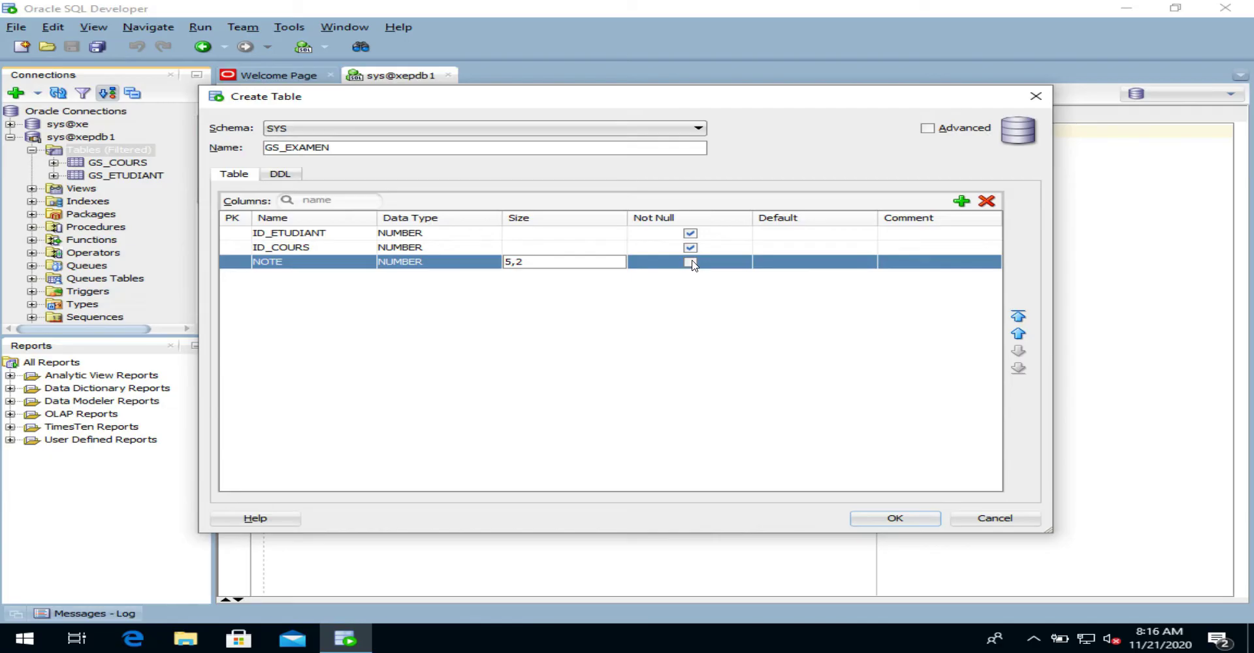
click(893, 522)
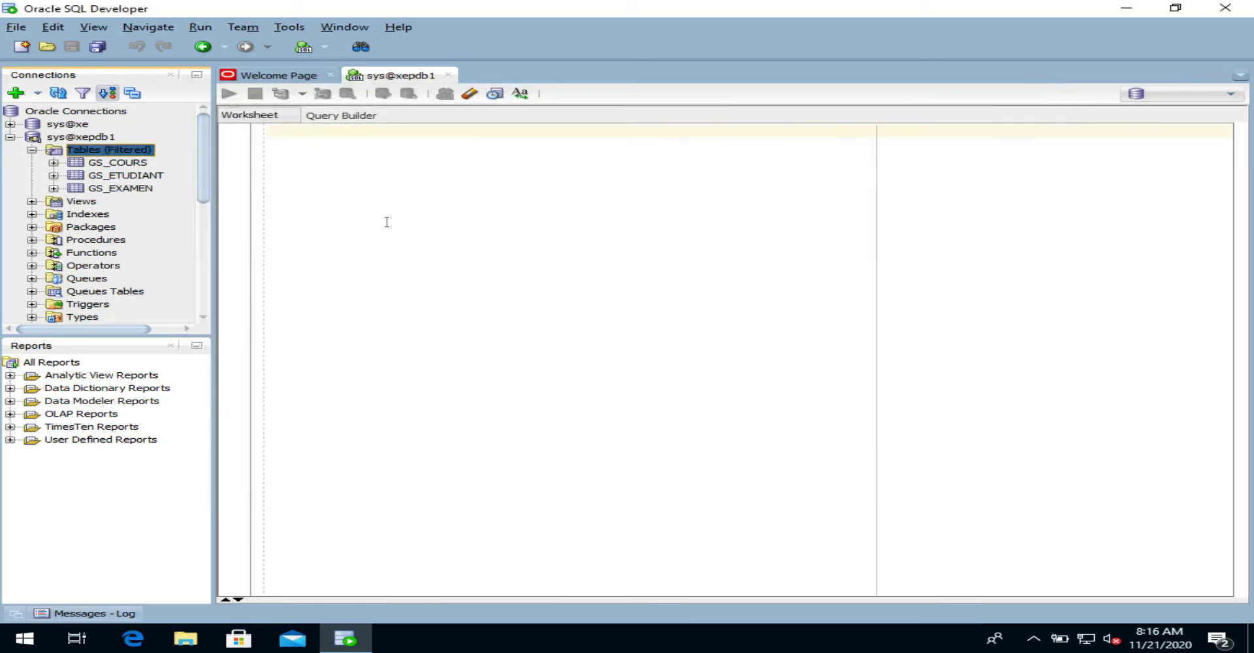
Open the constraints of the GS_EXAMEN table and start a new primary key named gs_examen_pk.
click(75, 189)
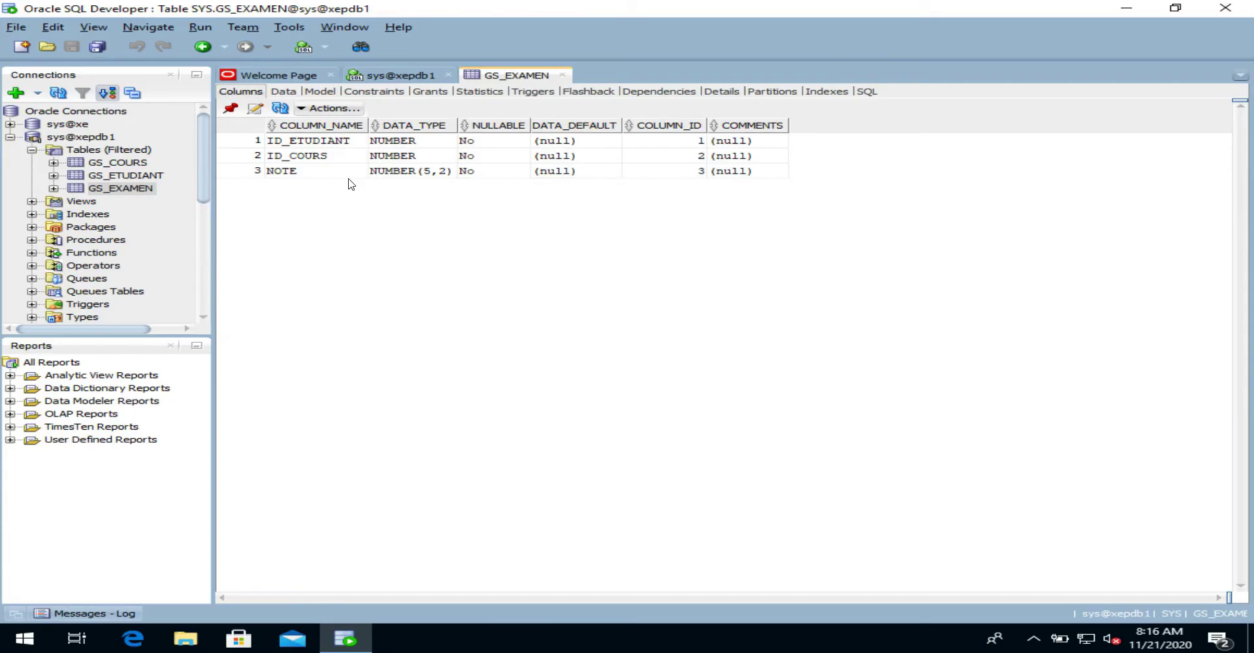
click(389, 95)
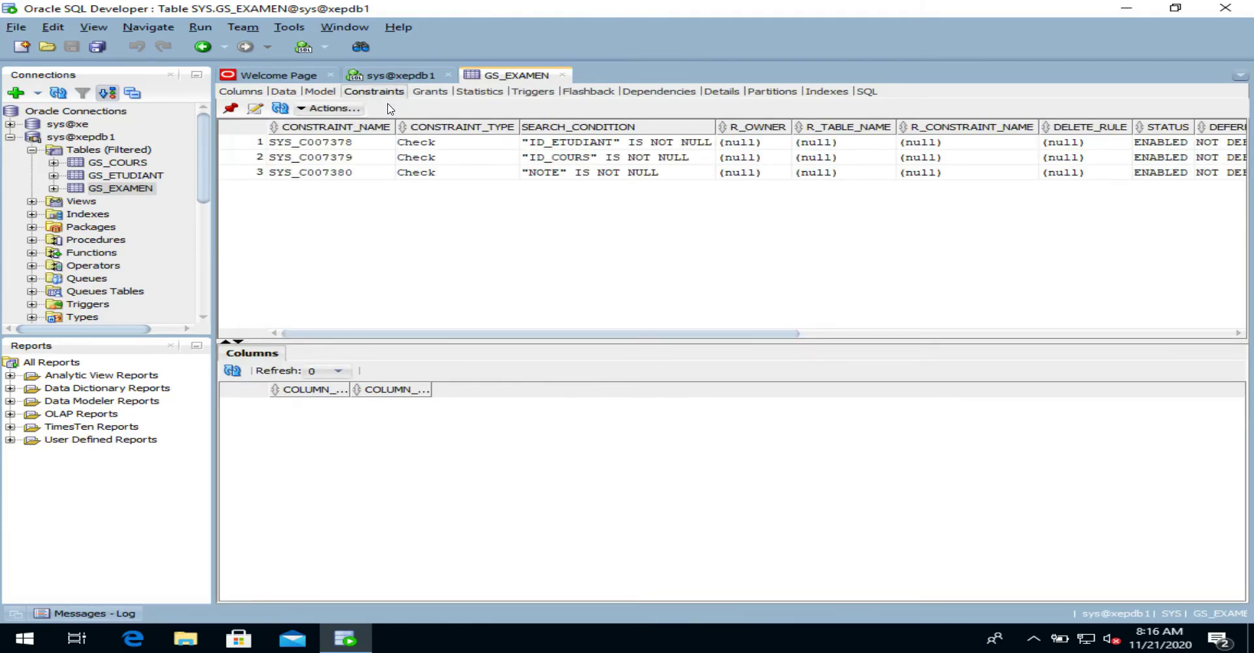
click(331, 110)
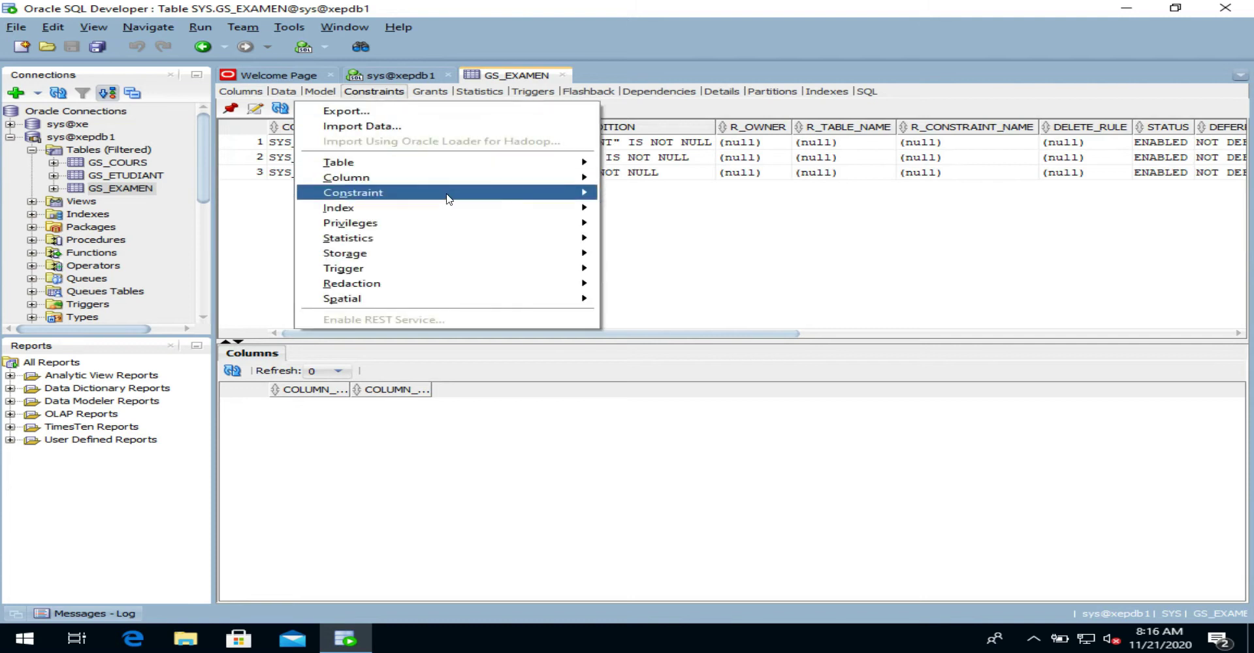
mouse_move(456, 199)
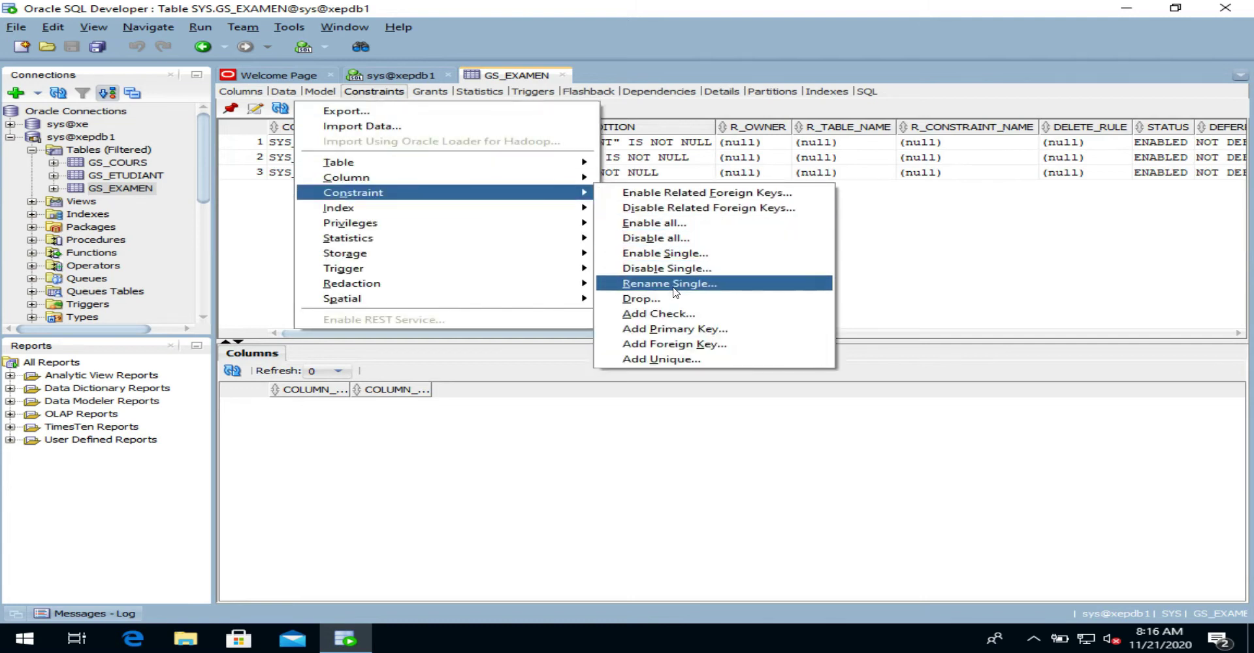
click(692, 330)
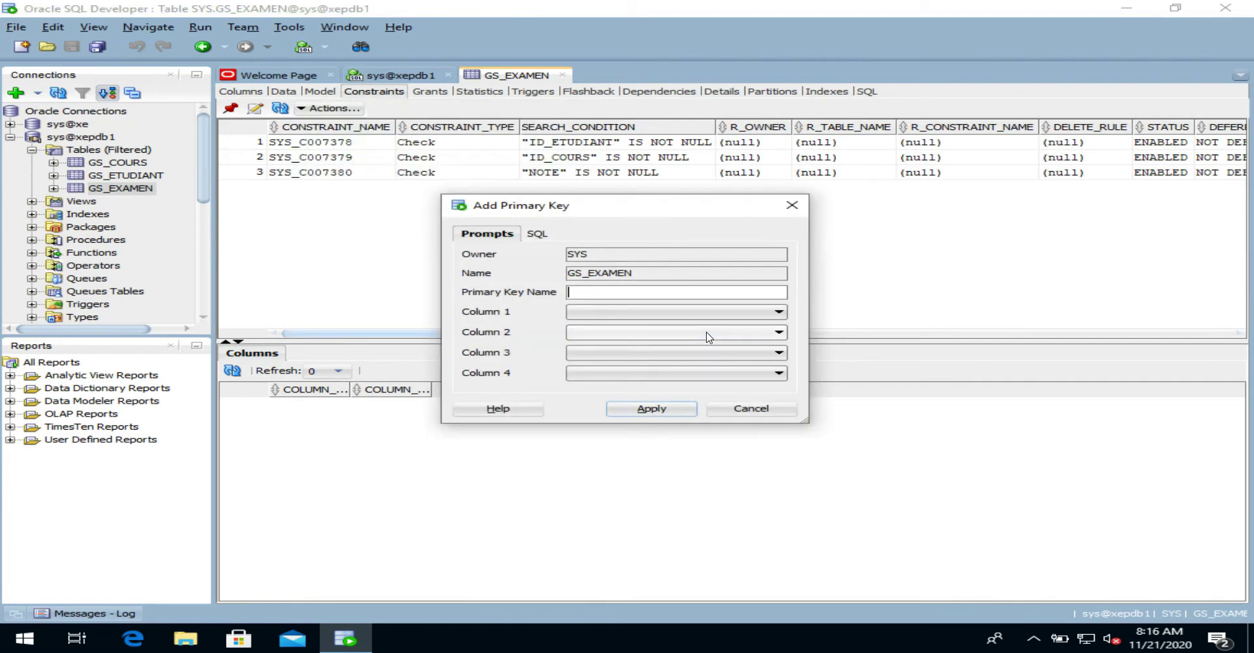
text(g)
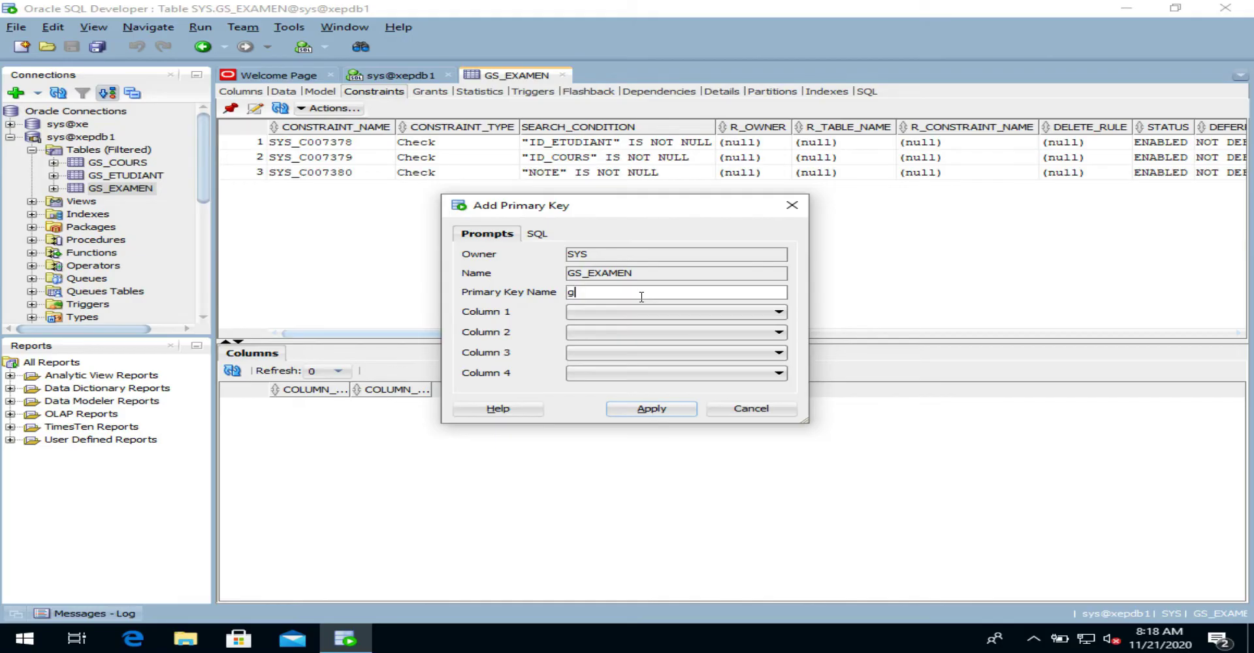
text(s_examen_pk)
Build the primary key from ID_ETUDIANT and ID_COURS, apply it, and check its columns in the refreshed constraint list.
click(640, 312)
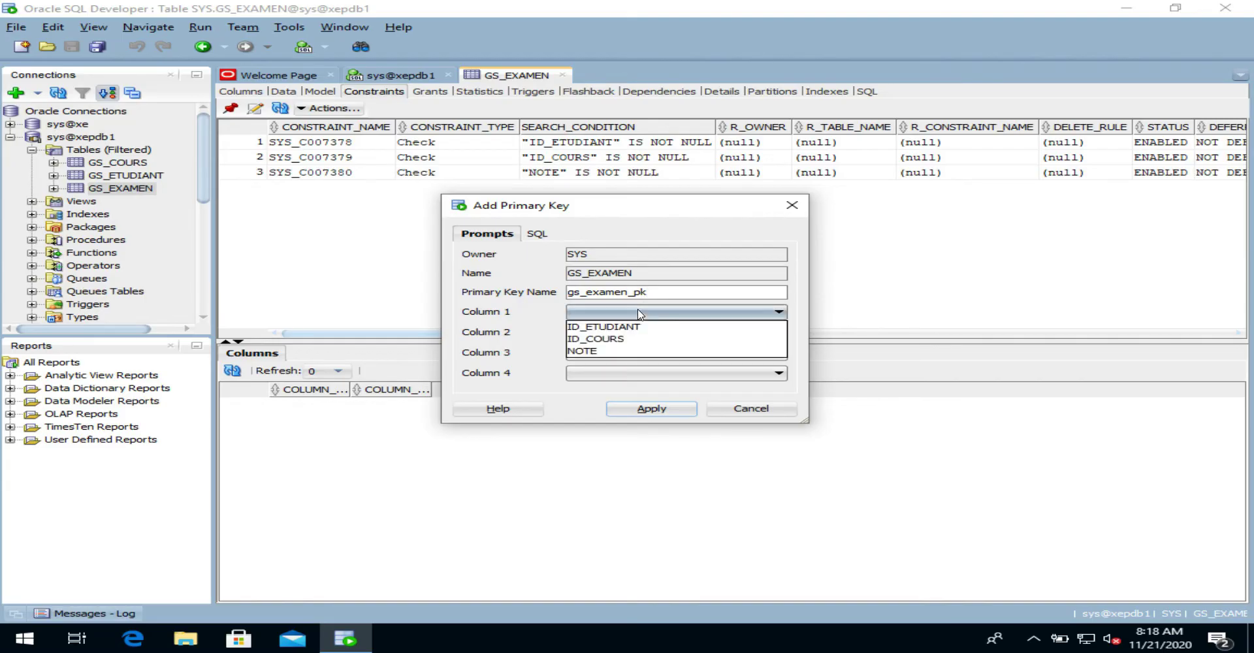
click(632, 328)
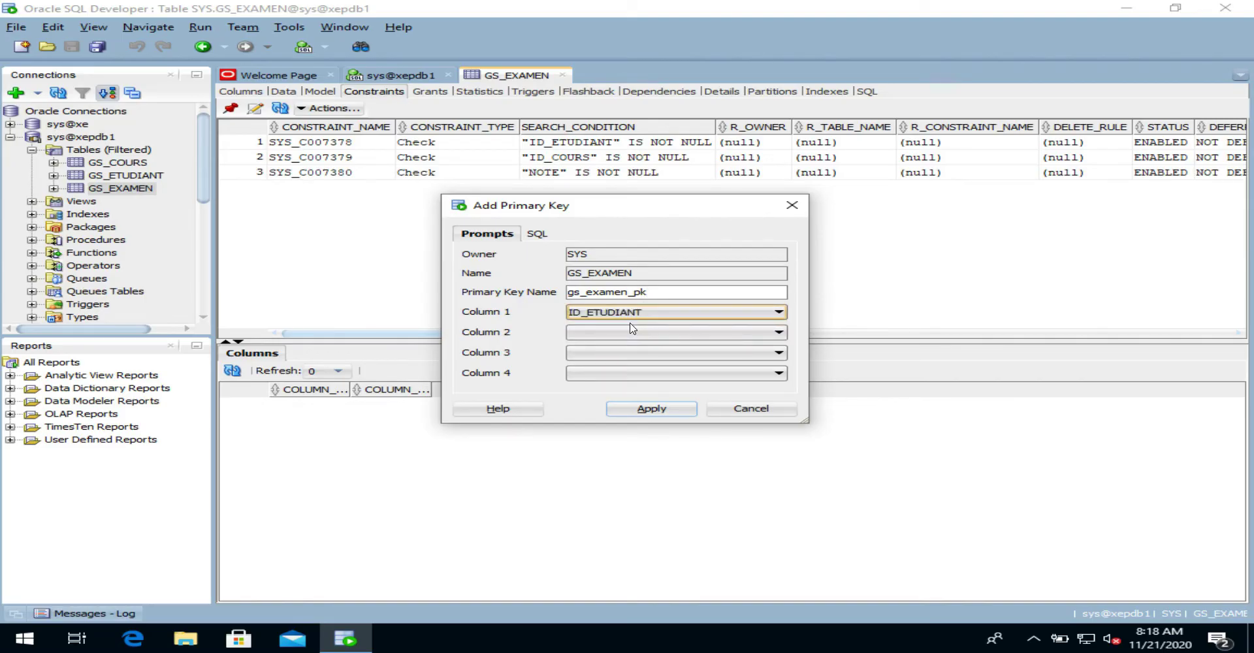
click(625, 334)
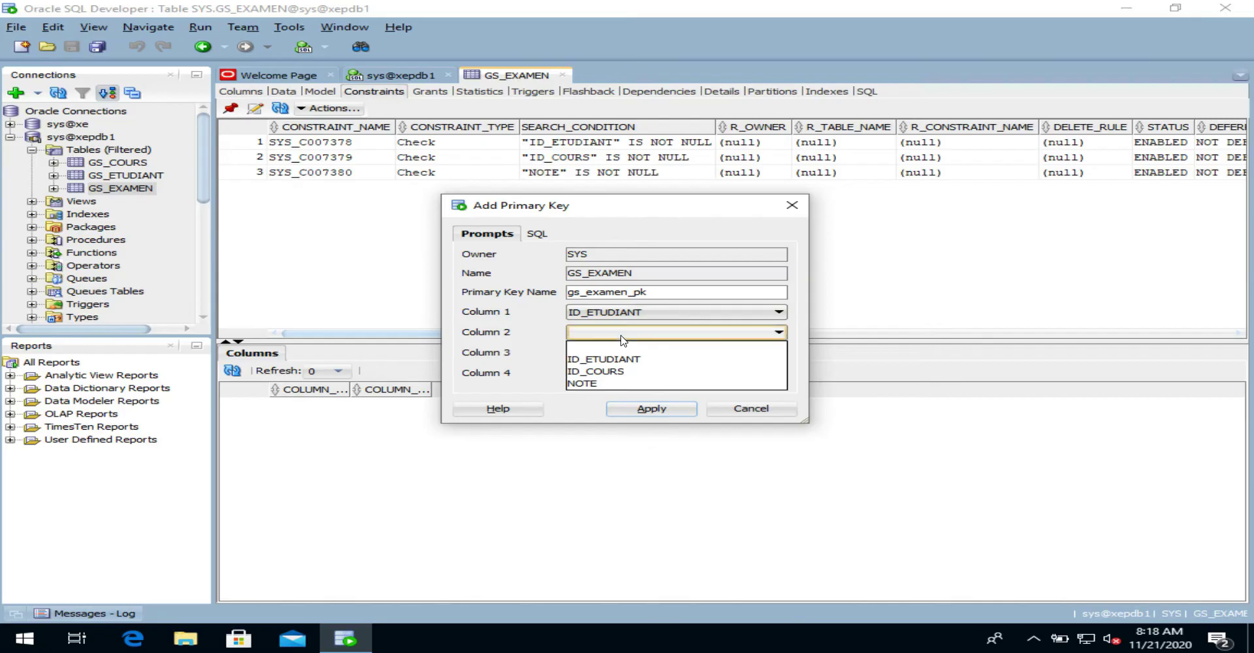
click(613, 372)
click(628, 410)
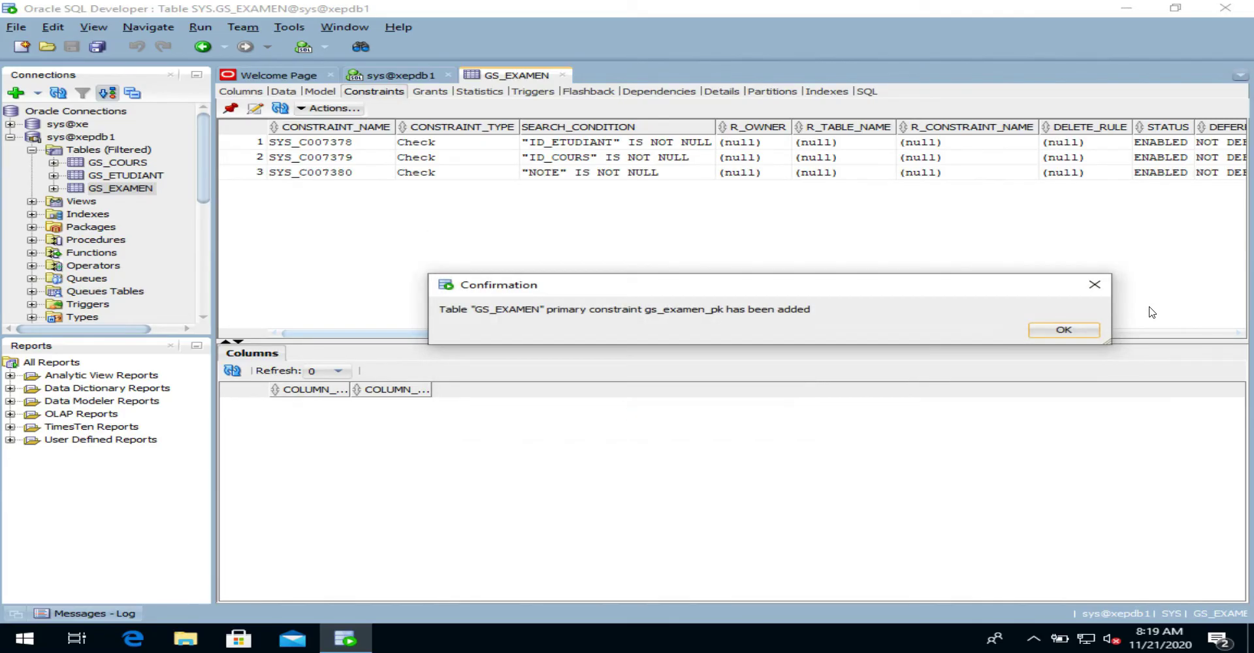
click(1072, 330)
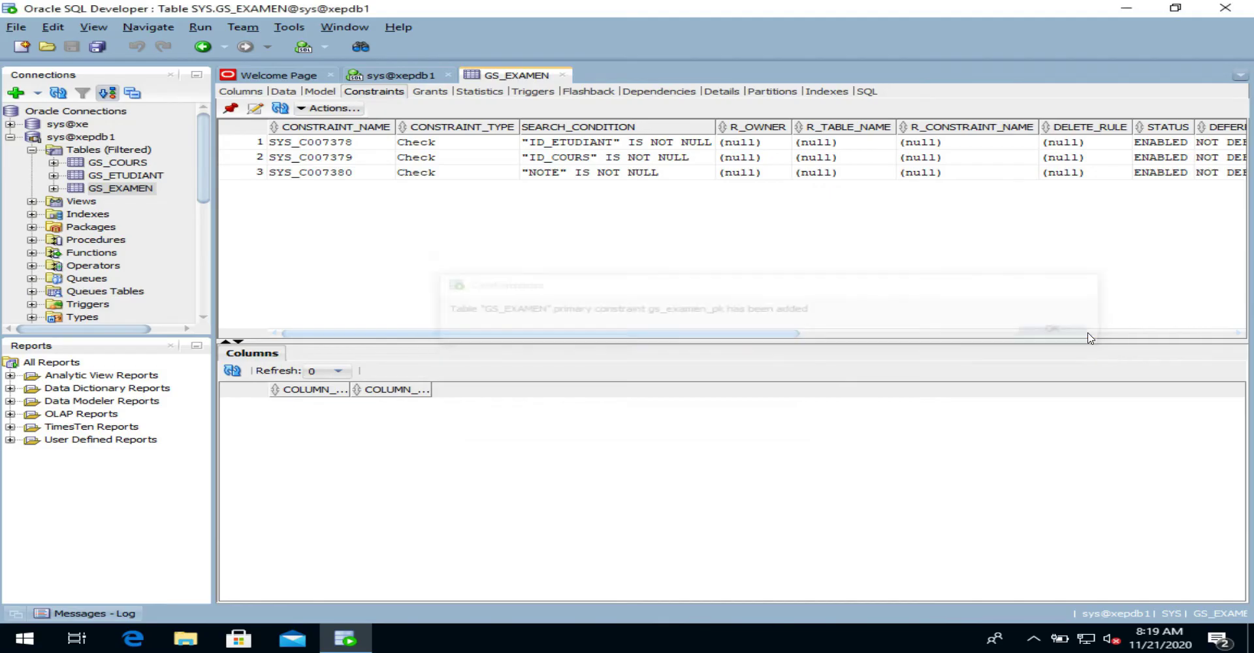
click(281, 109)
click(290, 144)
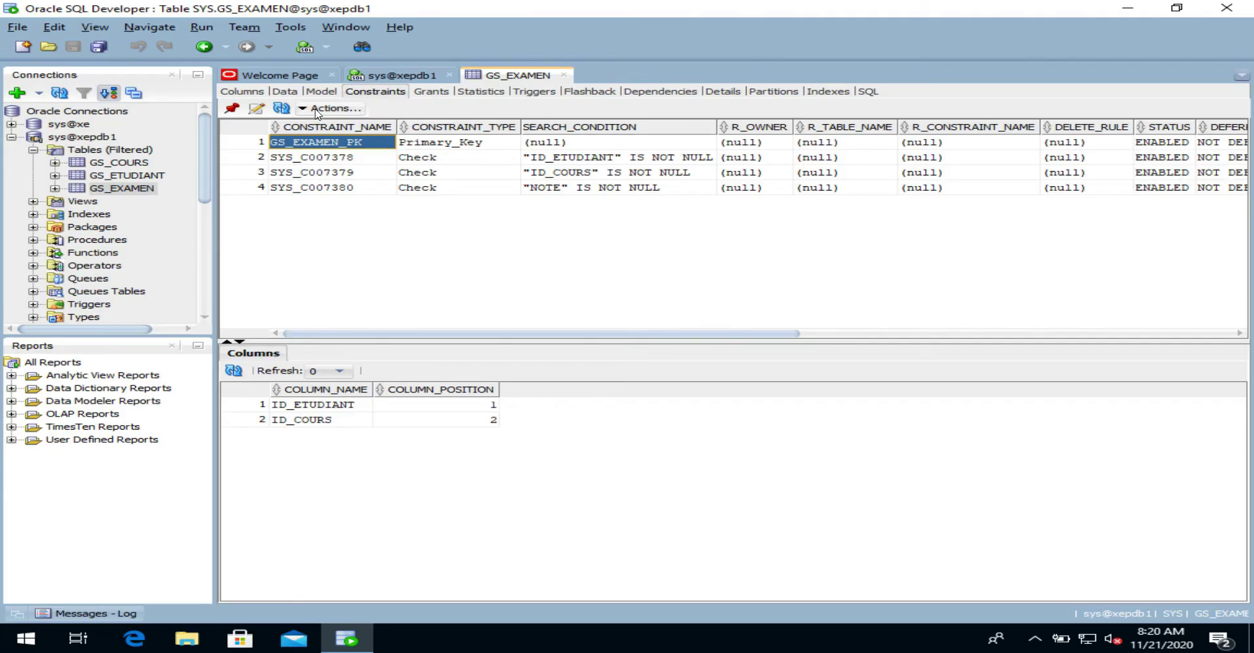
Start a foreign key on GS_EXAMEN named gs_examen_fk_01 for the ID_ETUDIANT column.
click(332, 107)
mouse_move(450, 191)
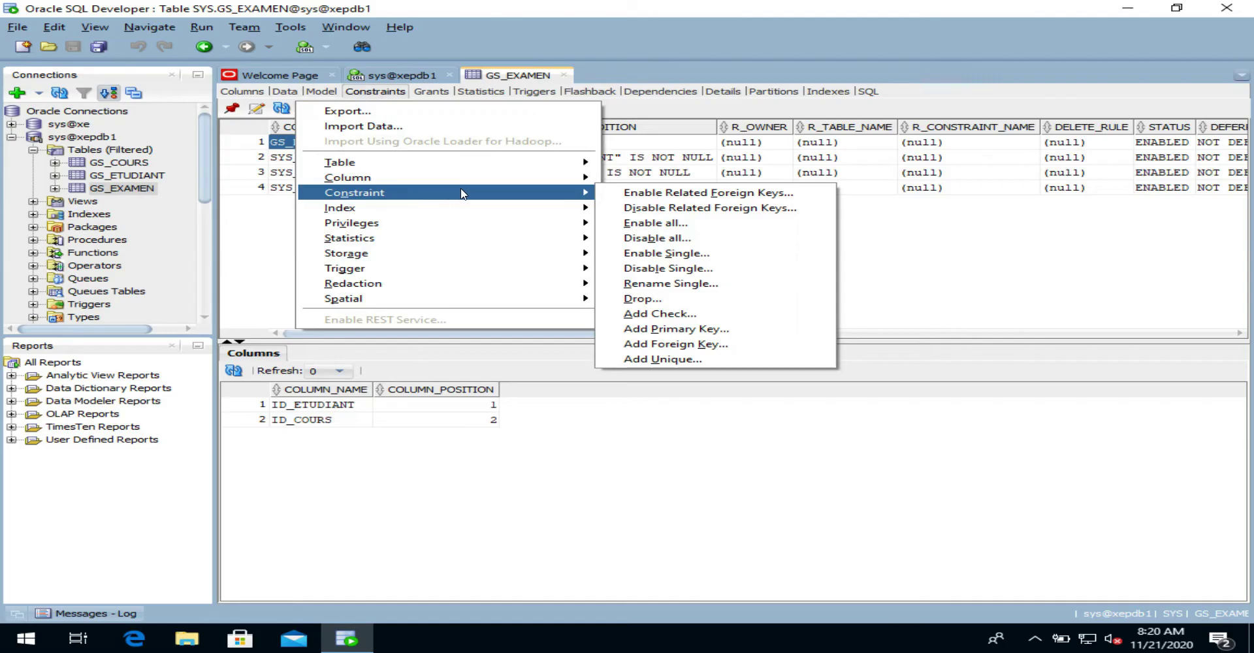
click(693, 347)
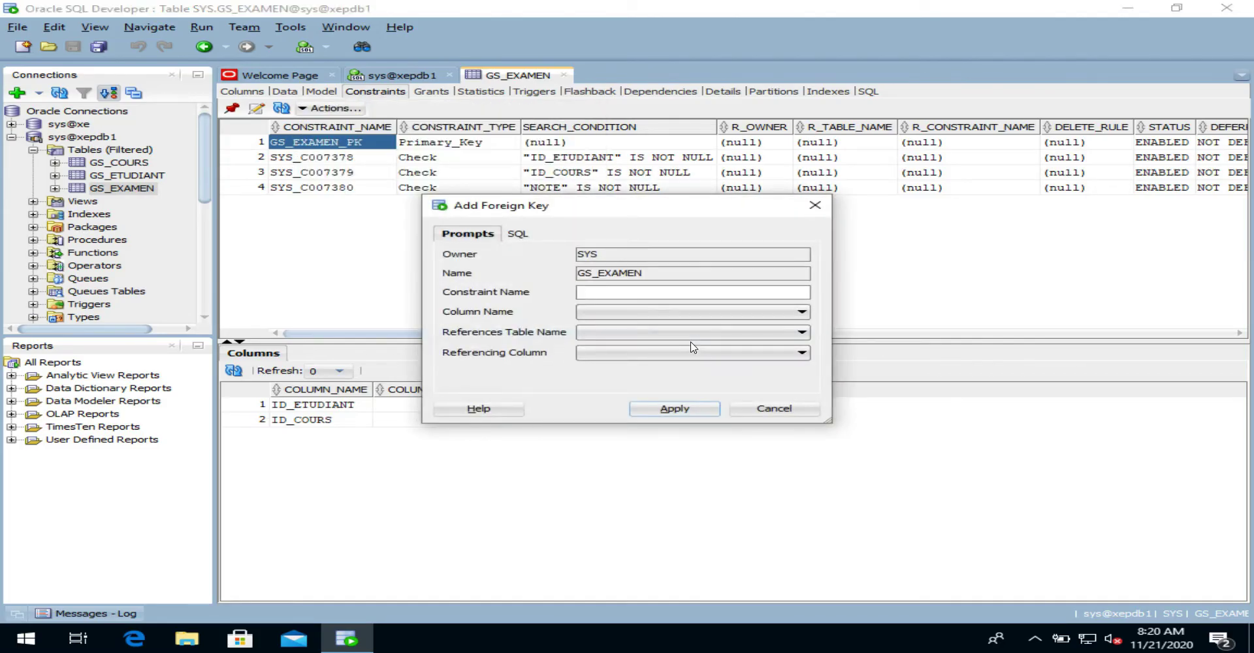
text(gs_examen_fk_01)
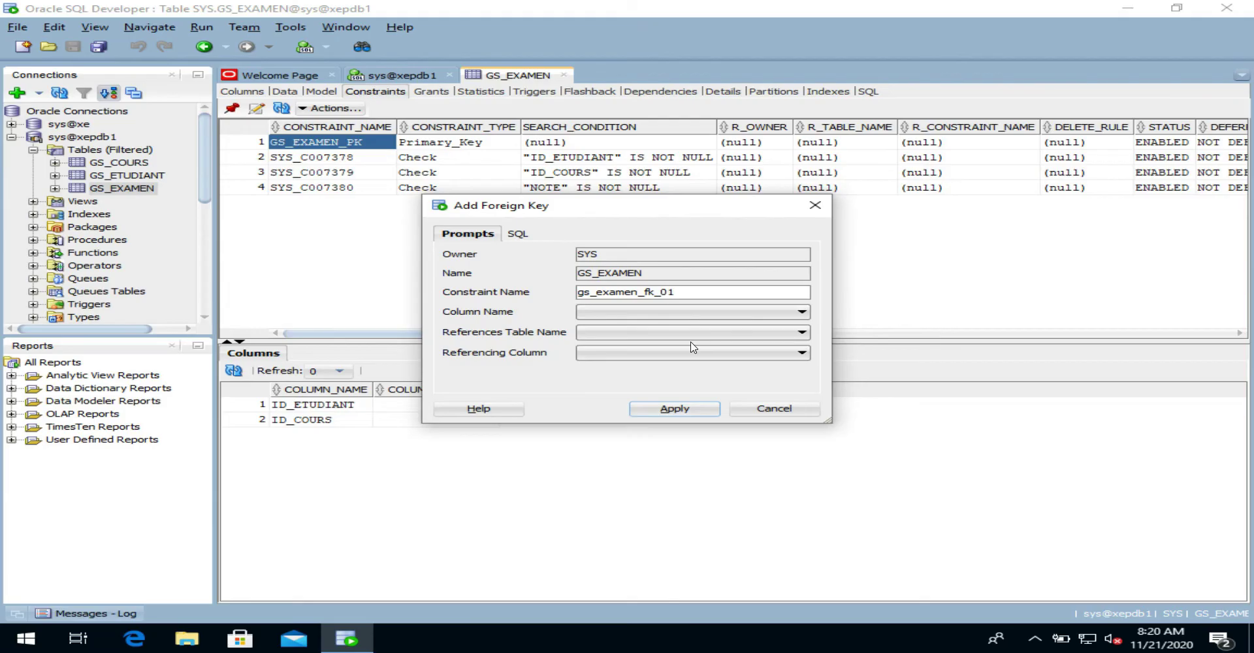
click(666, 316)
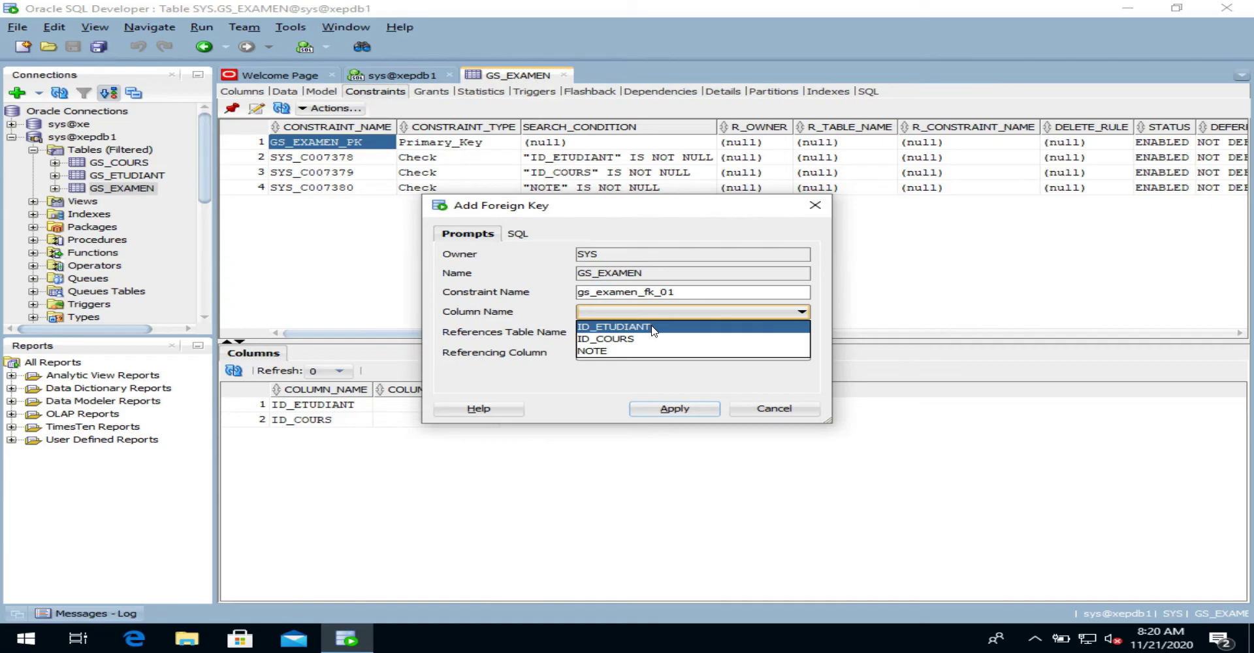
click(653, 328)
Make the foreign key reference the ID column of GS_ETUDIANT, apply it, and refresh the constraint list.
click(652, 332)
key(g)
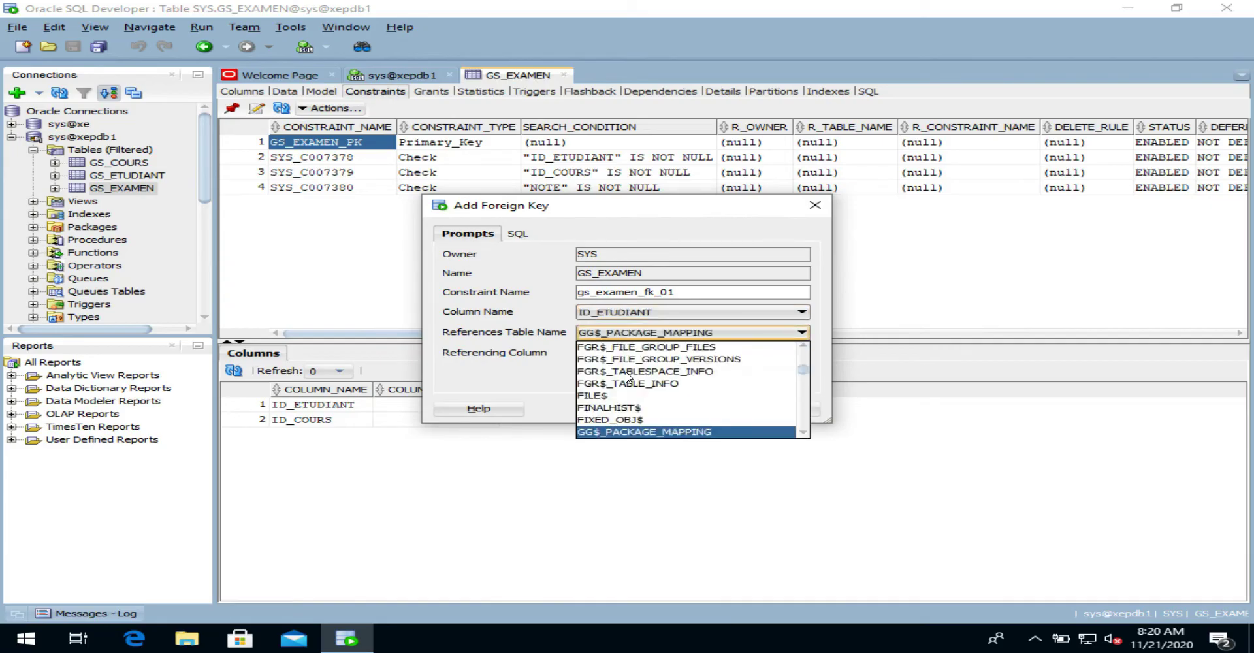
key(s)
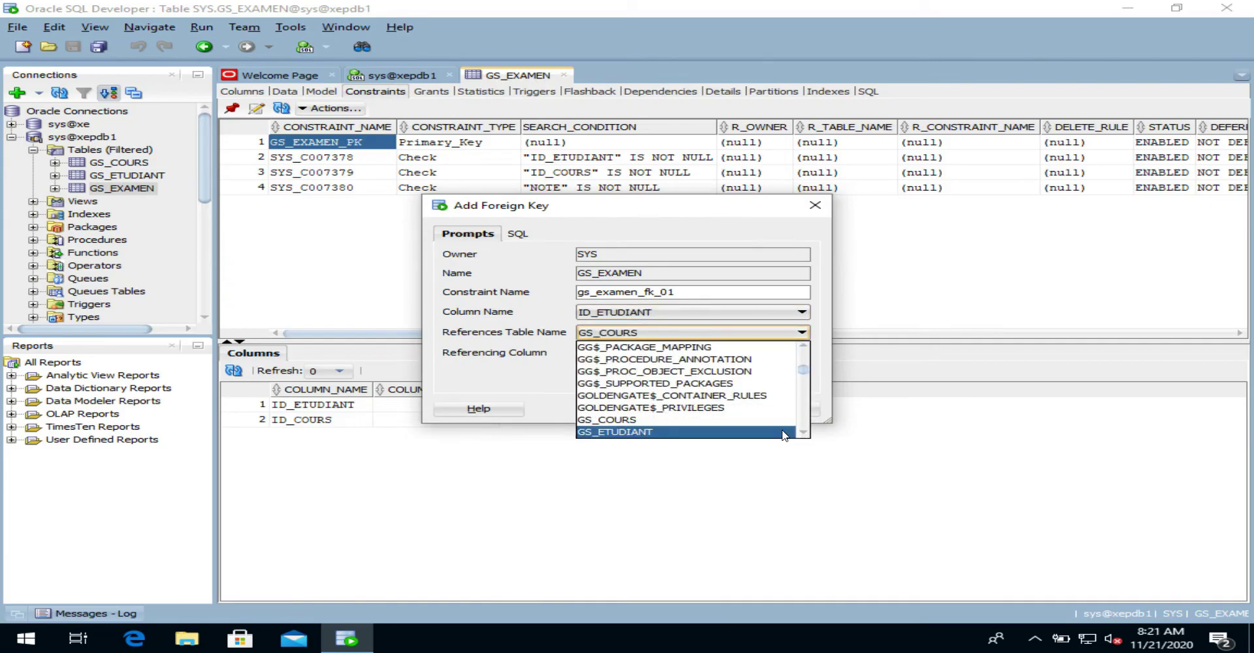
click(783, 431)
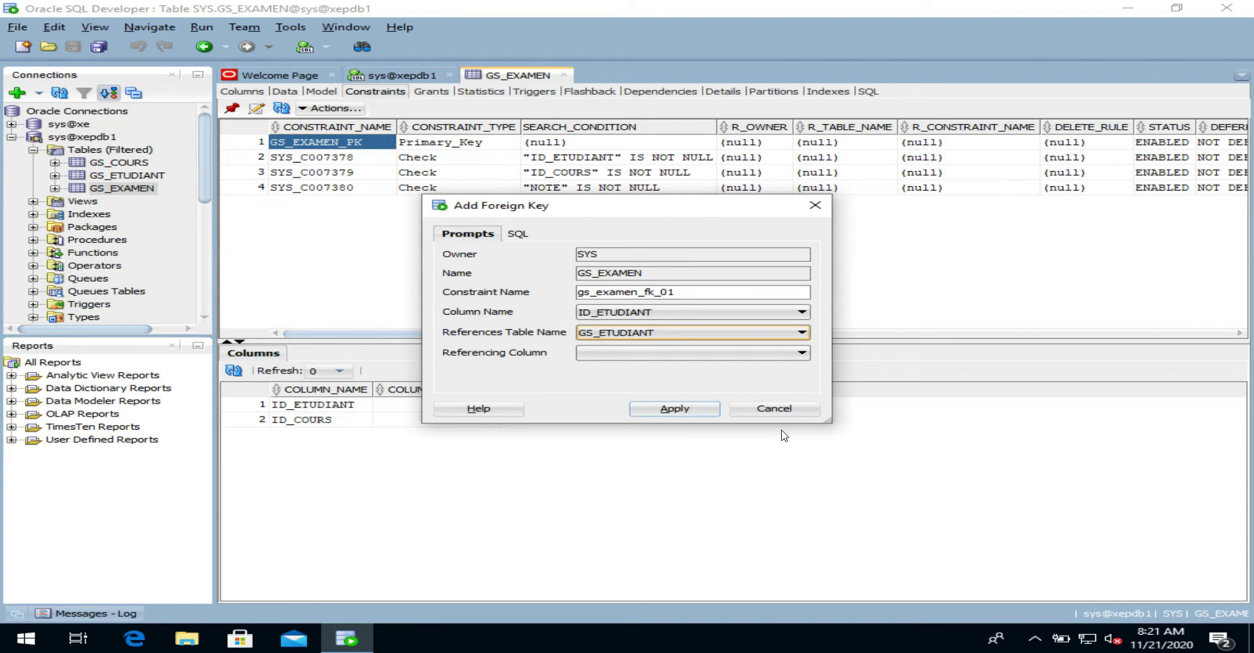
click(802, 352)
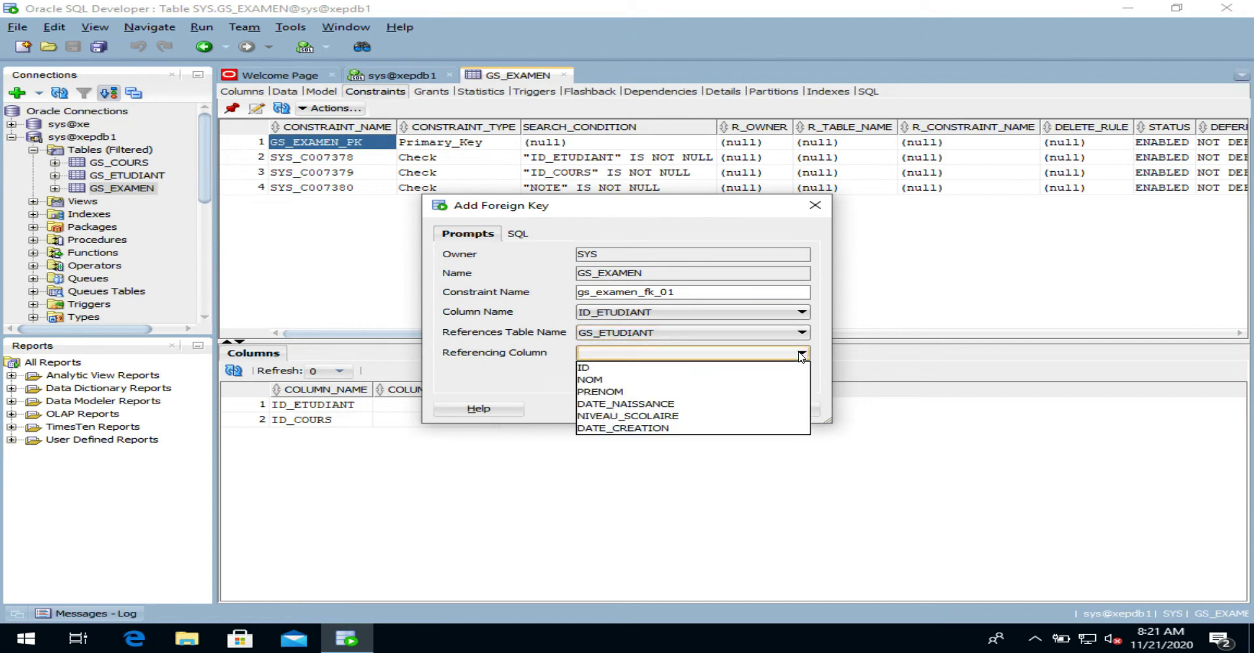
click(771, 369)
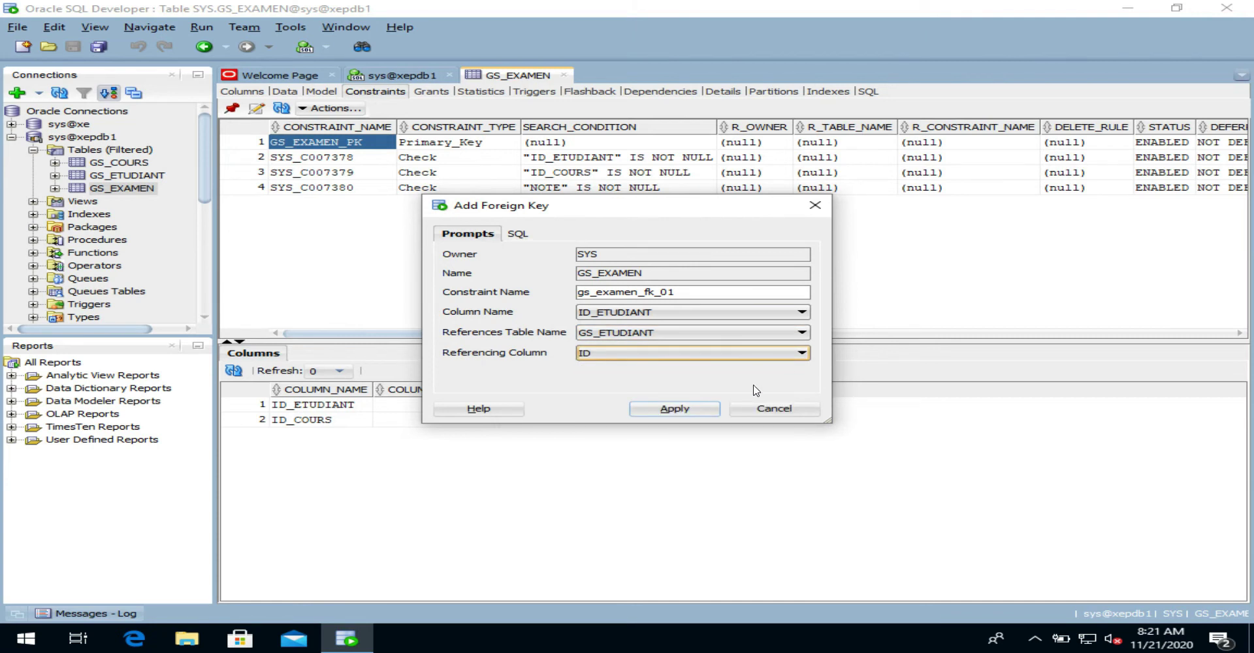
click(710, 412)
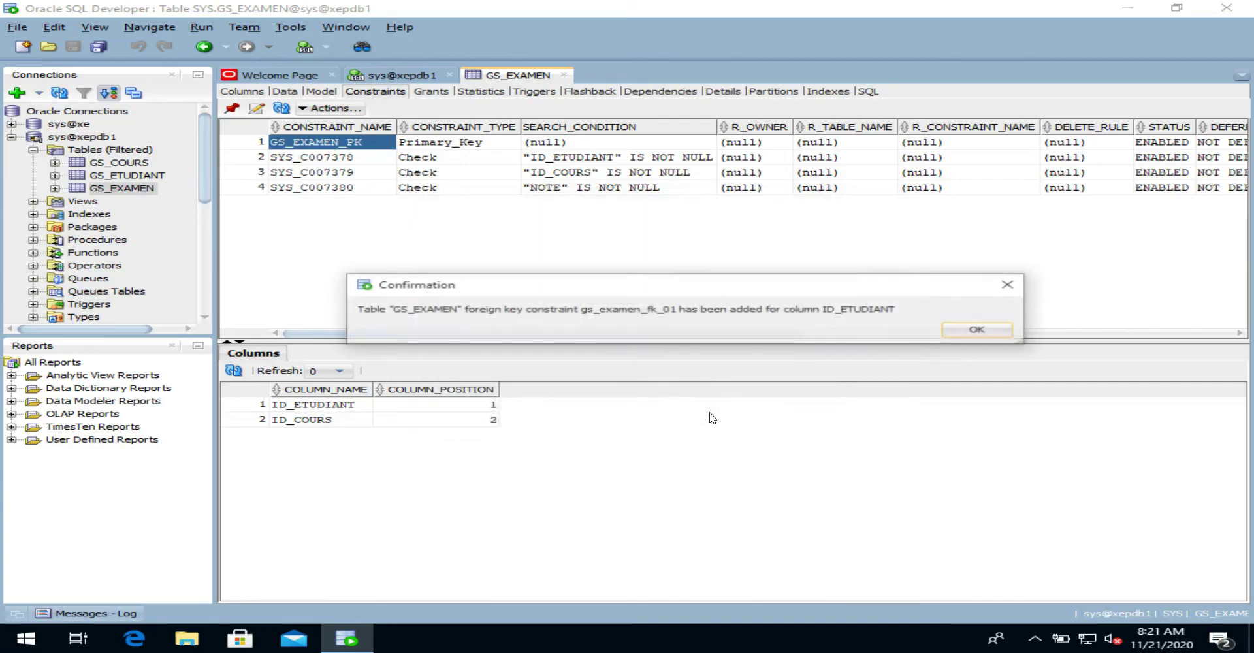
click(974, 332)
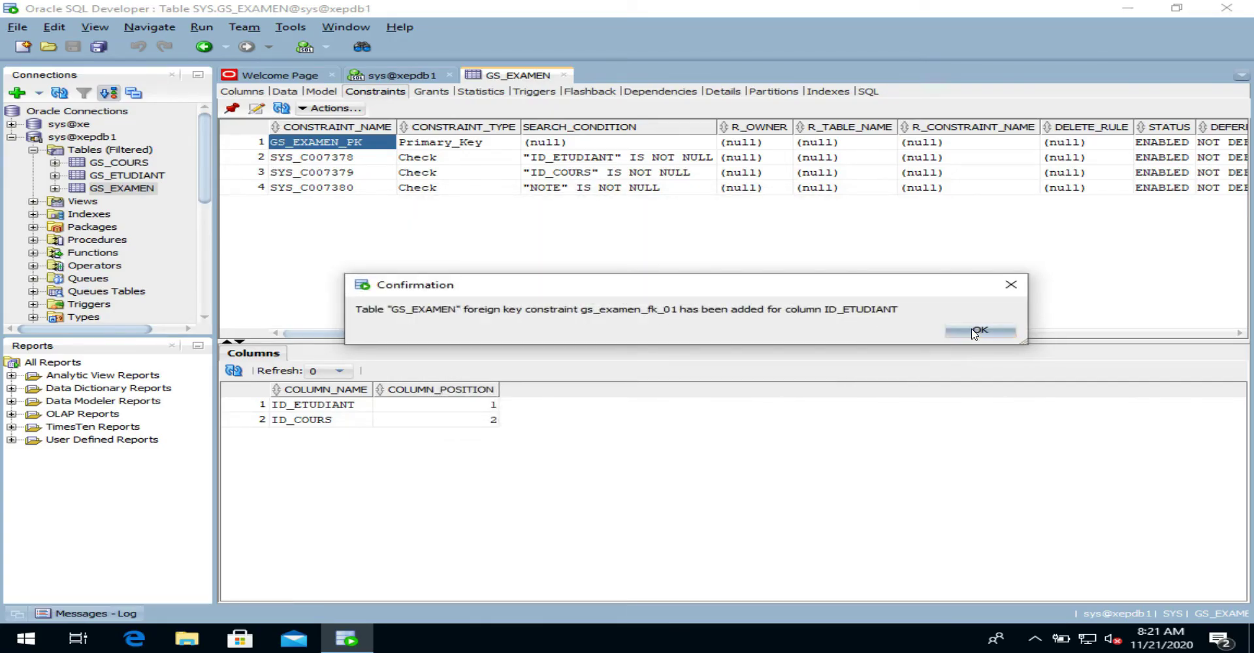
click(281, 109)
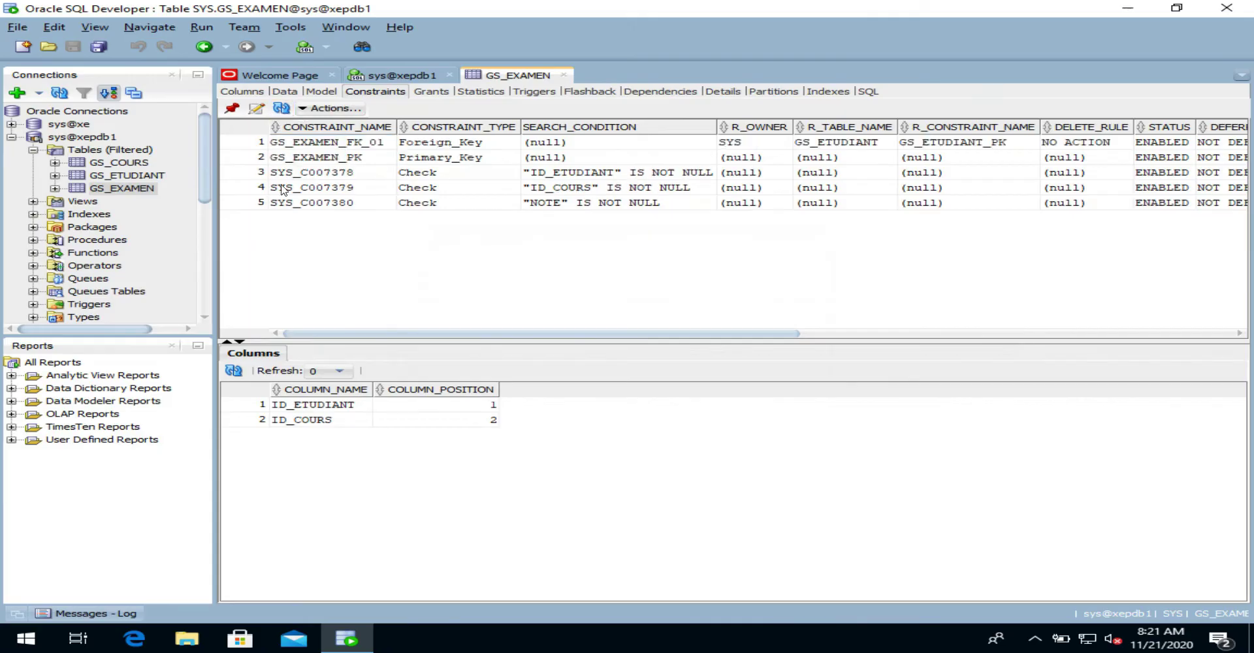
Start a second foreign key on GS_EXAMEN named gs_examen_fk_02 for the ID_COURS column.
click(330, 109)
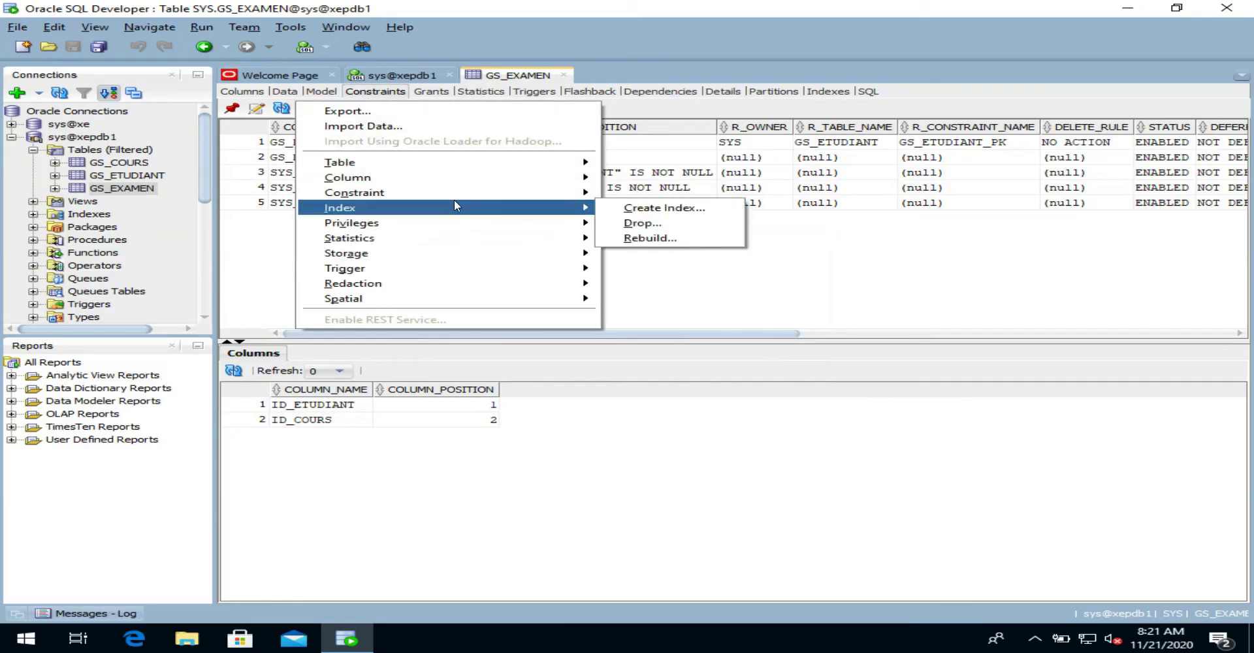
mouse_move(549, 199)
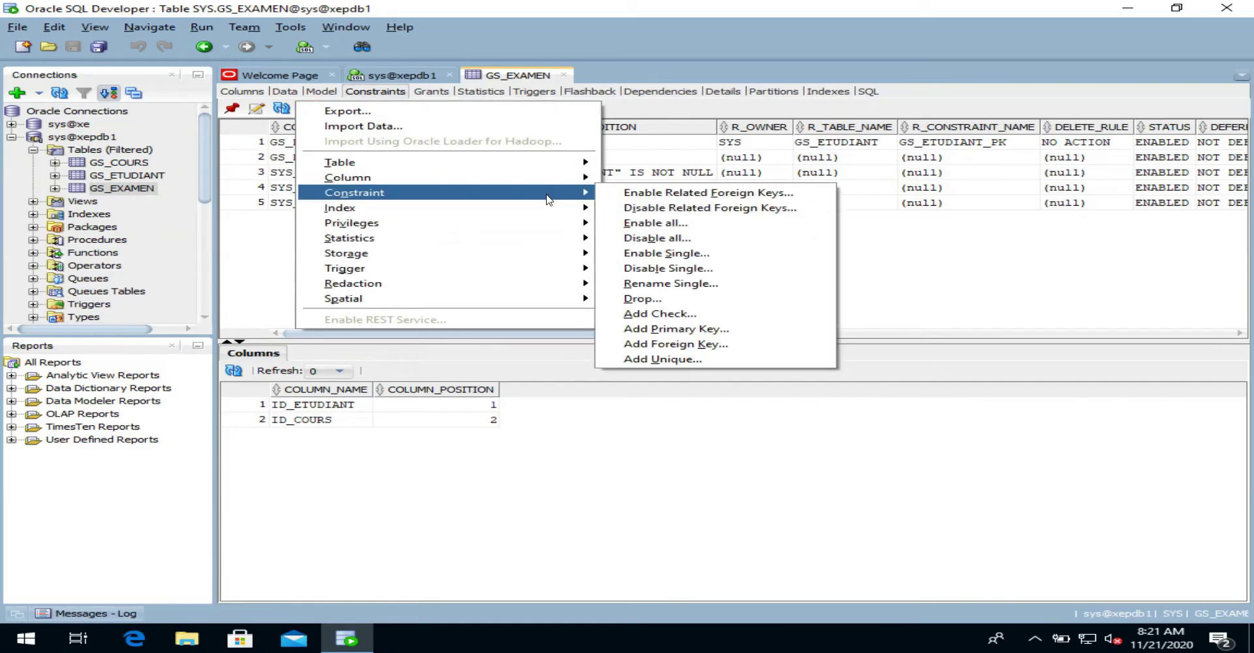
click(723, 349)
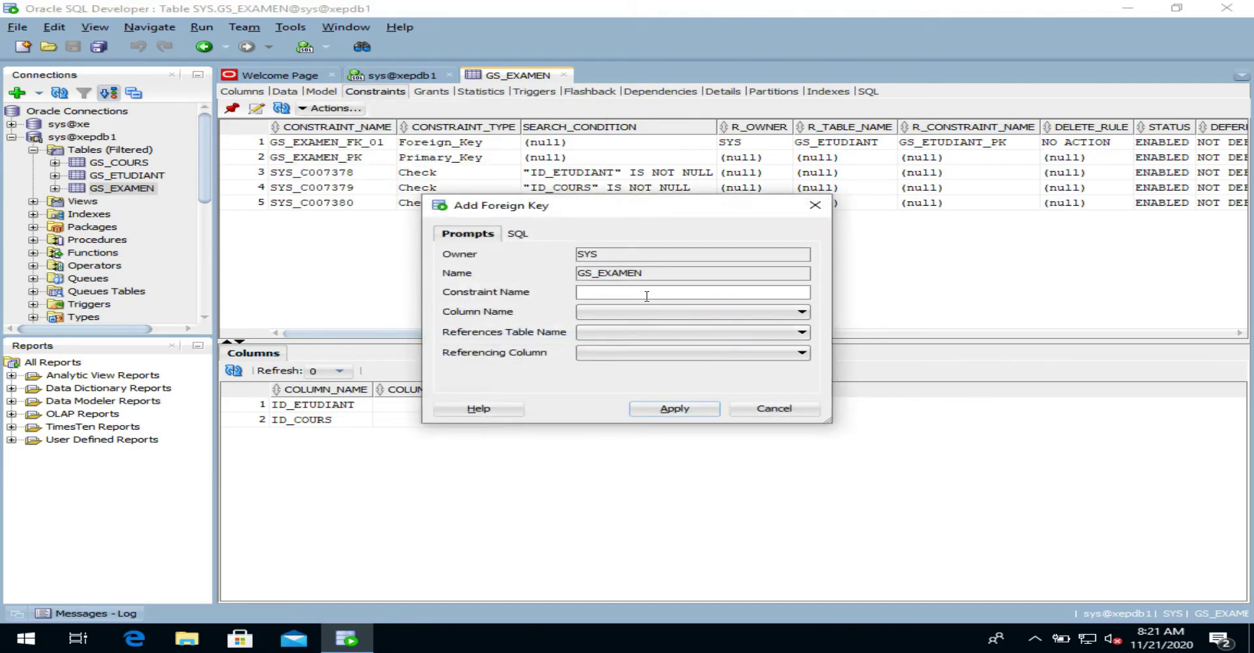
text(gs_examen_fk_02)
click(632, 312)
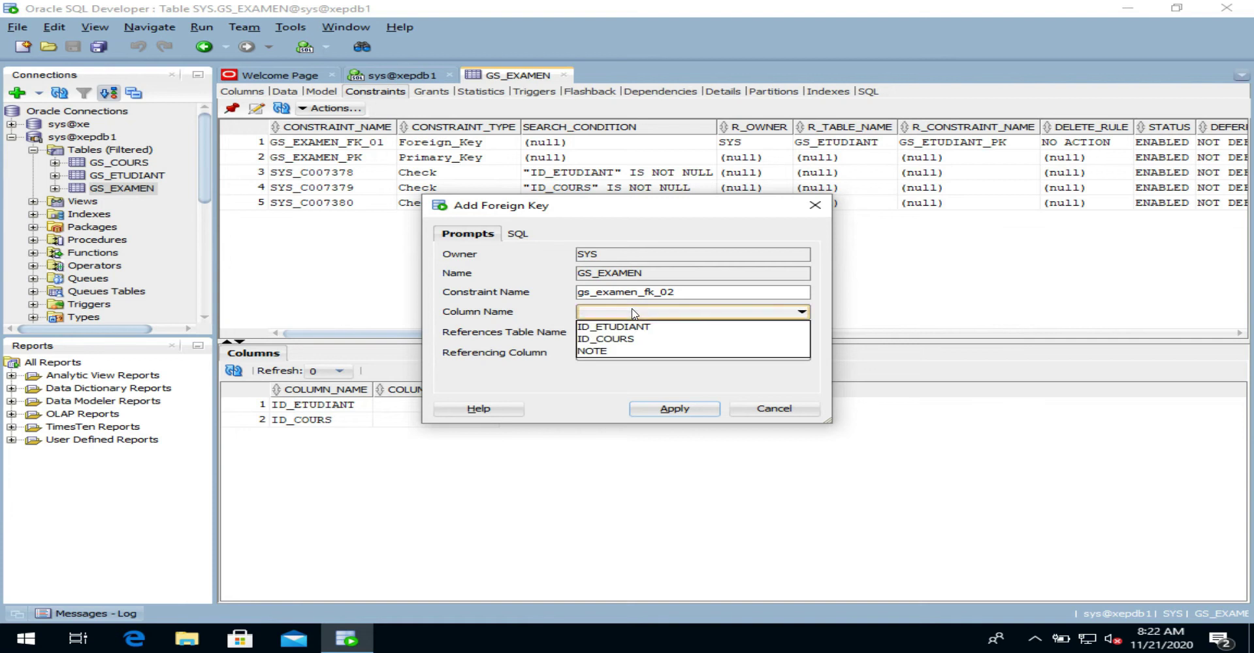
click(620, 340)
Assign ID_COURS to the second foreign key, reference the ID column of GS_COURS, and apply the constraint.
click(625, 335)
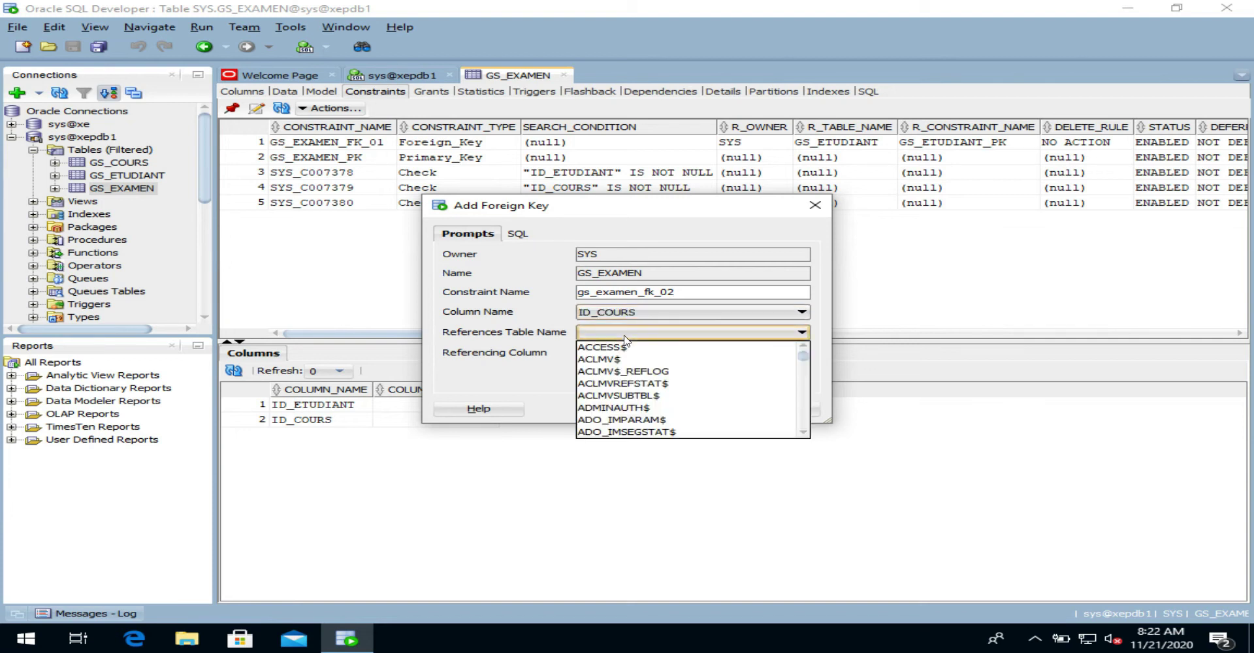
text(gs)
click(718, 432)
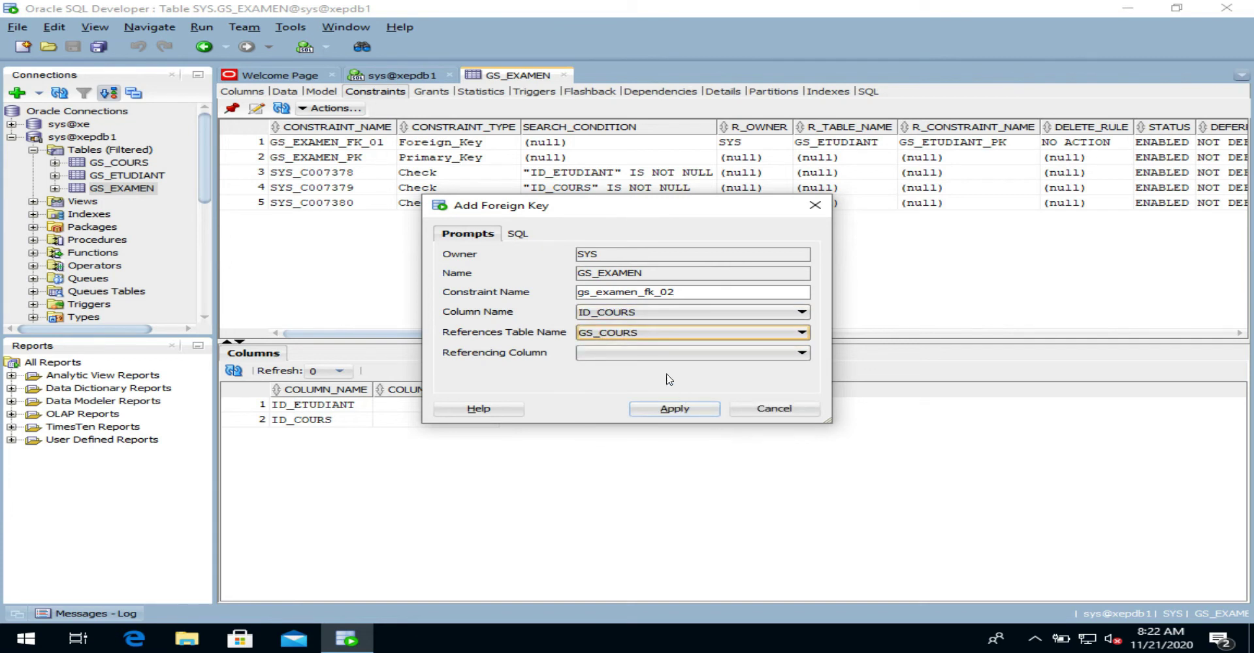
click(663, 352)
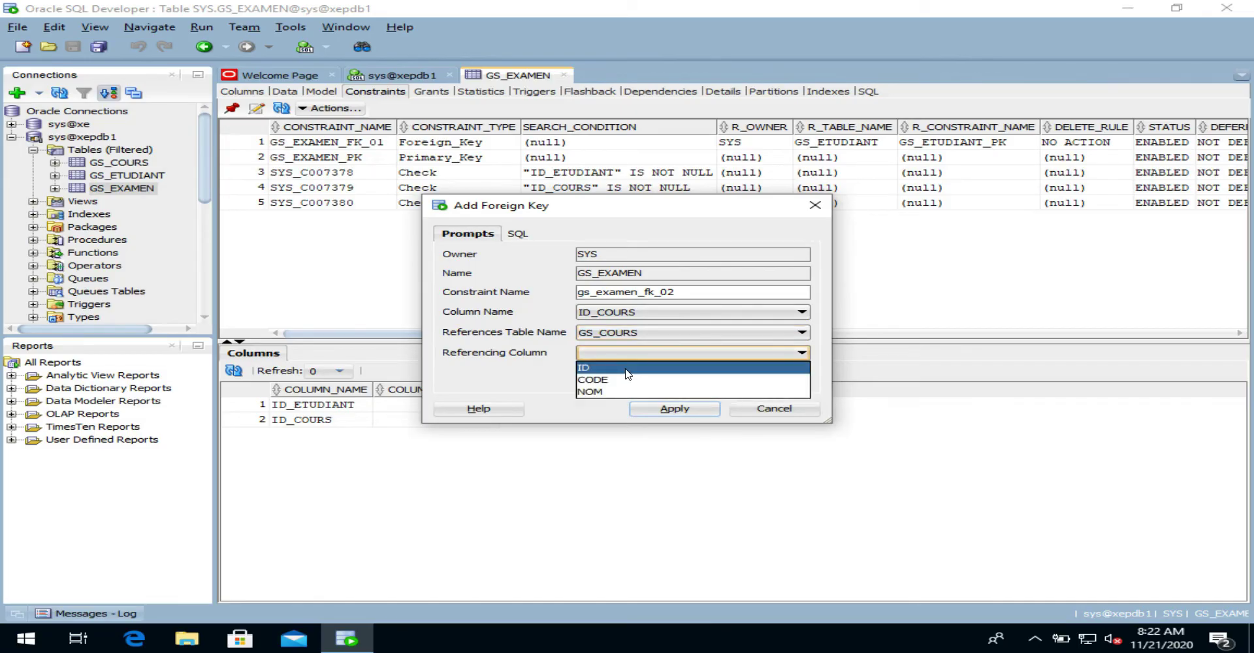
click(650, 365)
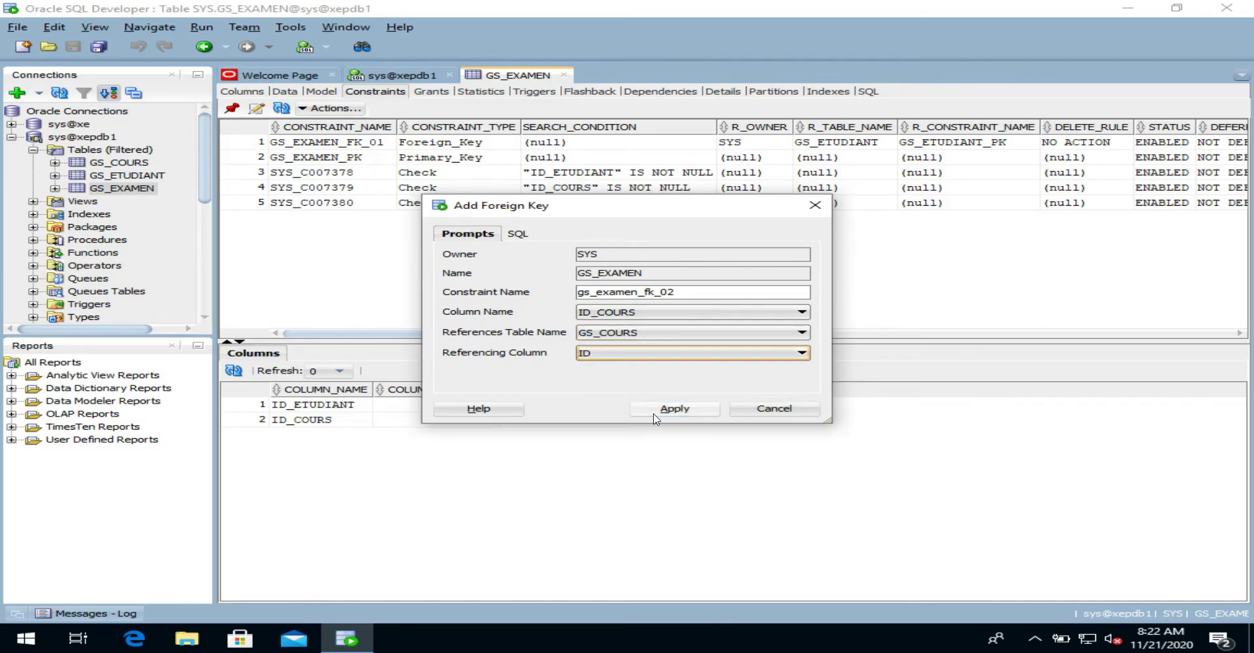
click(654, 414)
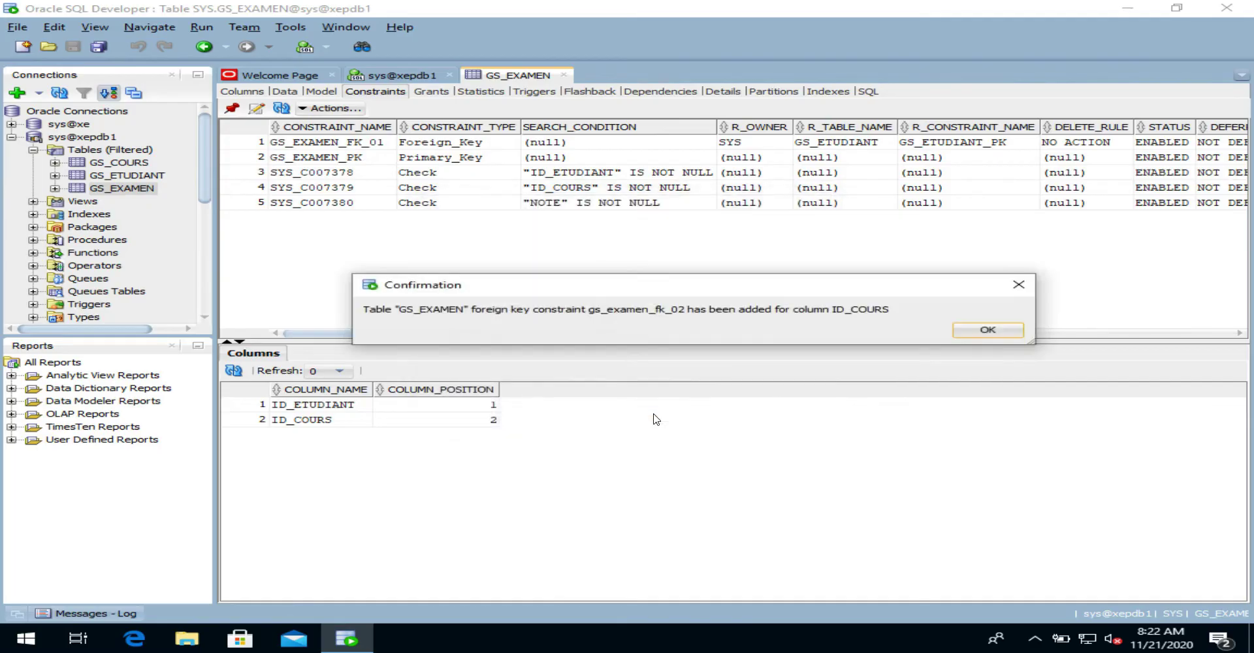
click(987, 330)
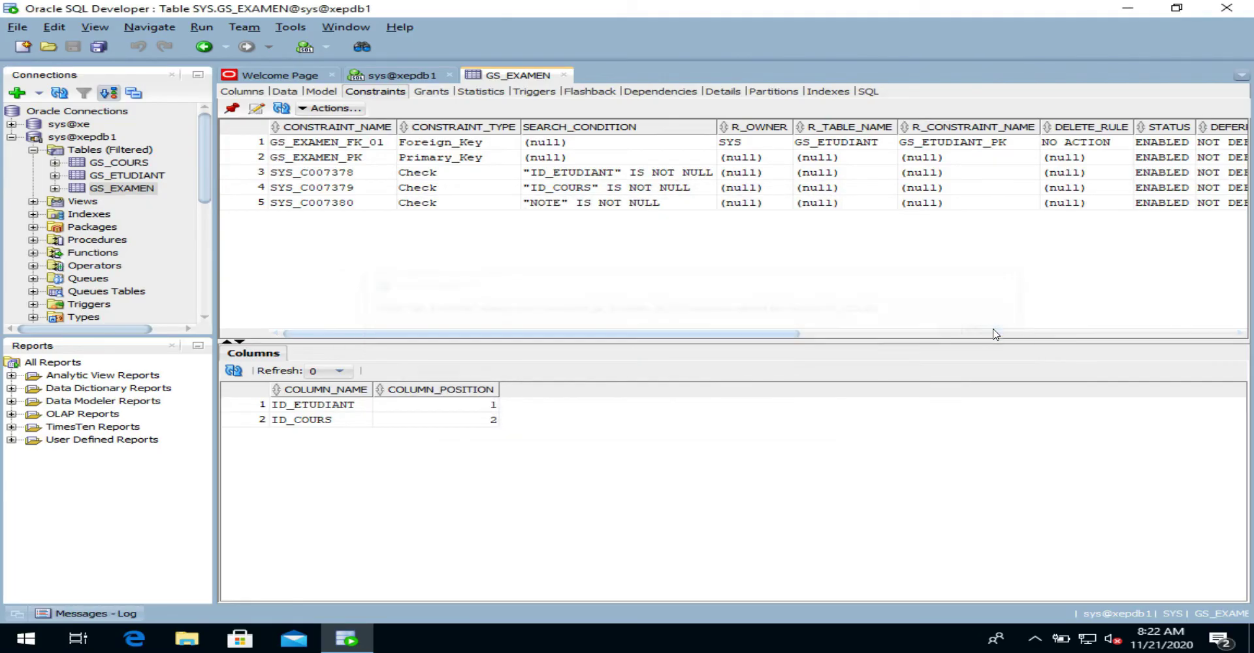
Refresh the GS_EXAMEN constraint list and check which column each of the two foreign keys uses.
click(281, 108)
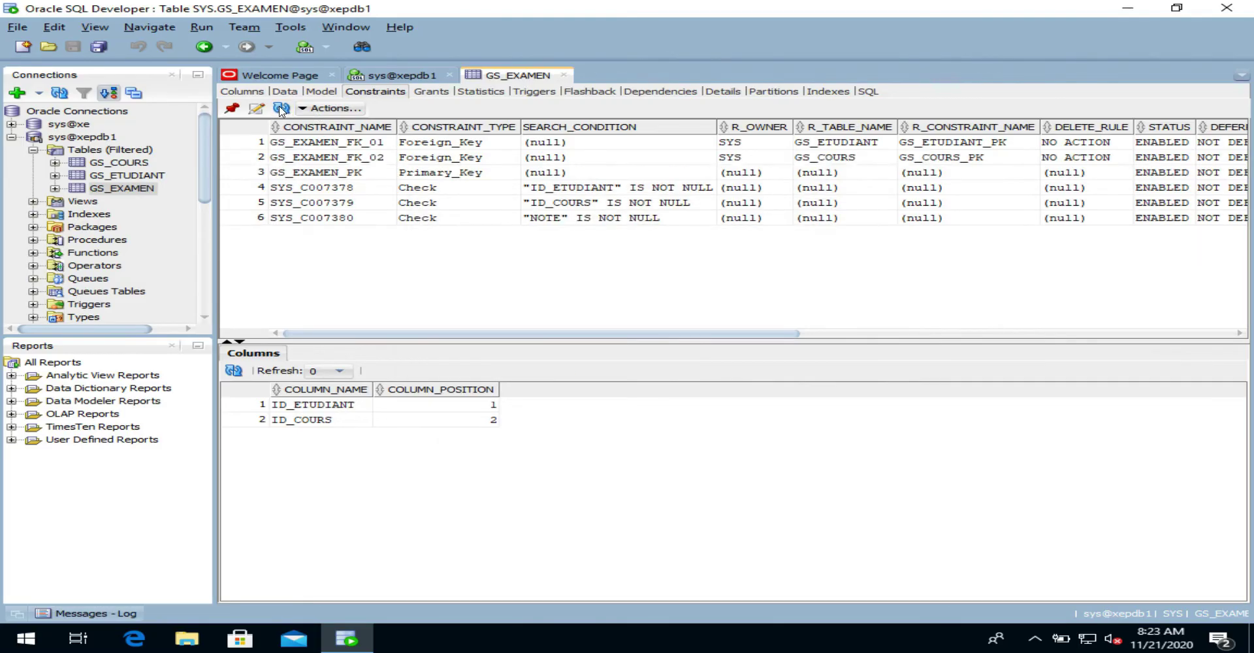
click(328, 160)
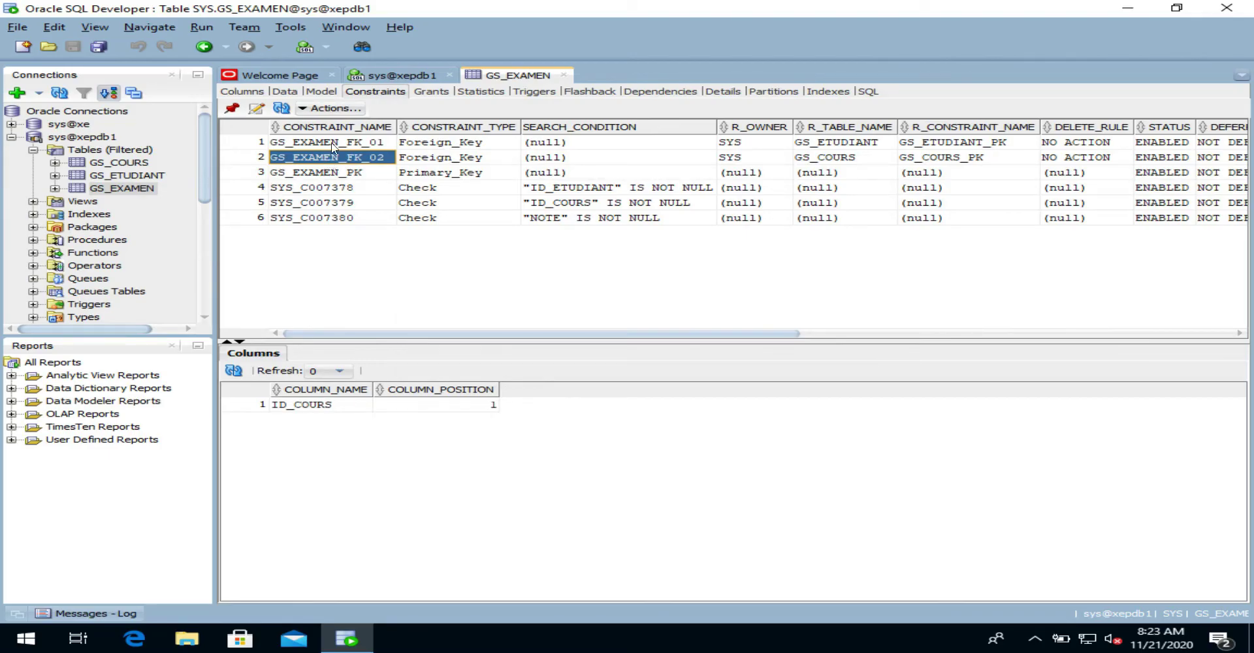
click(333, 144)
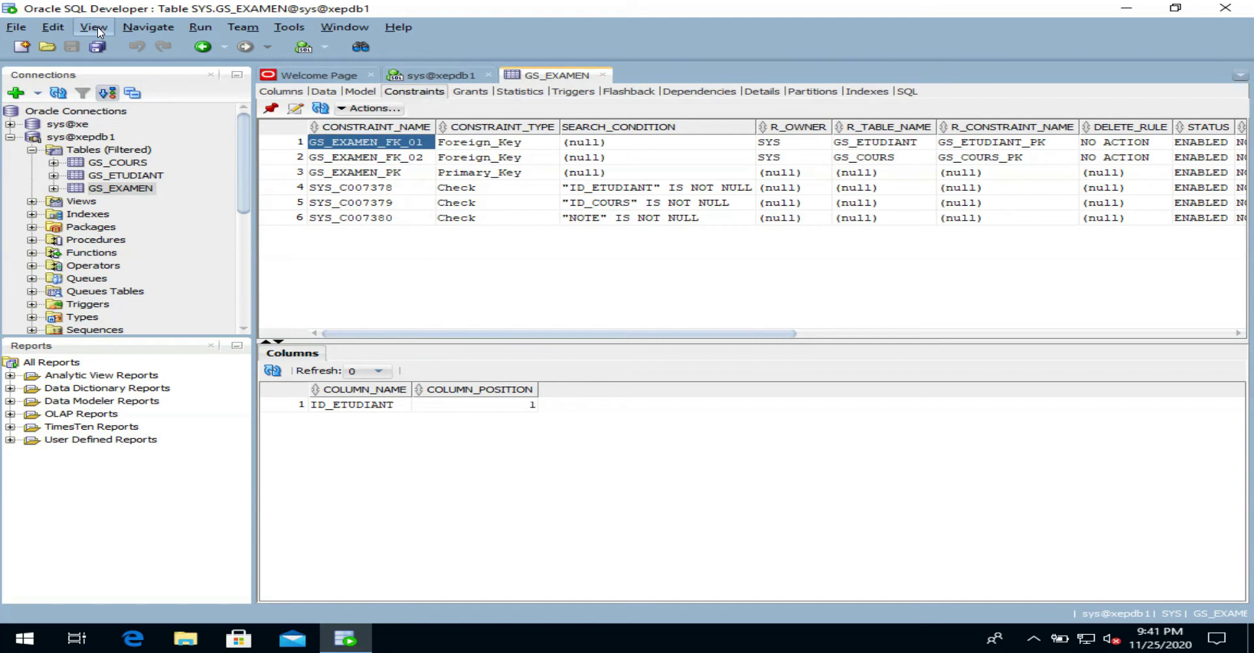
Show the Data Modeler browser and create a new relational model in the untitled design.
click(97, 26)
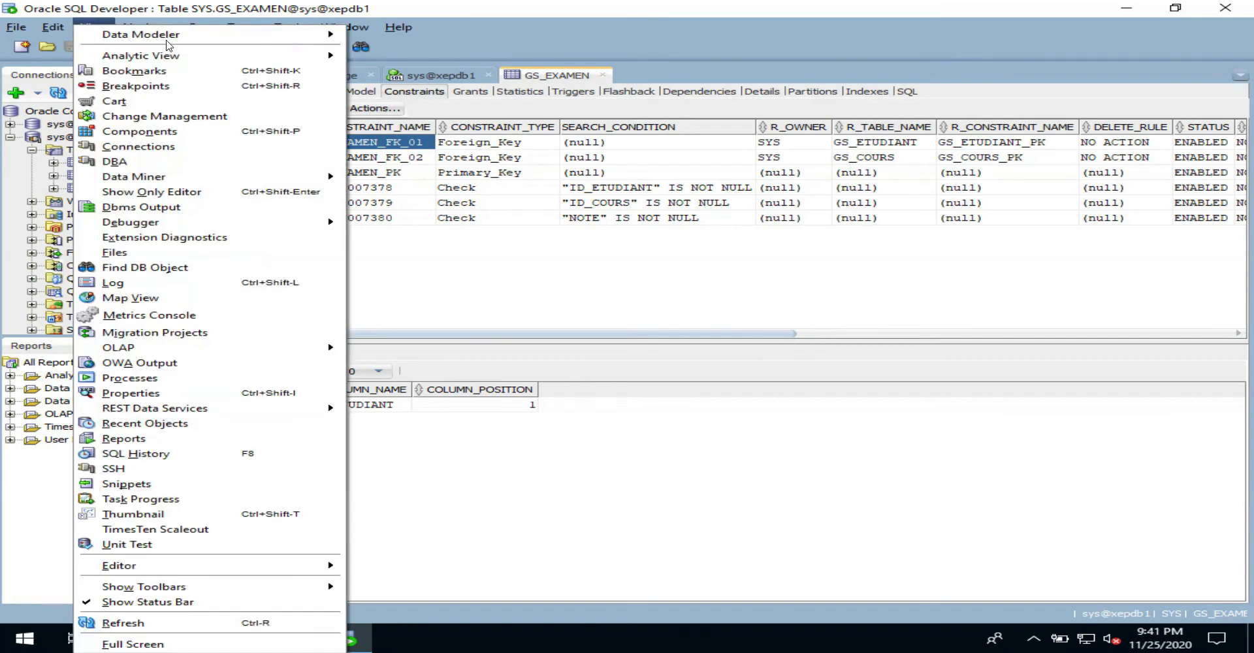
mouse_move(333, 39)
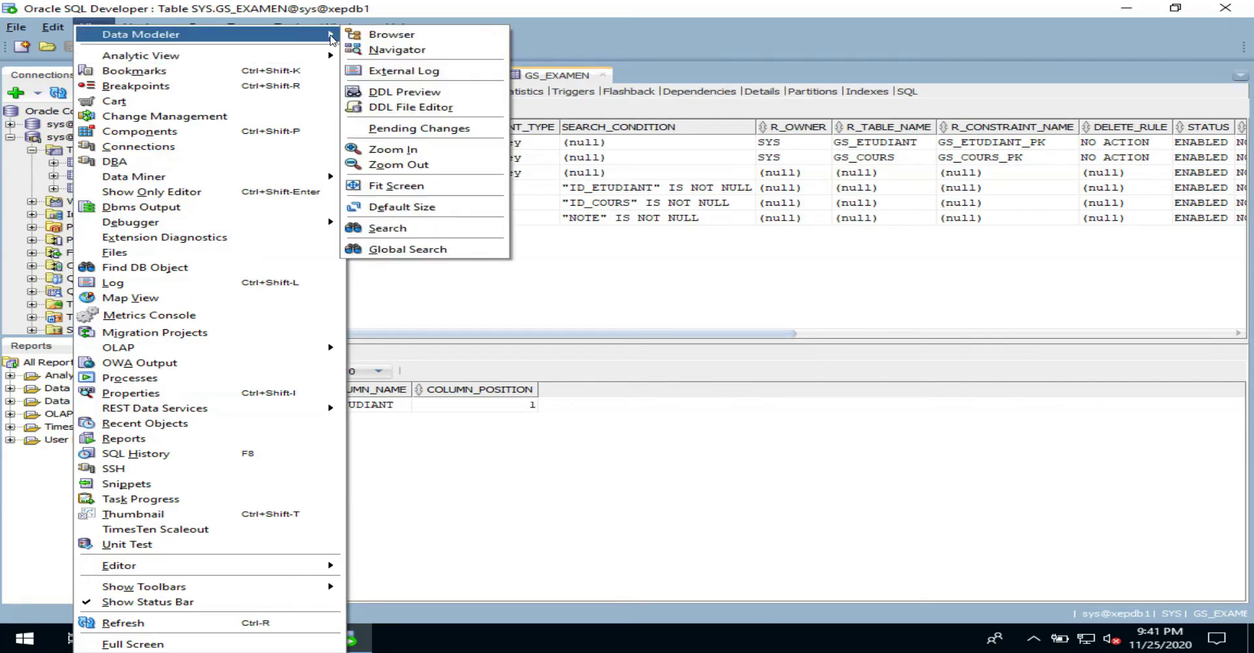
click(360, 36)
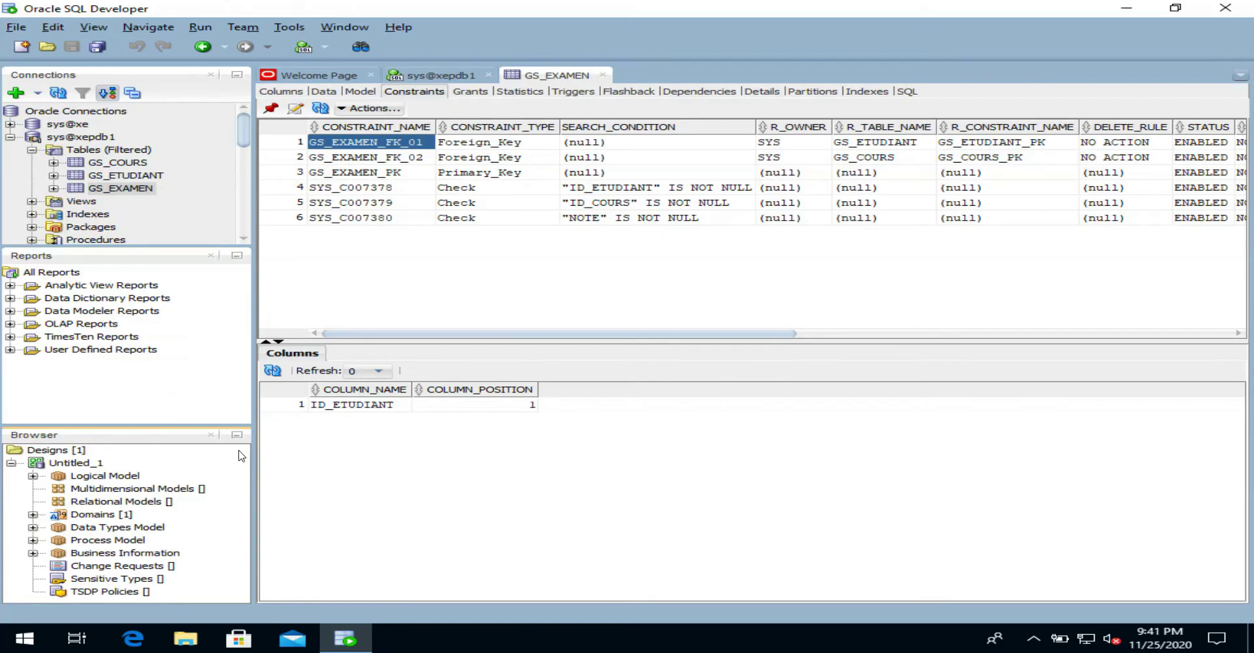
right_click(158, 503)
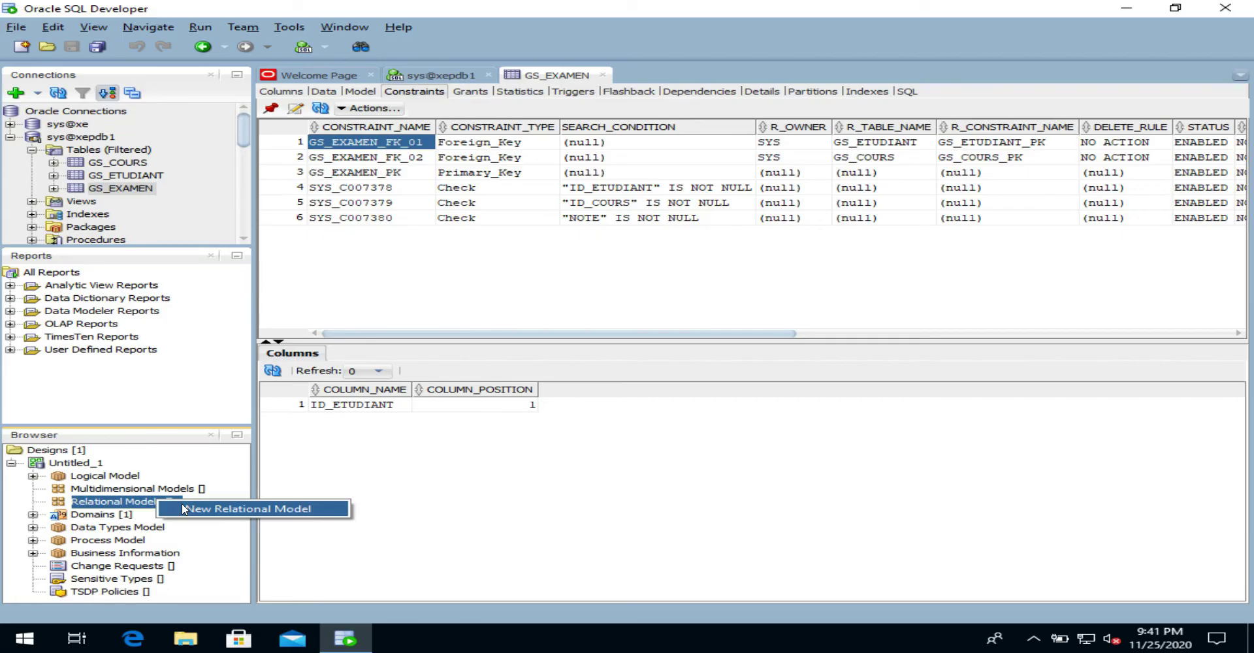
click(184, 510)
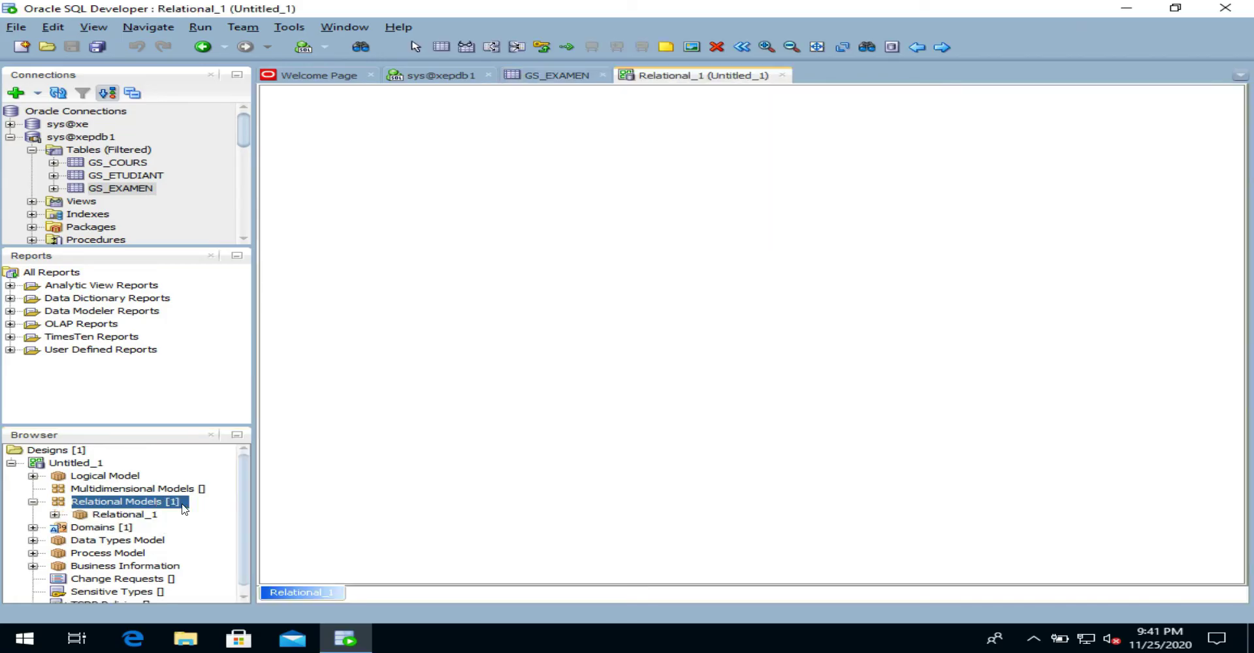
Rename the new relational model as ERD in its properties.
right_click(138, 516)
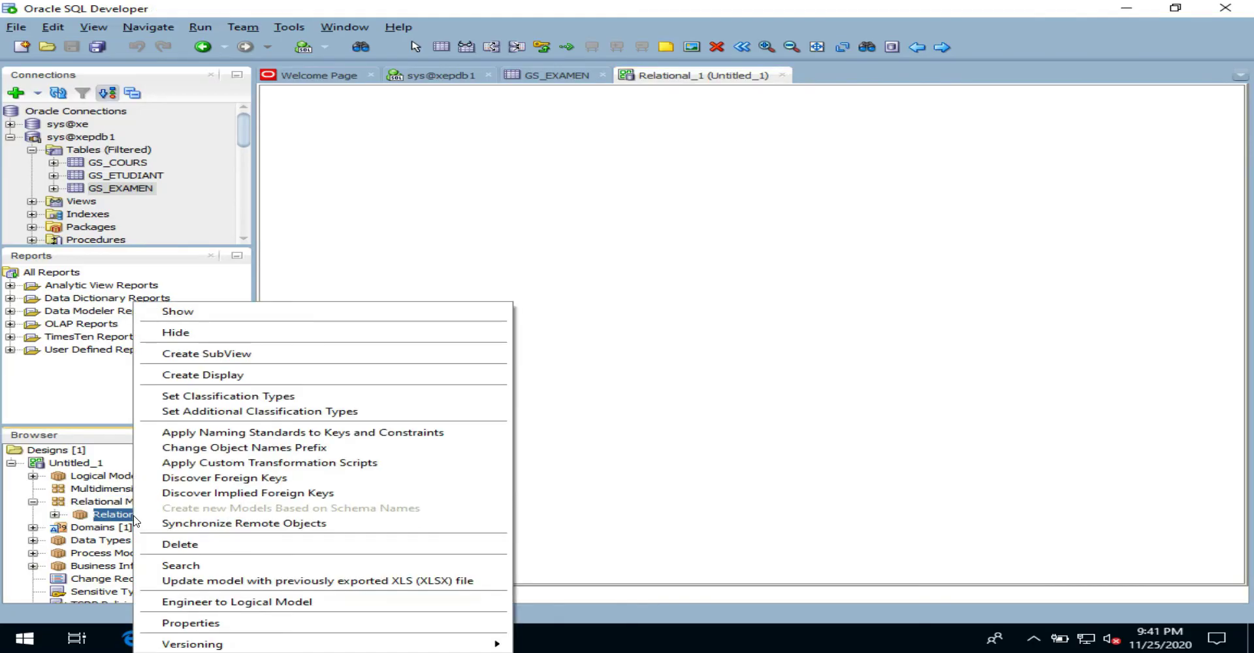
click(194, 622)
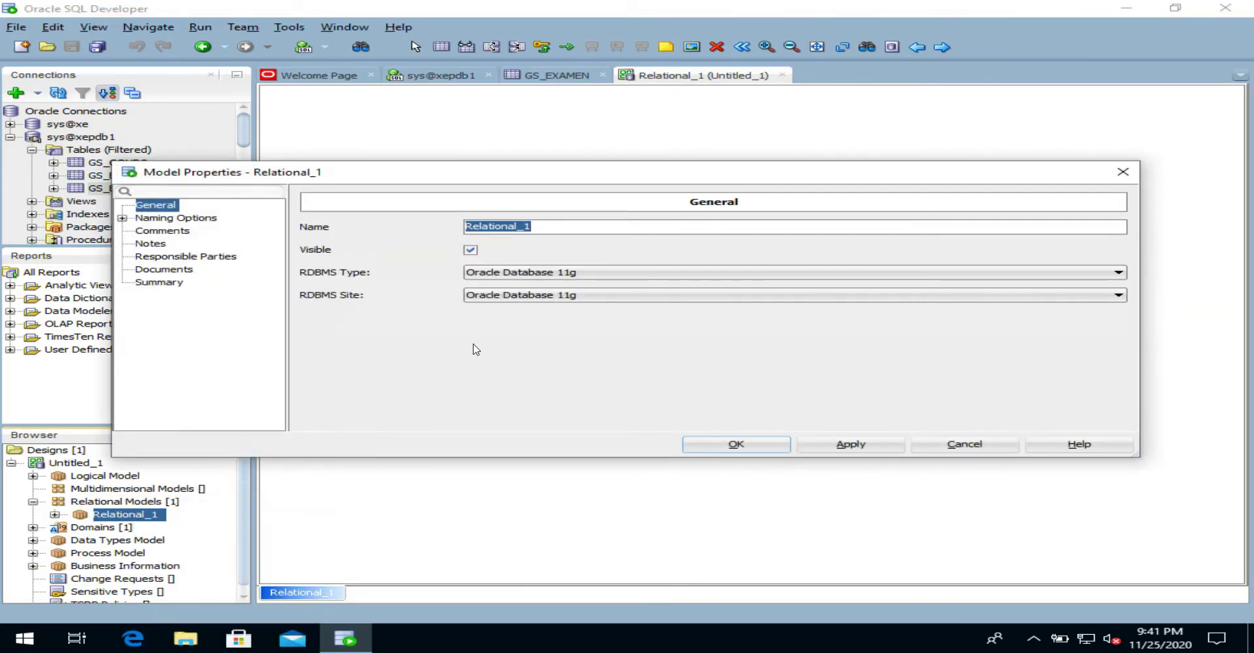
text(ERD)
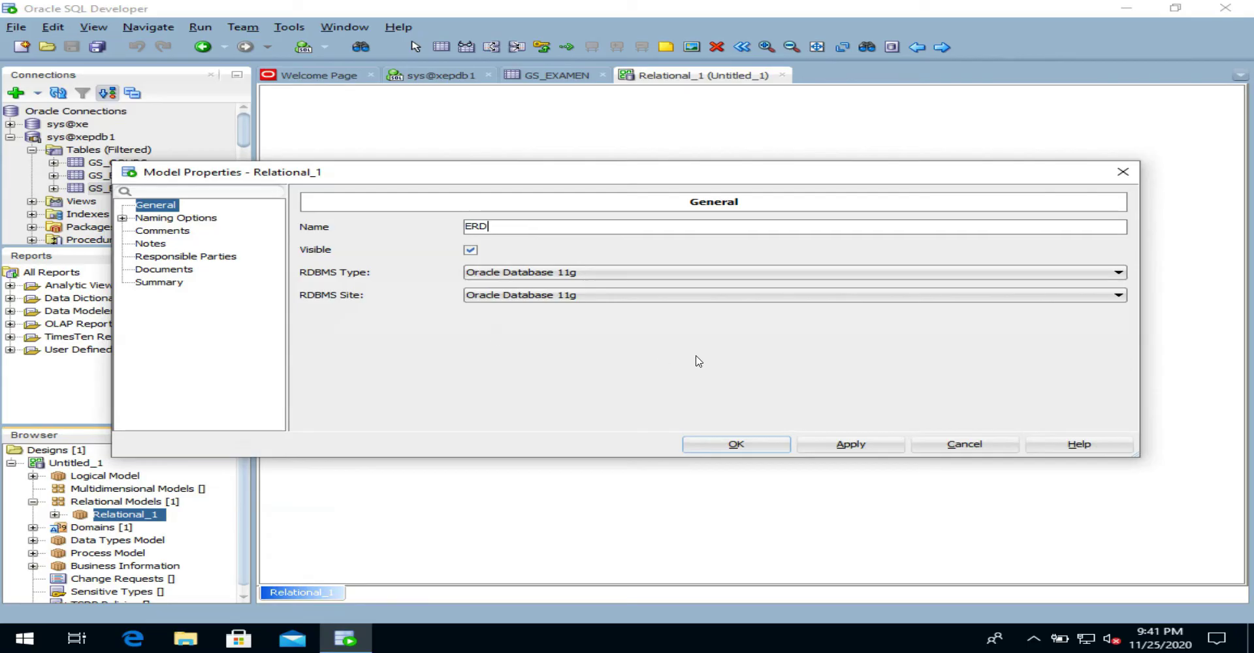
click(746, 444)
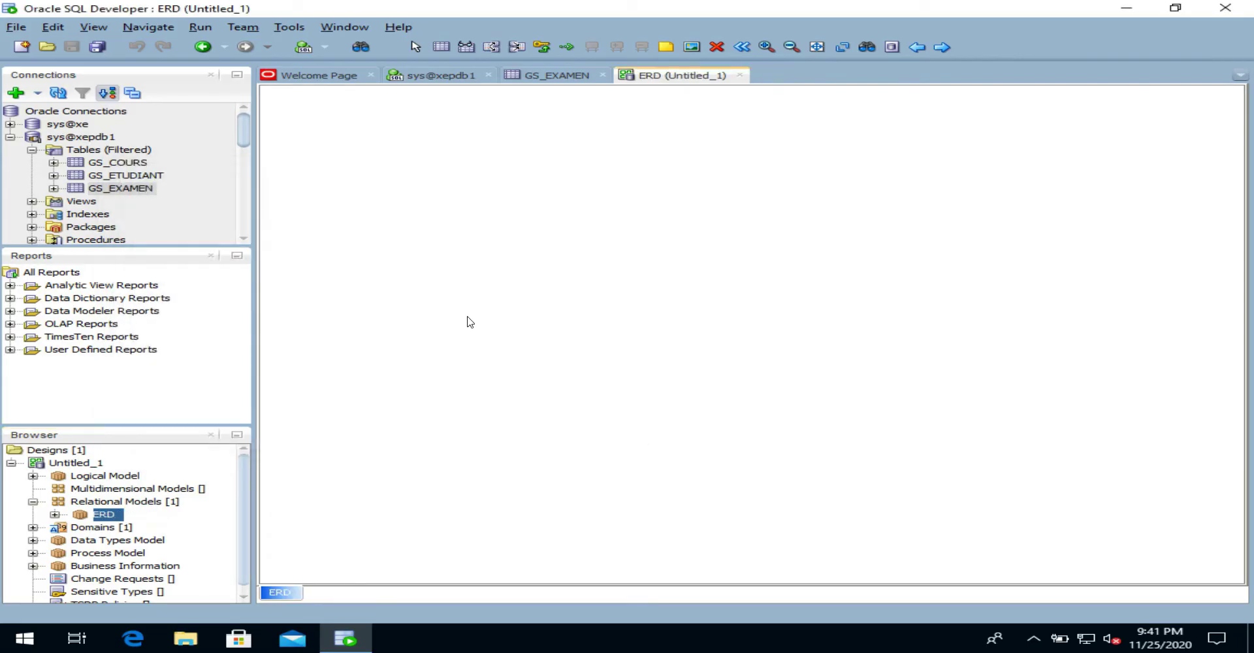
Add the GS_COURS, GS_ETUDIANT and GS_EXAMEN tables together to the ERD diagram.
click(134, 163)
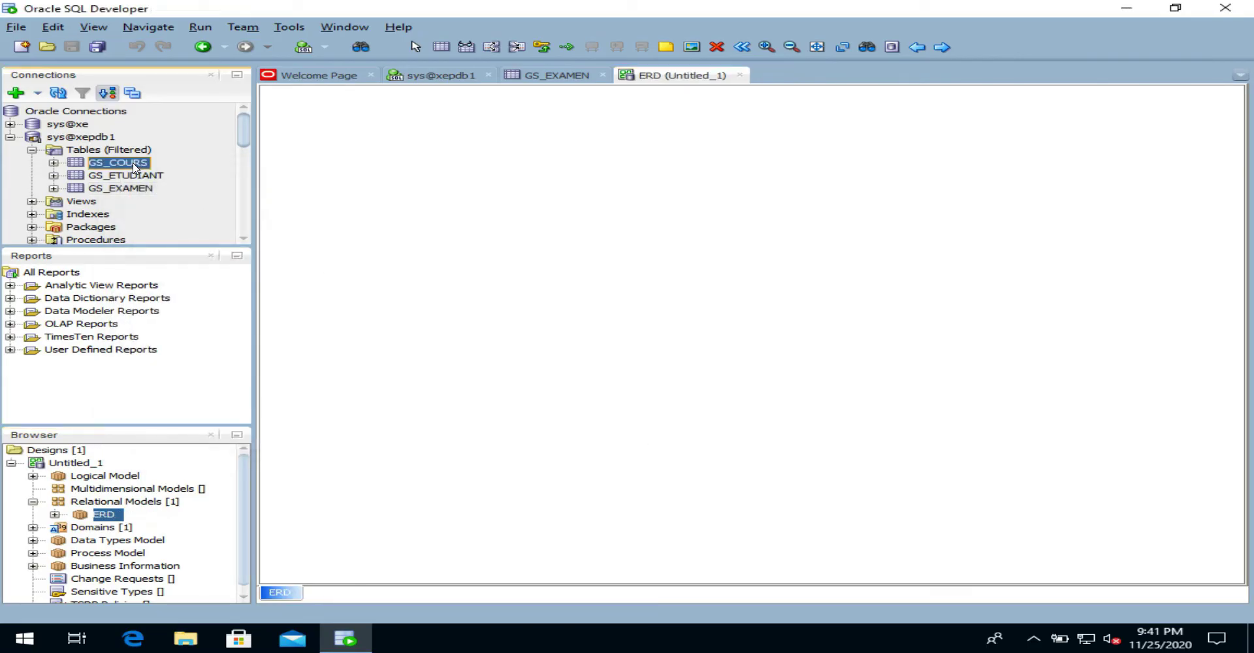
shift+click(134, 188)
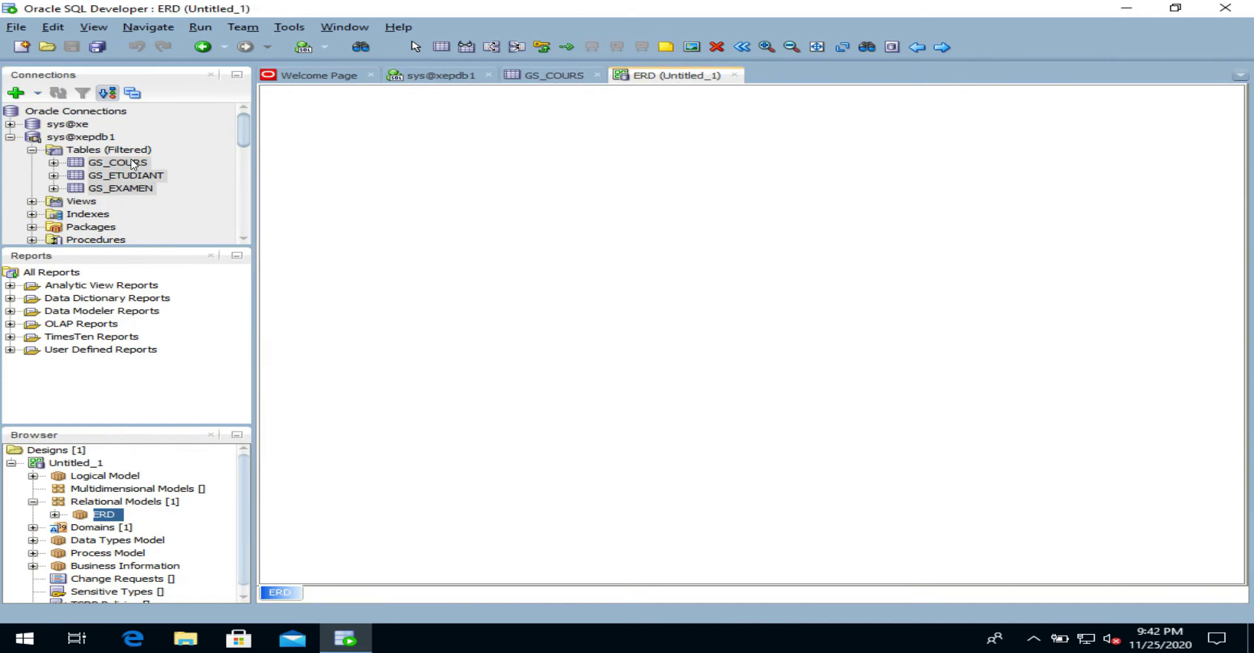
drag(133, 163, 353, 164)
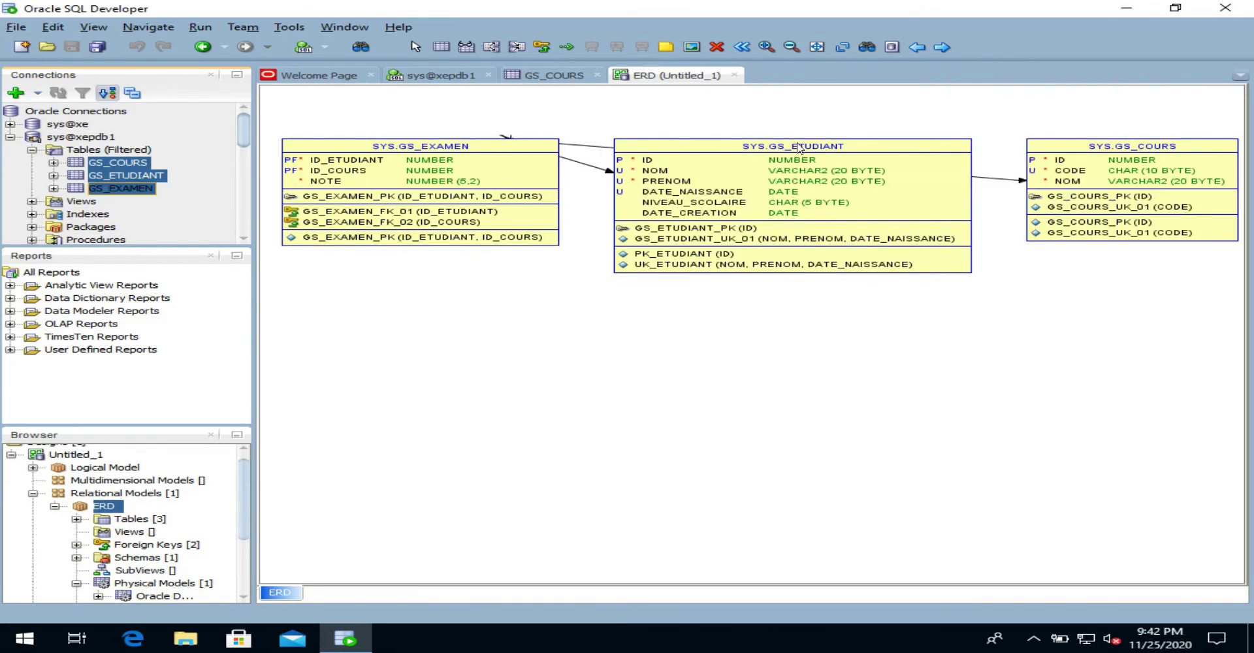
Arrange the diagram with GS_EXAMEN below the other two tables, and shift all three tables toward the centre of the canvas.
drag(516, 147, 1115, 367)
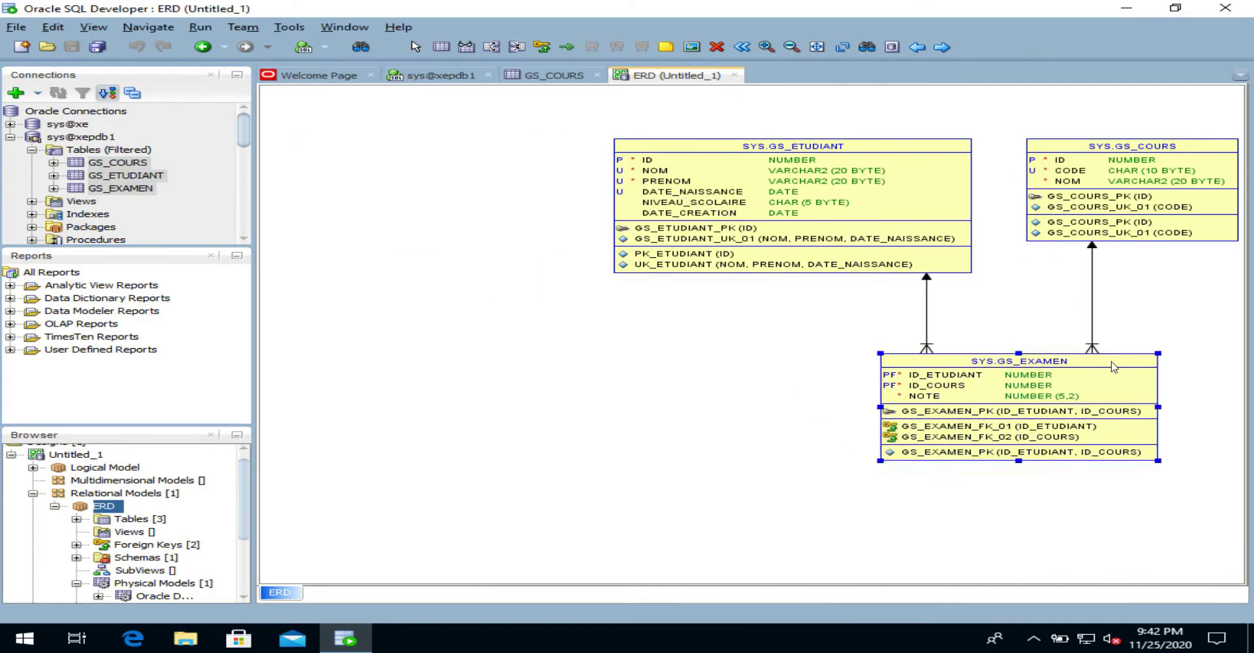
key(ctrl+a)
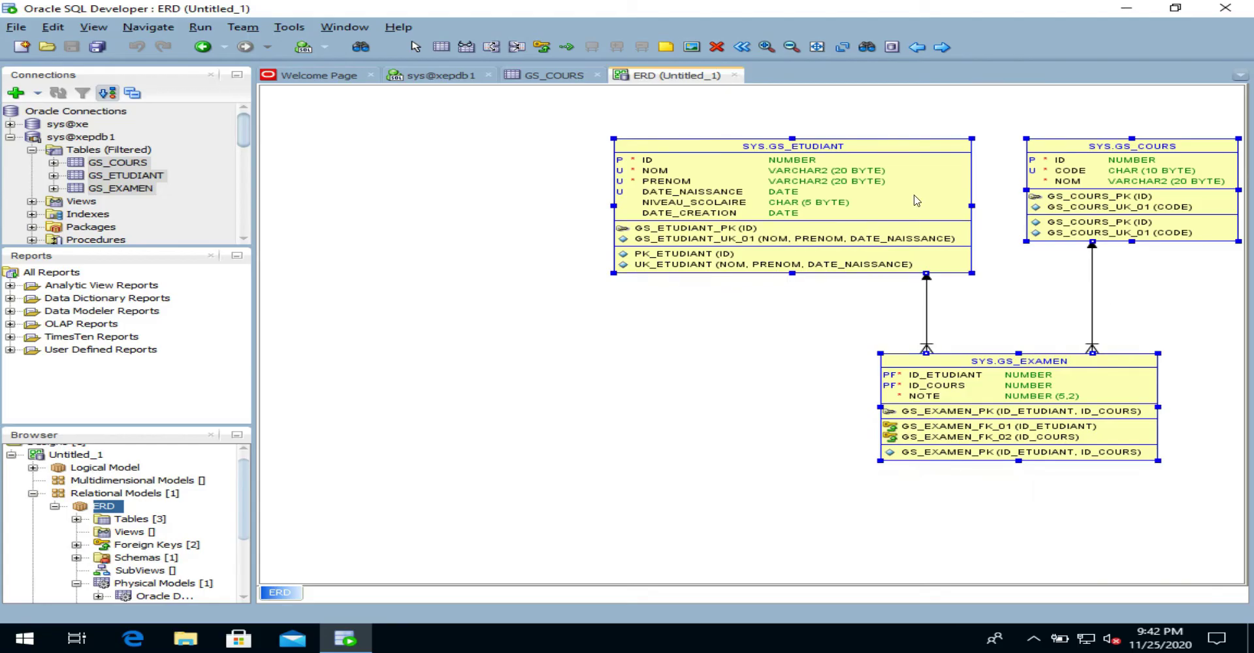
drag(916, 201, 632, 188)
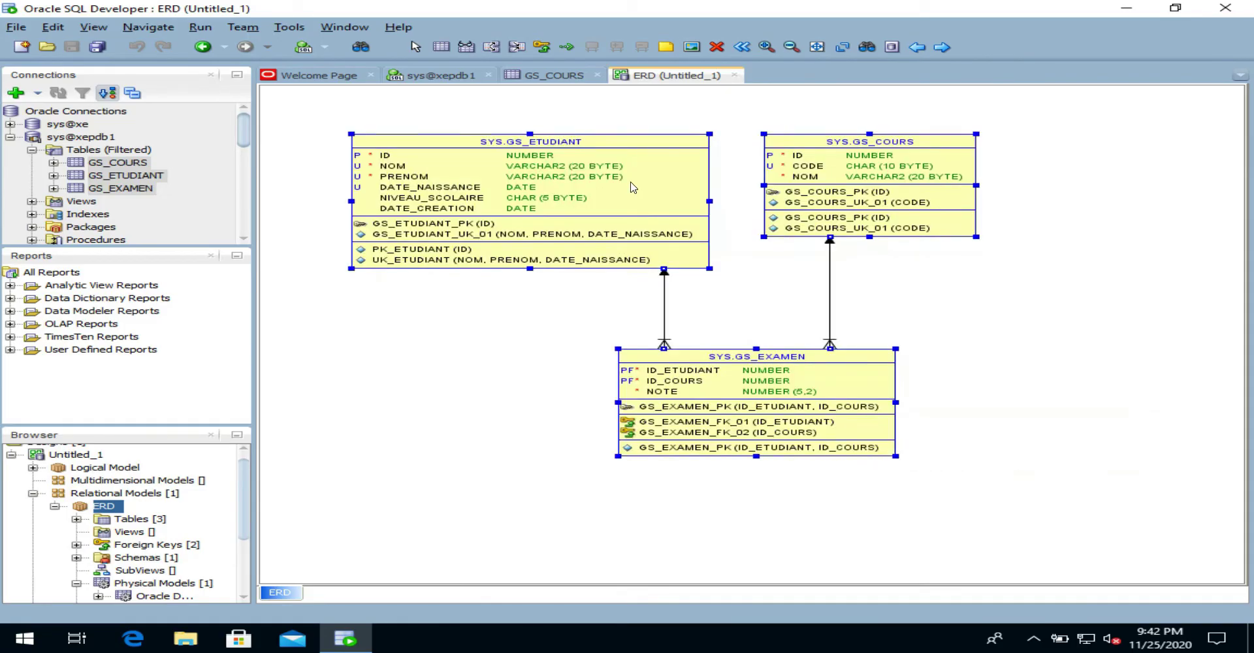
click(769, 300)
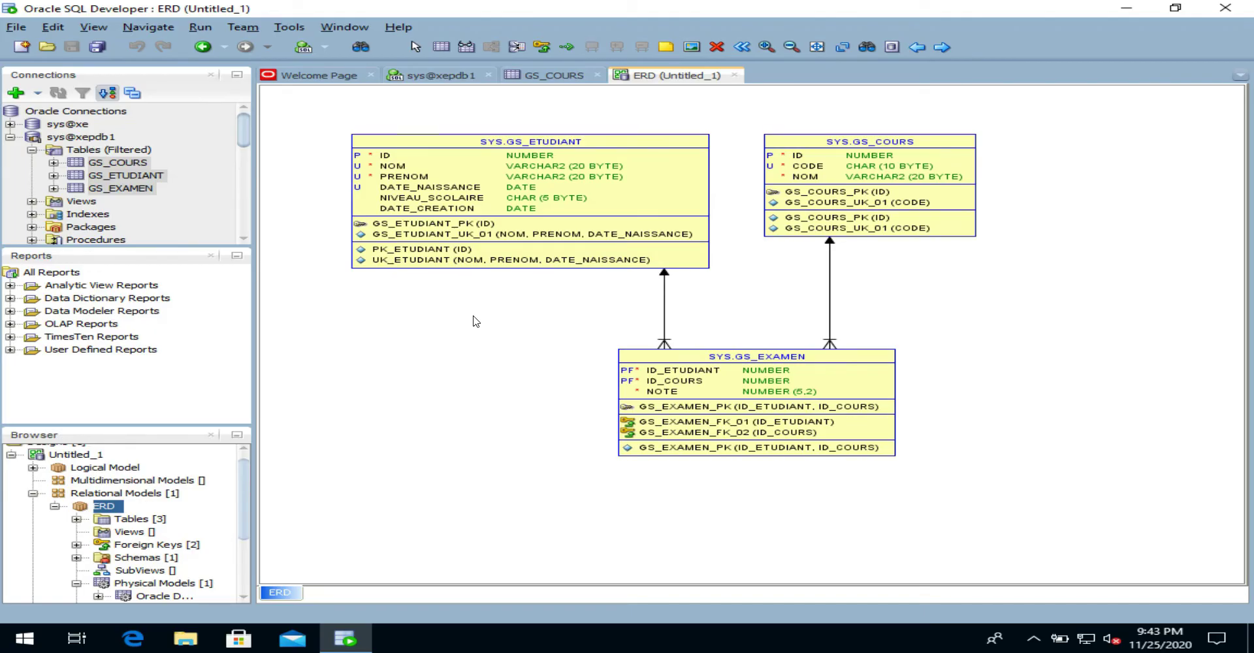
Inspect the properties and associated columns of the foreign key linking GS_EXAMEN to GS_ETUDIANT, and close them without changes.
click(555, 252)
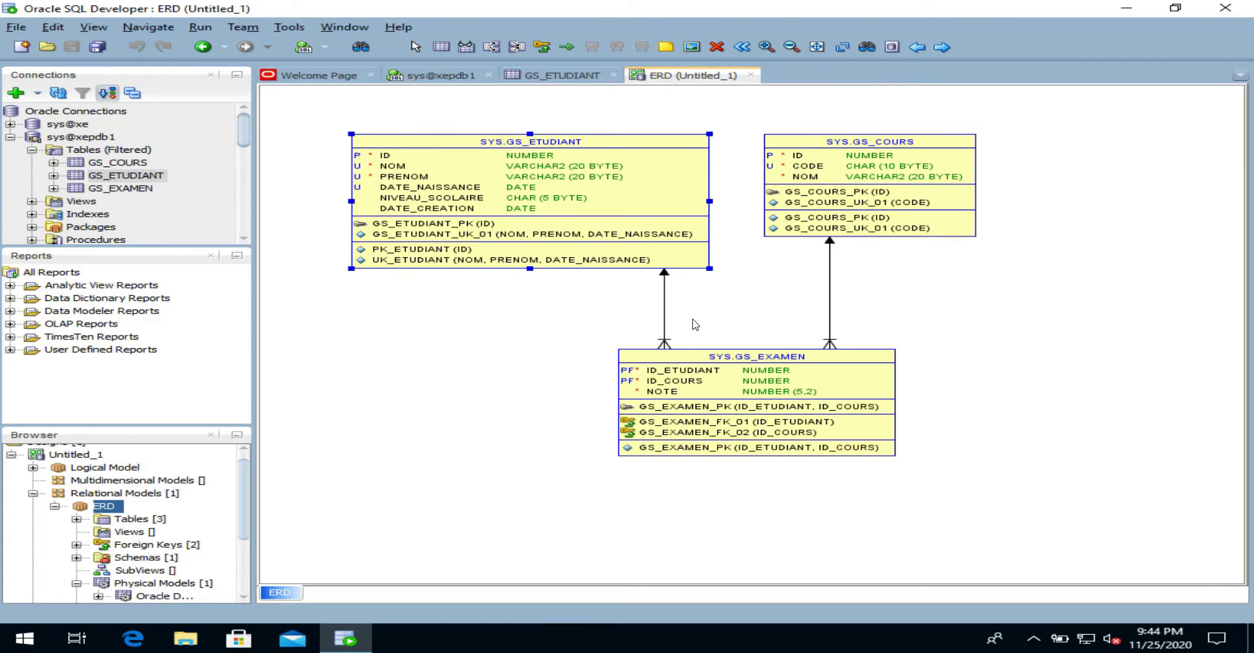
click(664, 318)
double_click(665, 318)
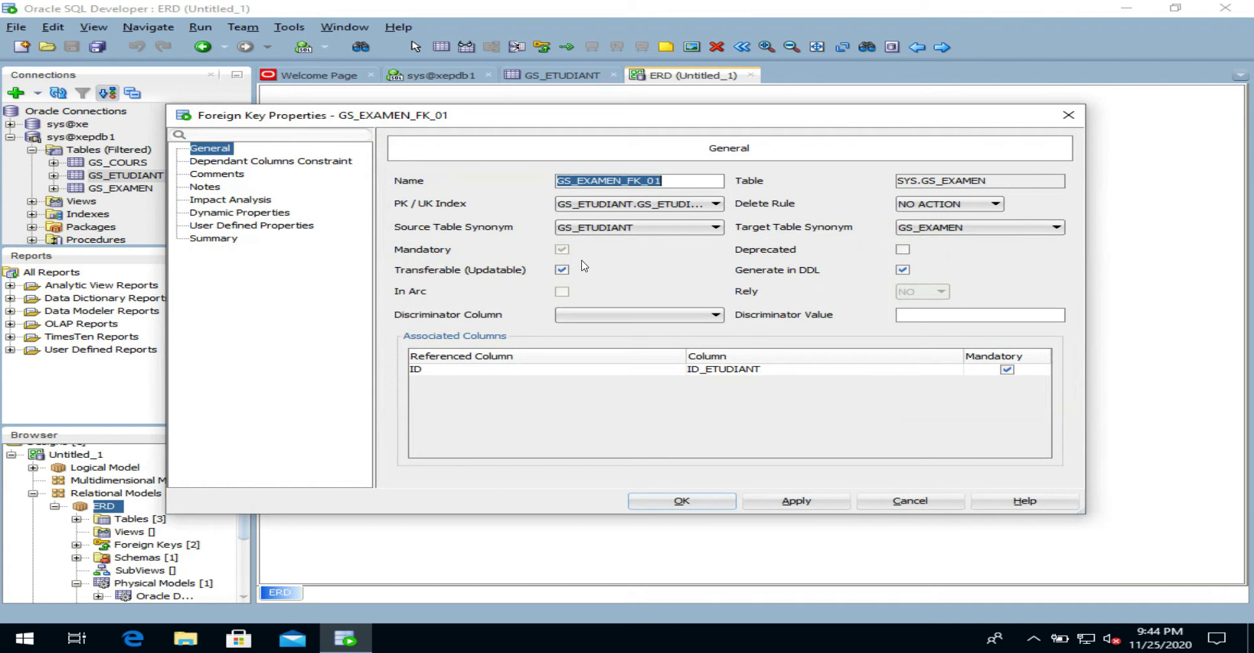
click(630, 369)
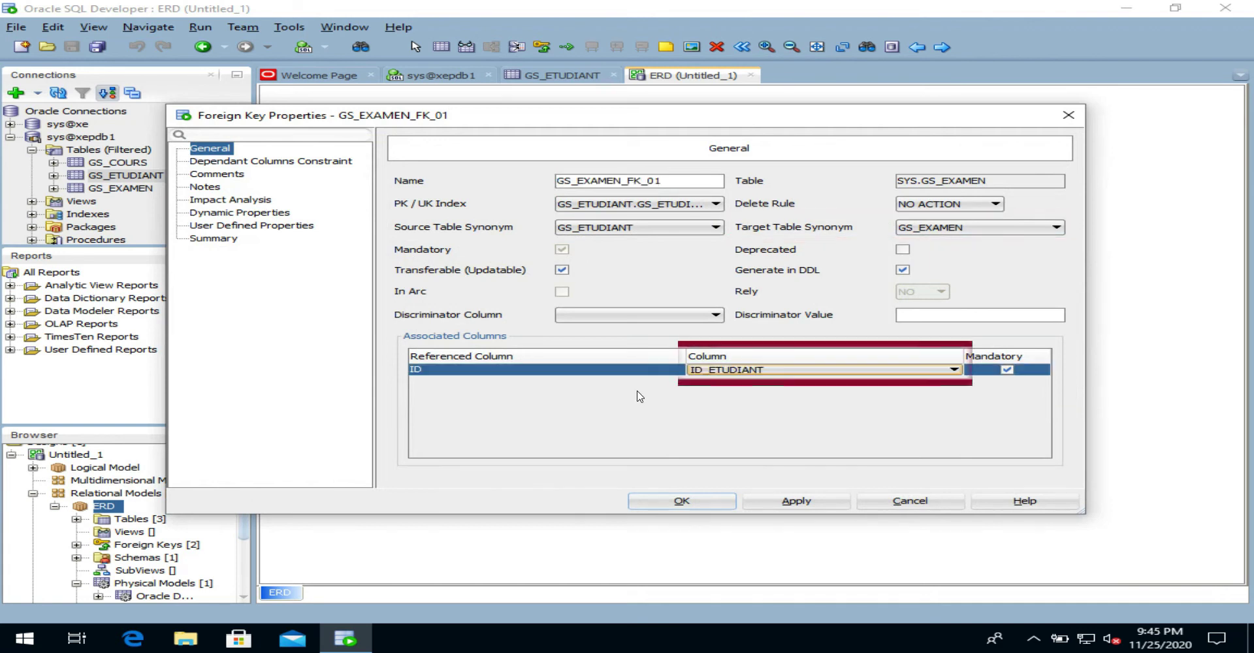
click(881, 506)
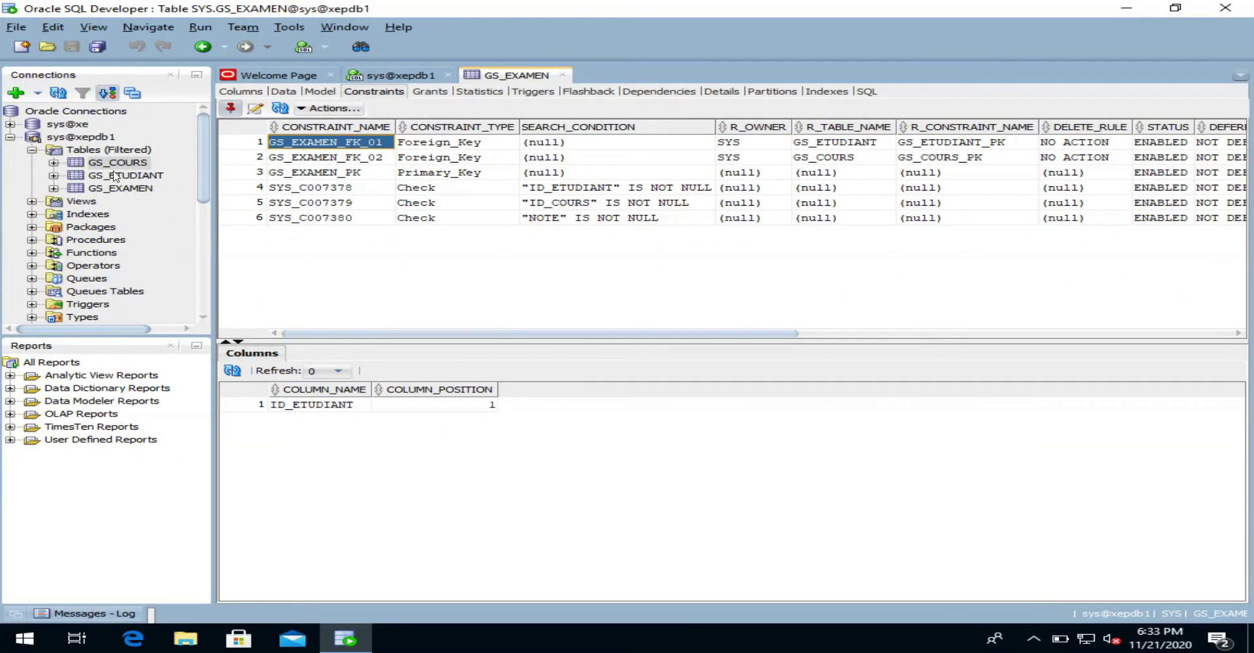
Keep the GS_EXAMEN view frozen and open GS_ETUDIANT in a separate pane beside it.
click(230, 109)
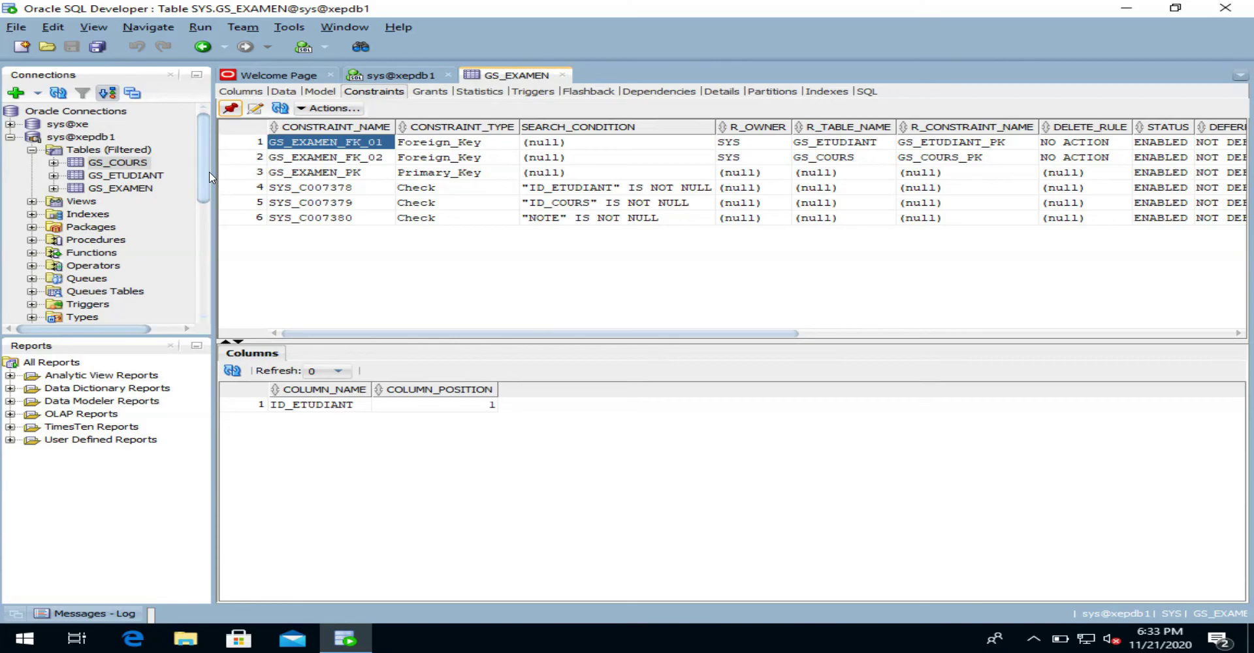
click(233, 109)
click(72, 175)
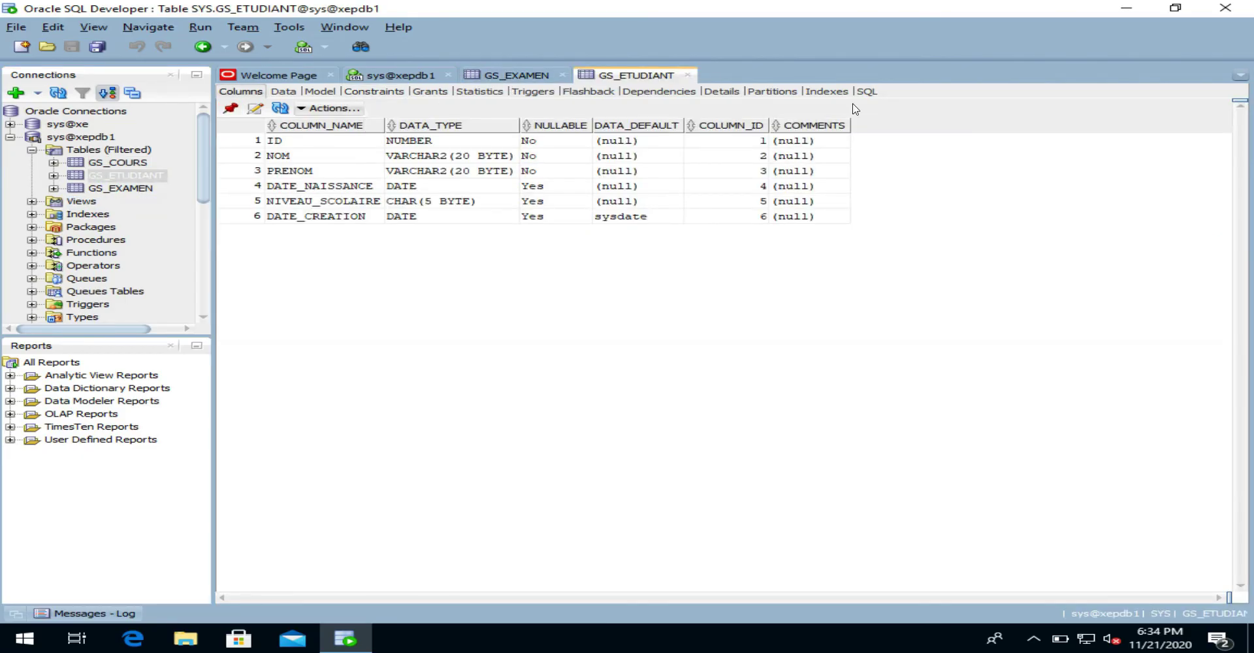
drag(627, 75, 1200, 164)
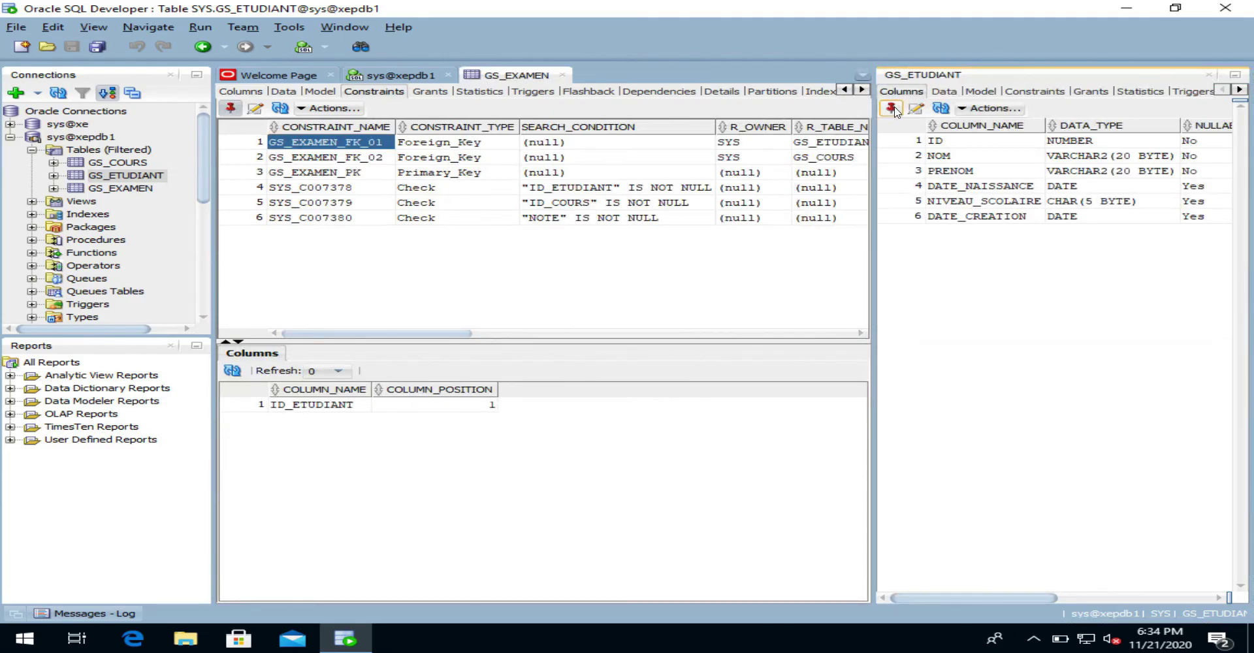
Dock GS_COURS in its own pane above GS_ETUDIANT, with its data rows shown and its view frozen.
click(123, 164)
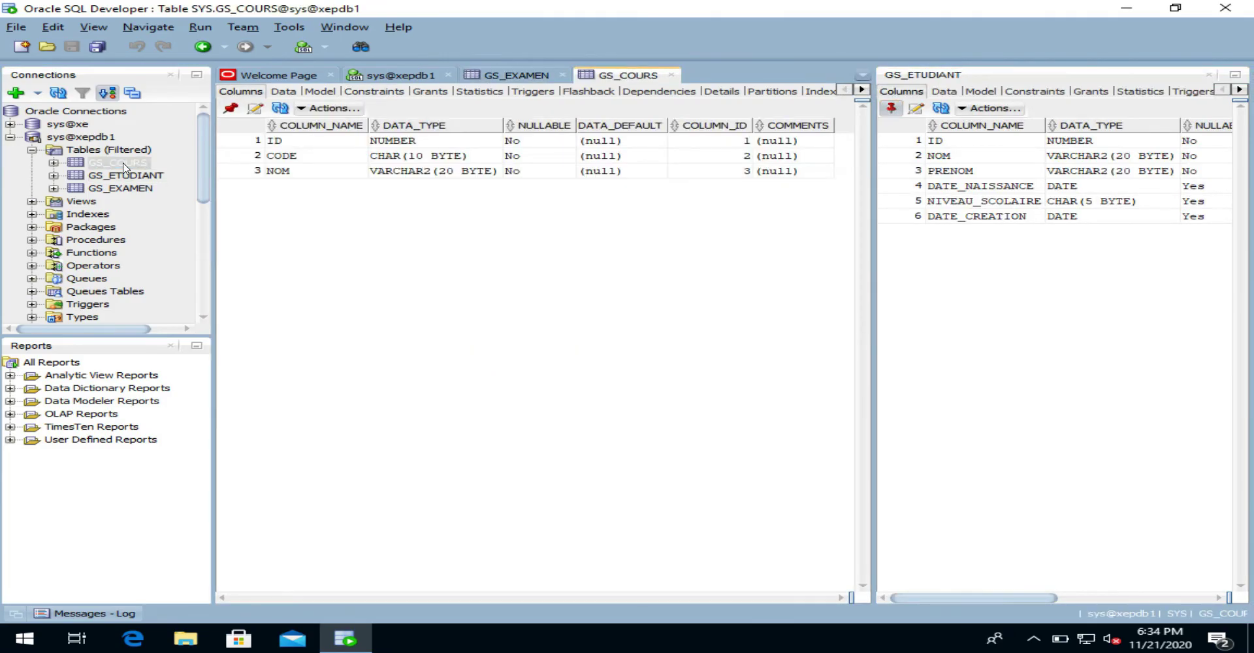
drag(624, 77, 1070, 107)
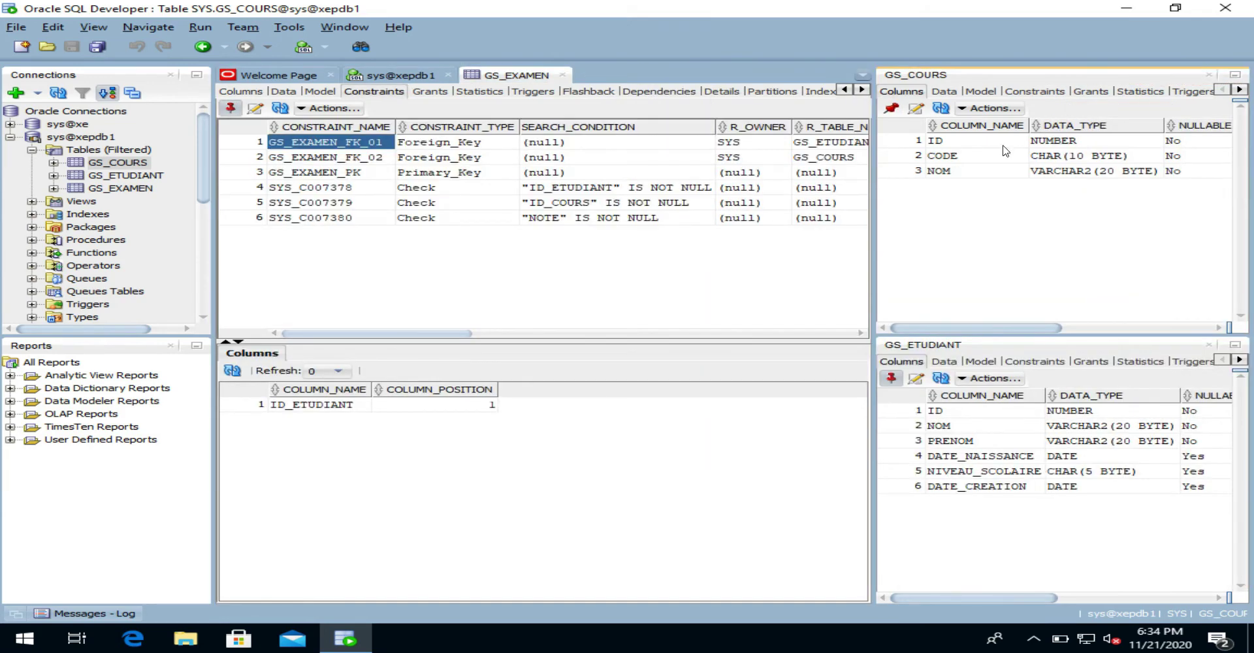
click(944, 91)
click(892, 109)
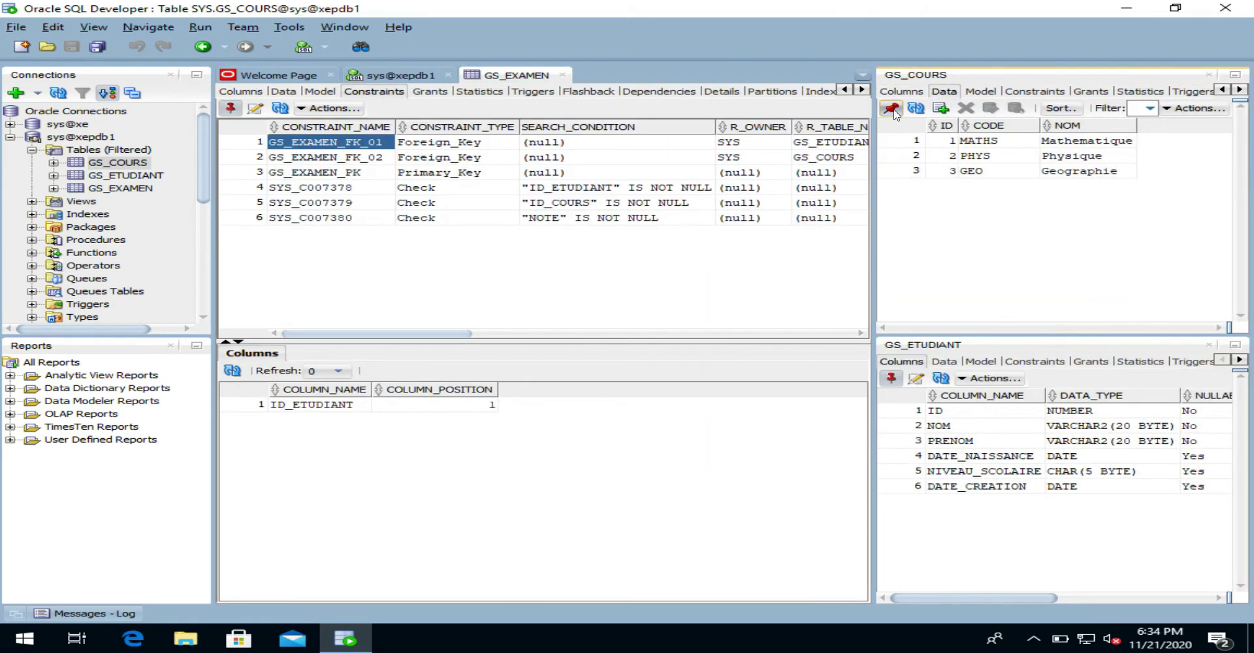
Show the data rows of GS_ETUDIANT, and insert and commit a GS_EXAMEN row with ID_ETUDIANT 1, ID_COURS 3 and NOTE 95.75.
click(945, 367)
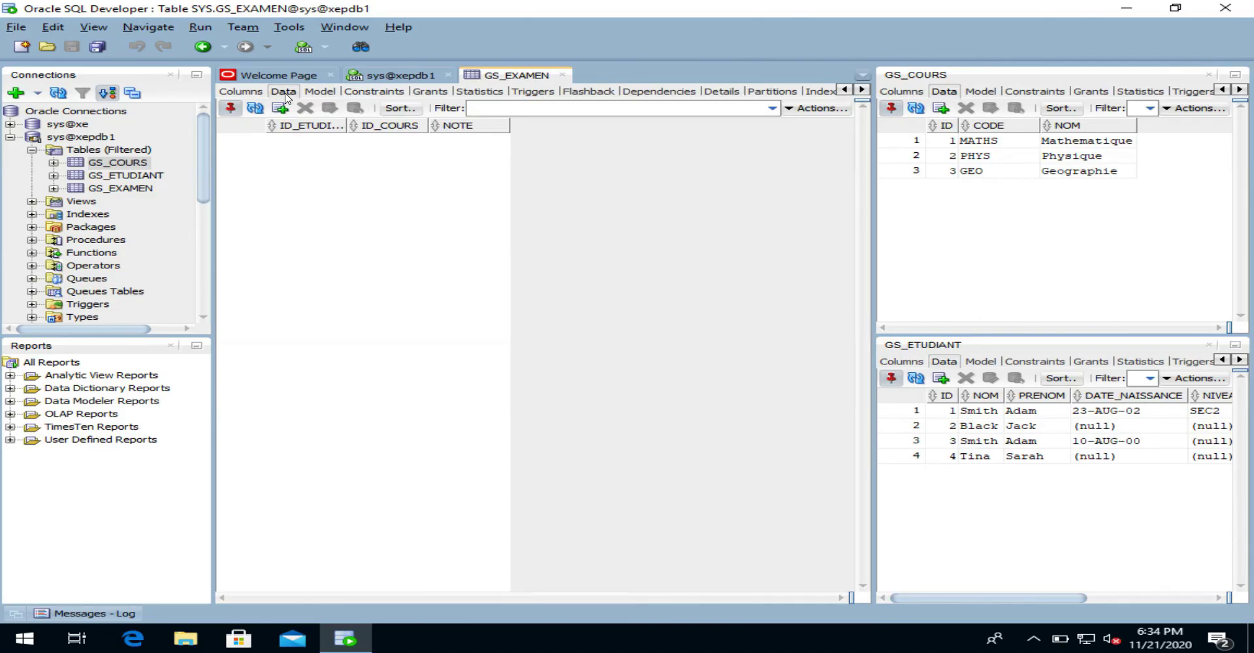
click(280, 108)
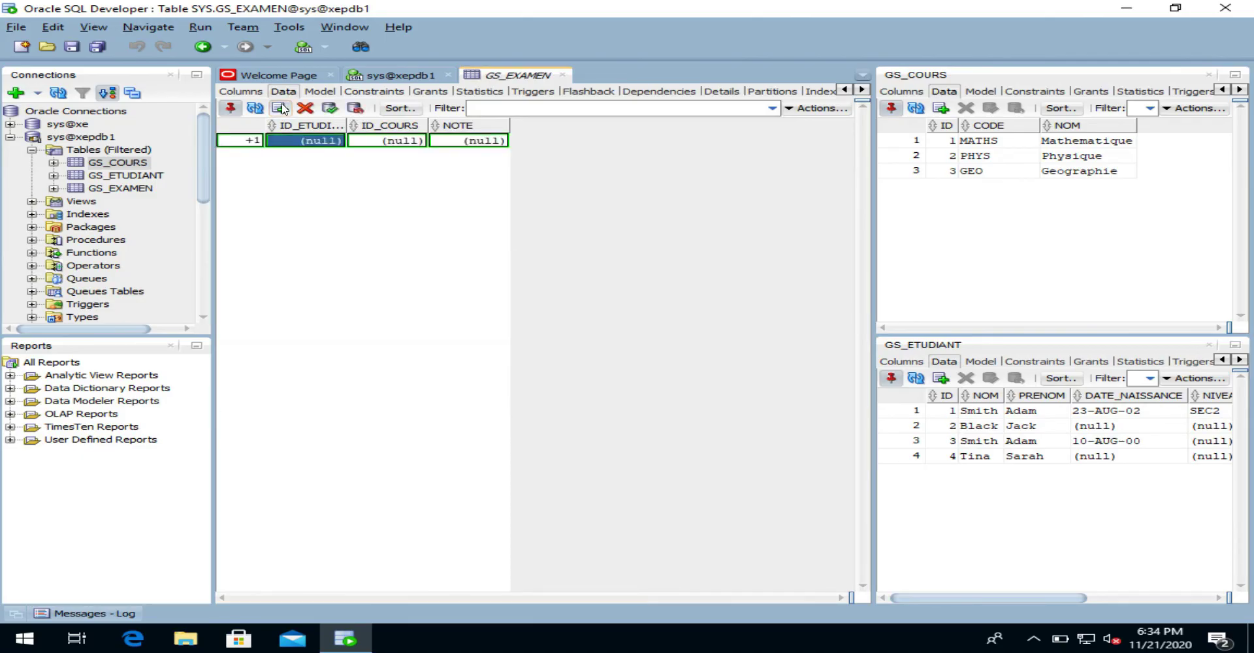
text(1)
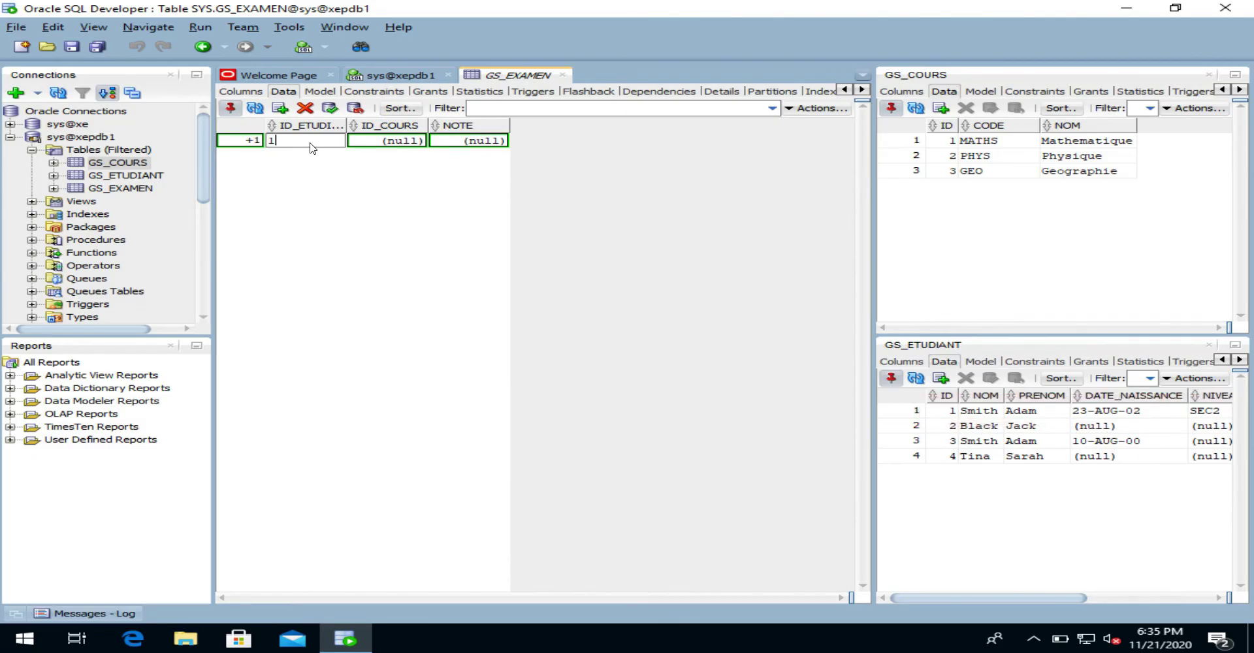
key(Tab)
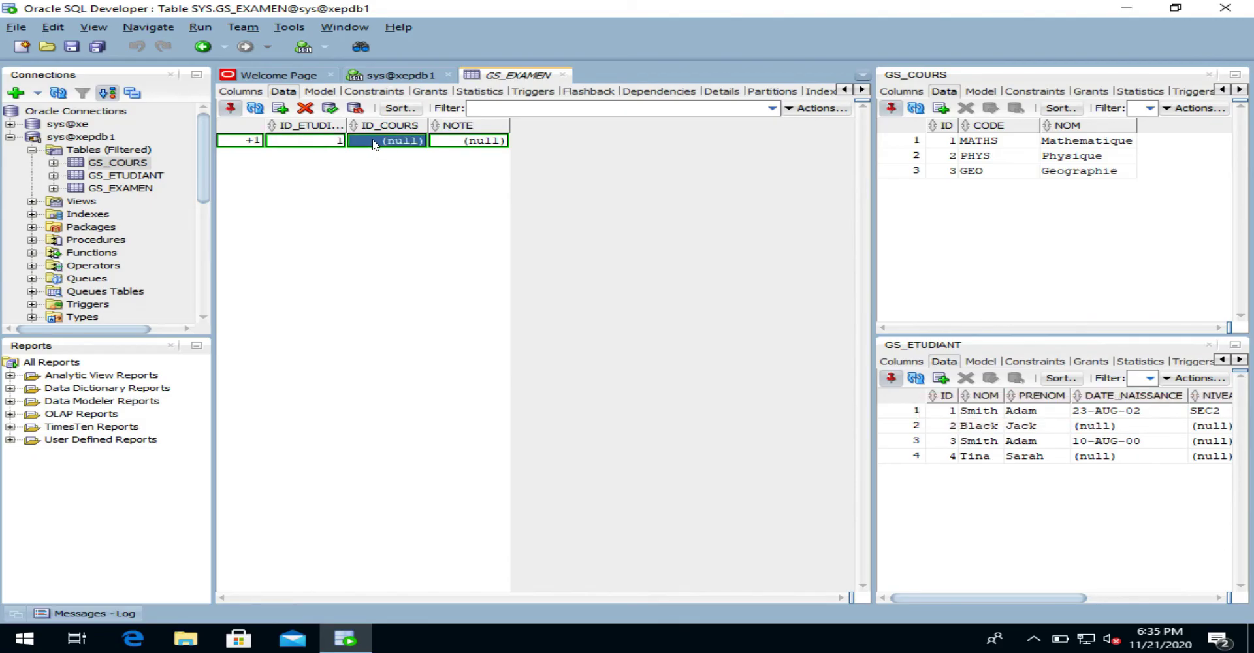
text(3)
key(Tab)
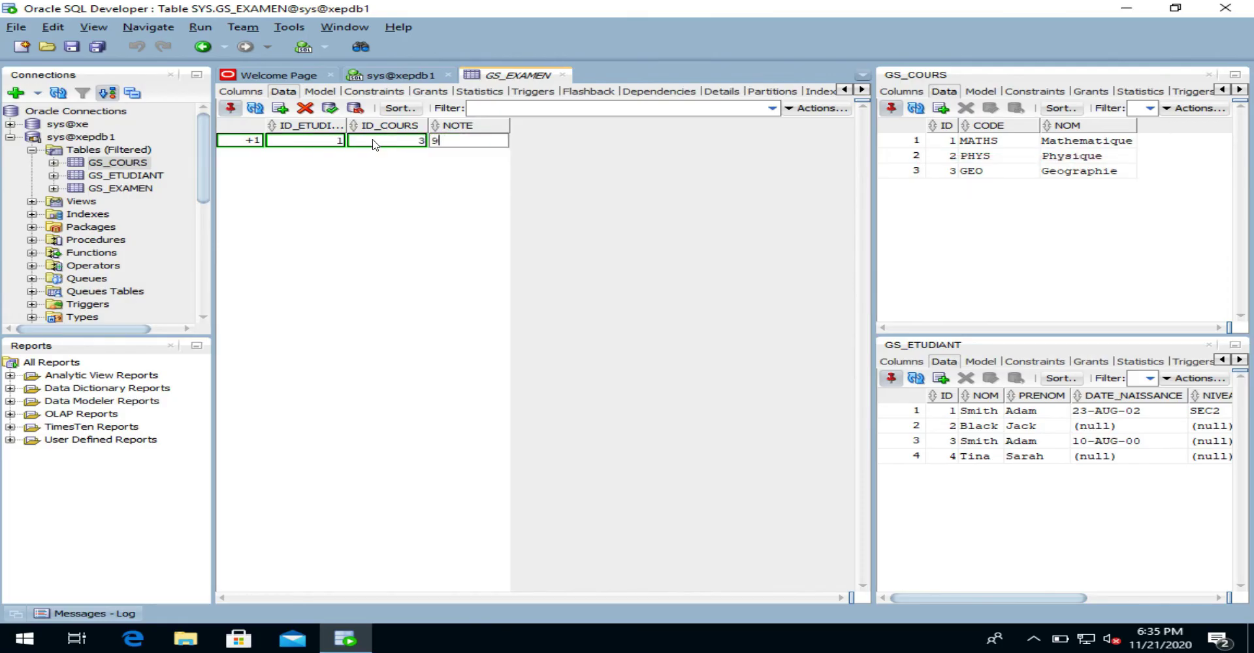
text(95.75)
click(329, 109)
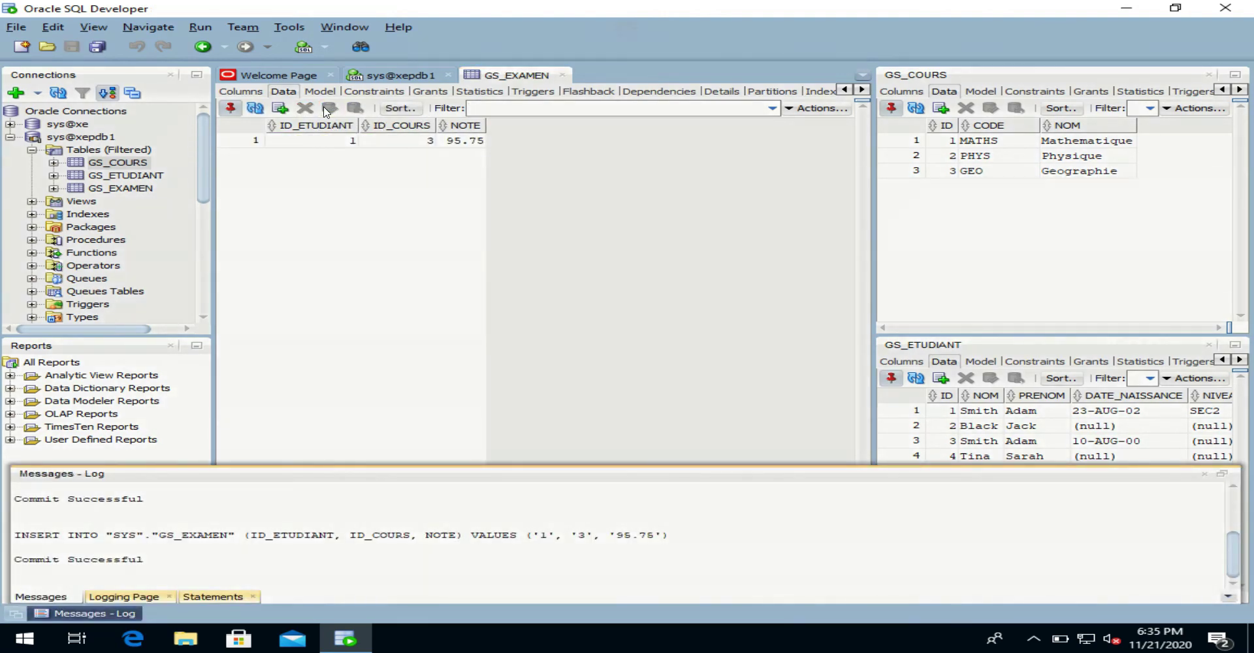
Insert and commit a second GS_EXAMEN row with ID_ETUDIANT 4, ID_COURS 1 and NOTE 78.
click(279, 110)
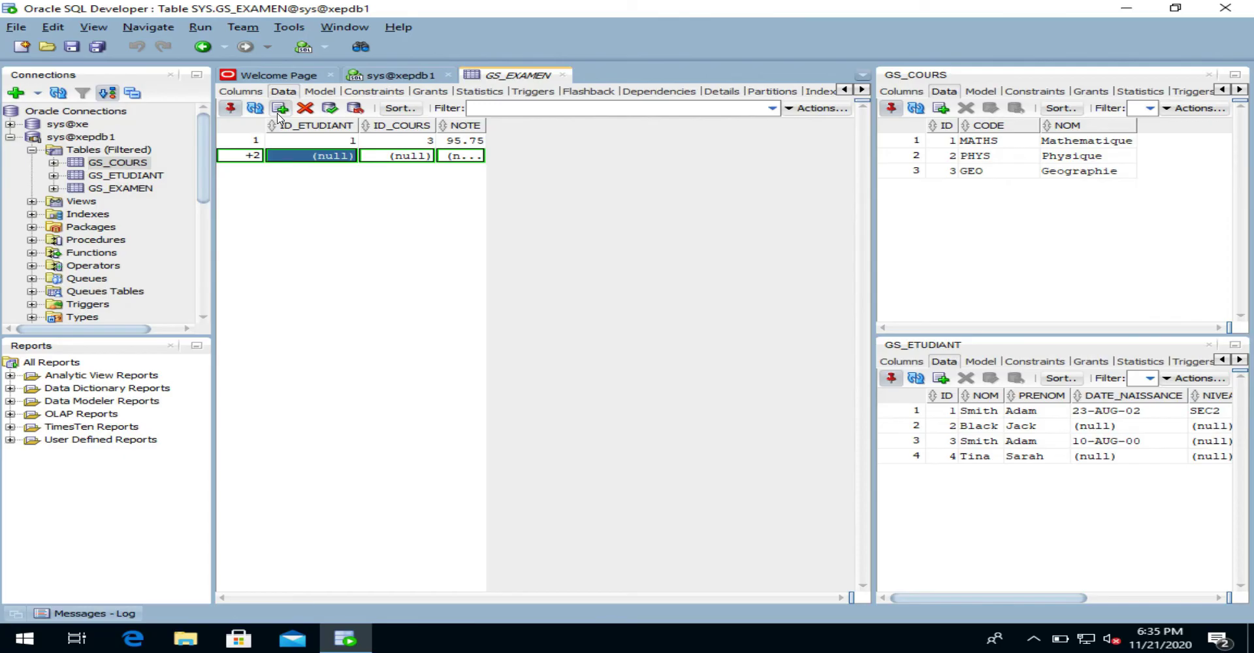
text(4)
key(Tab)
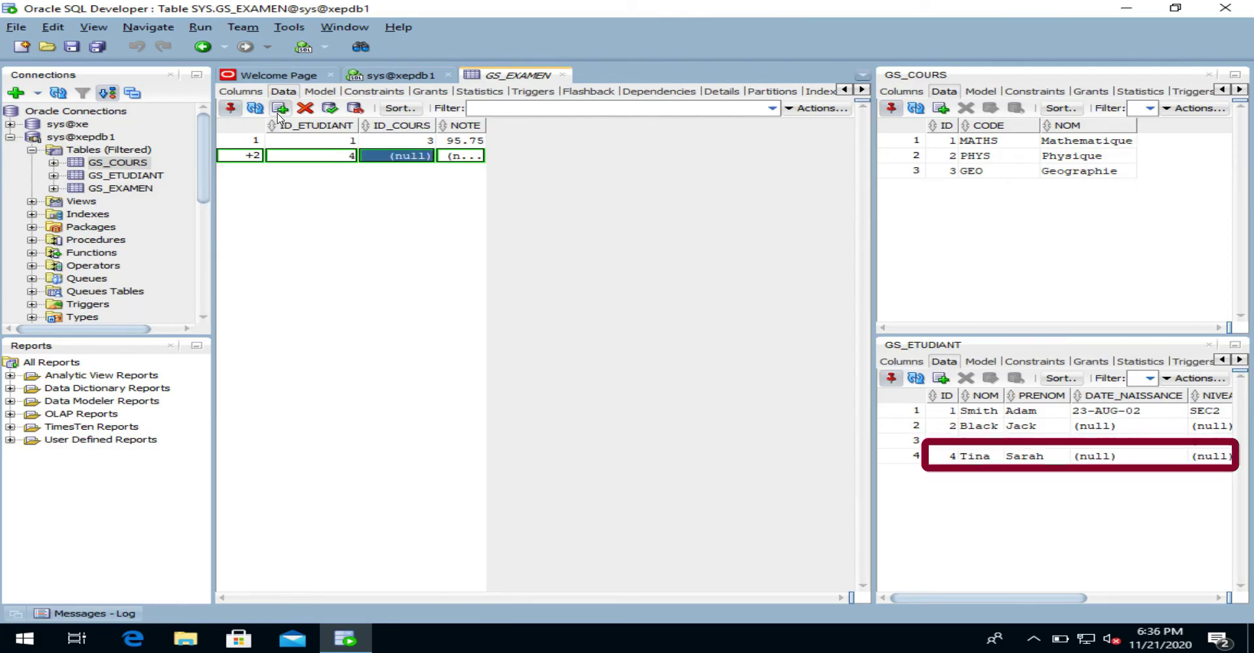
text(1)
key(Tab)
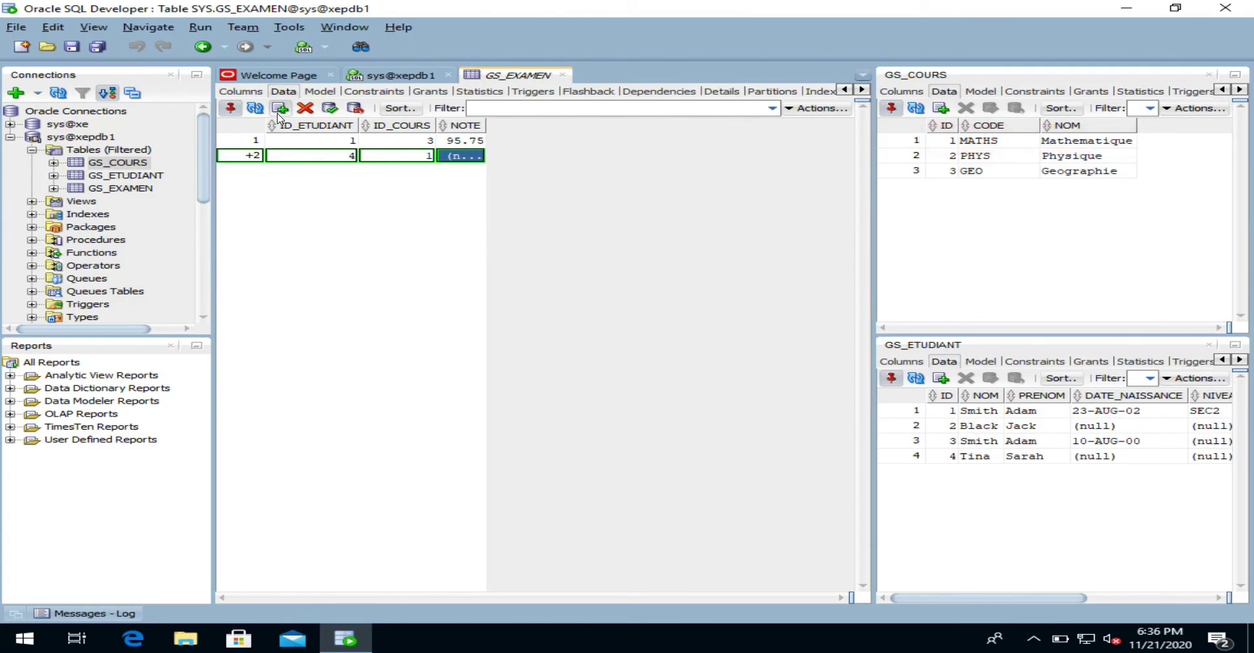
text(78)
click(322, 109)
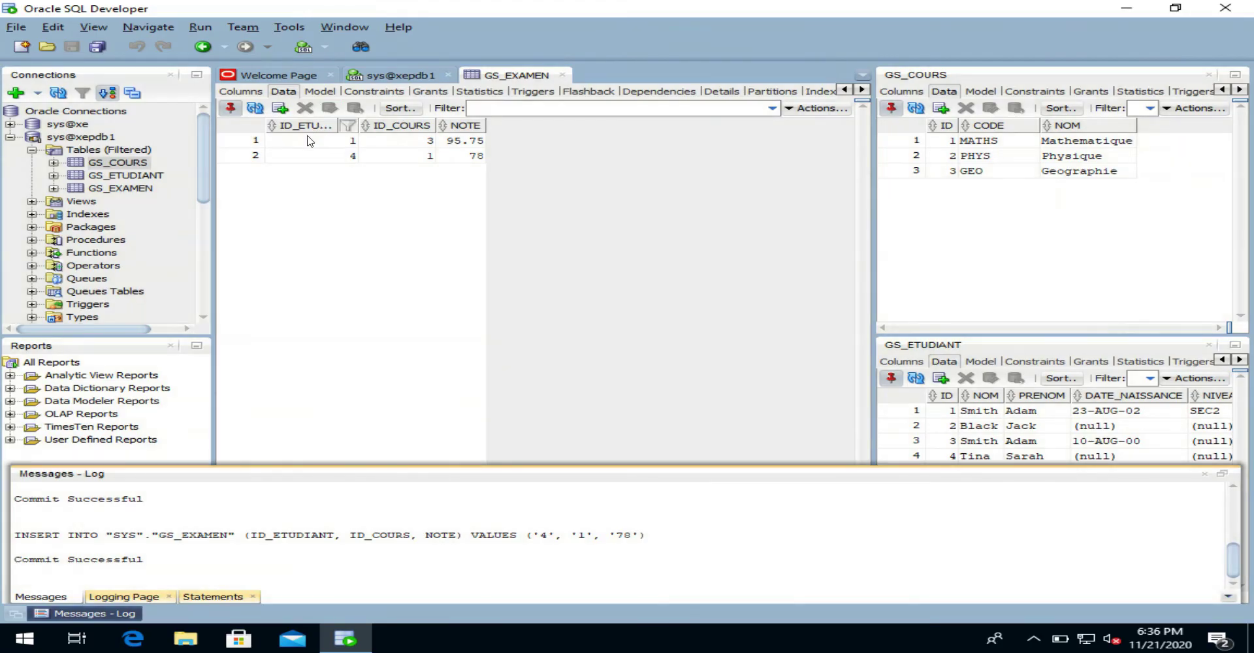
Add a third GS_EXAMEN row with ID_ETUDIANT 5, ID_COURS 2 and NOTE 100, and try to commit it.
click(281, 108)
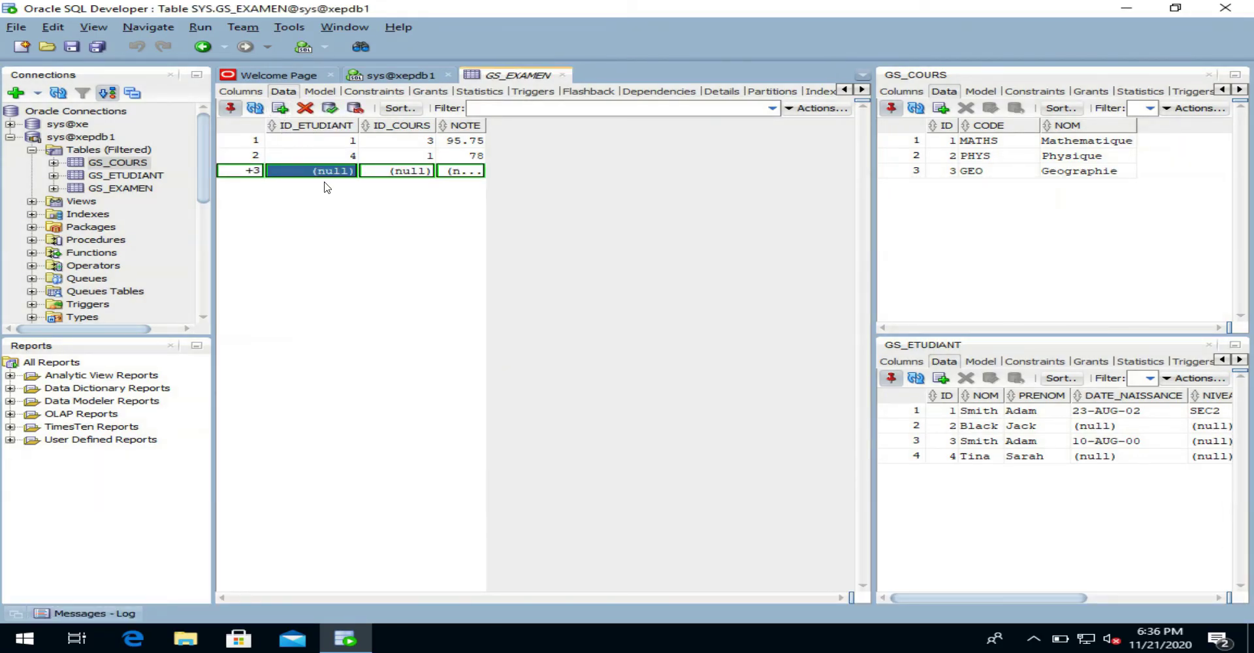
text(5)
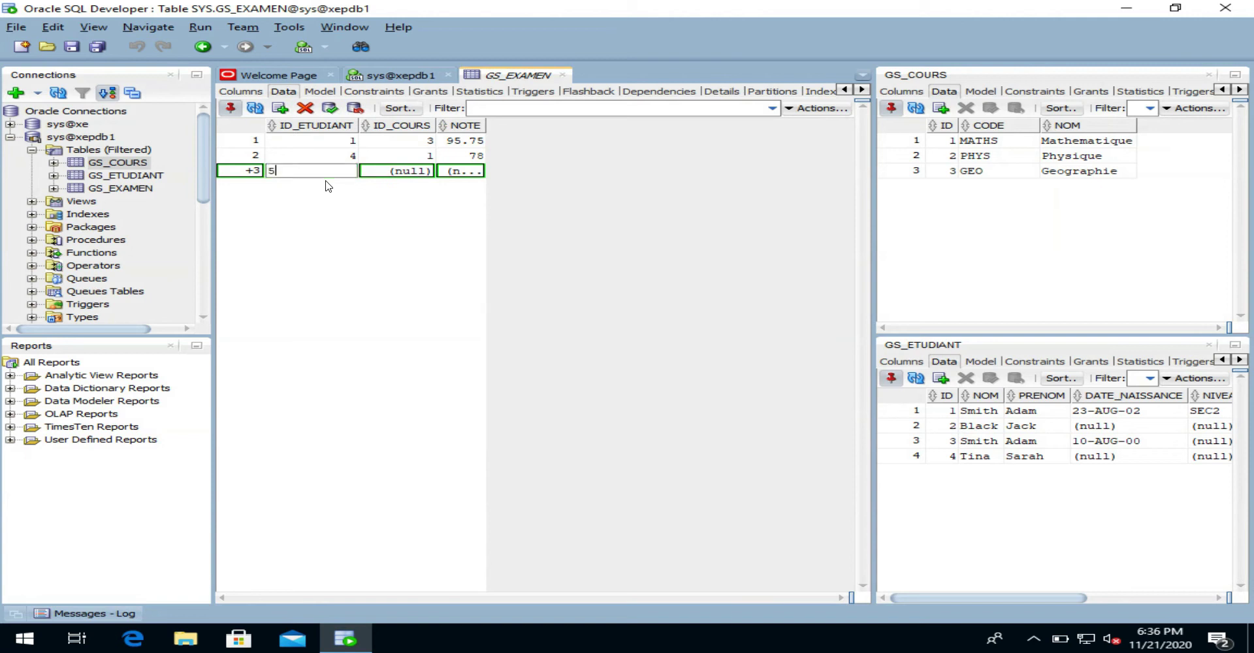
click(416, 168)
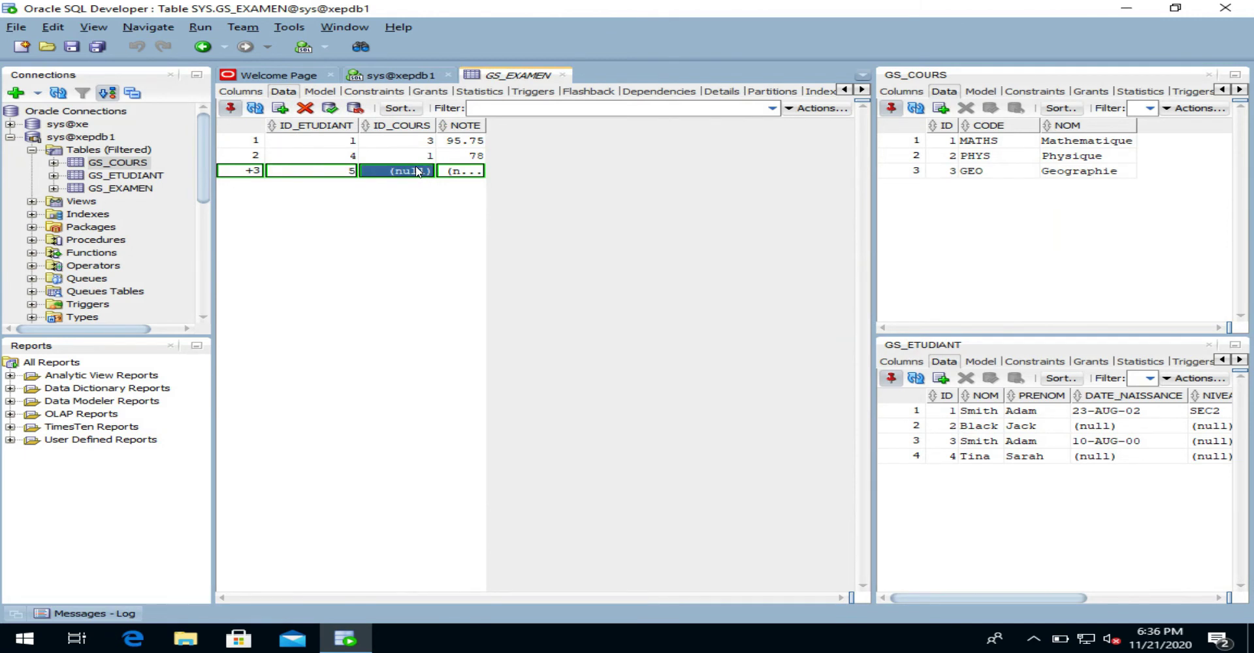
text(2)
click(465, 172)
text(100)
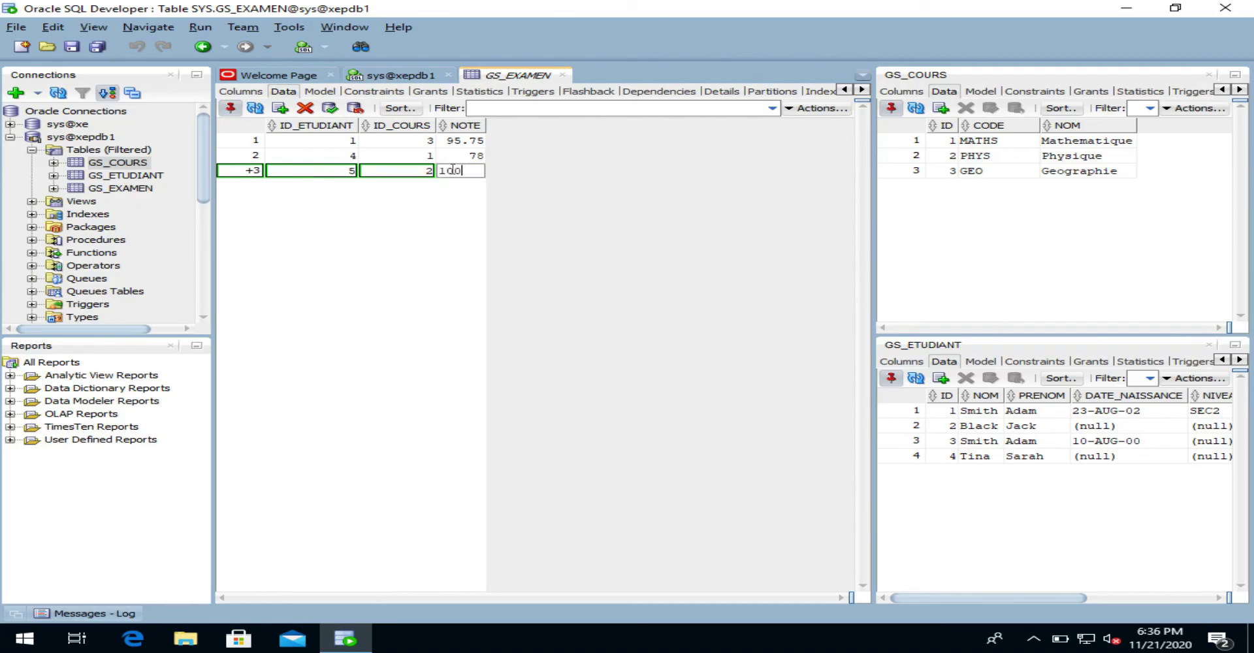
click(334, 111)
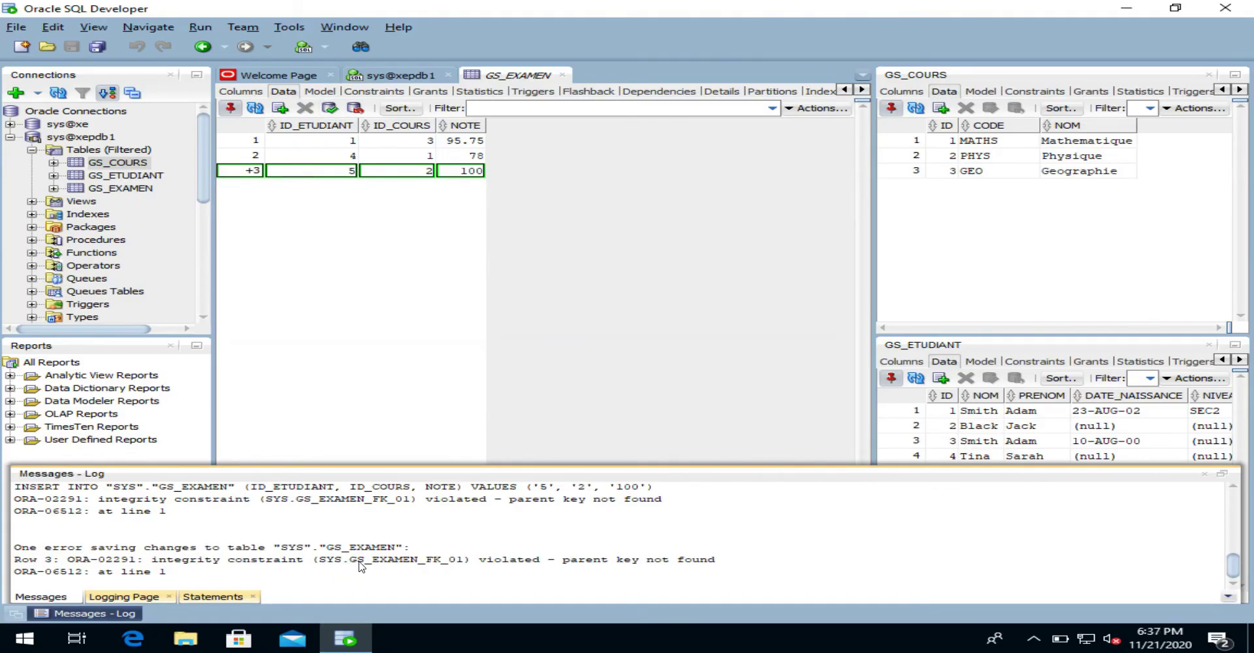
Examine the constraint named in the commit error and check its column among the GS_EXAMEN constraints.
drag(358, 567, 465, 561)
click(388, 96)
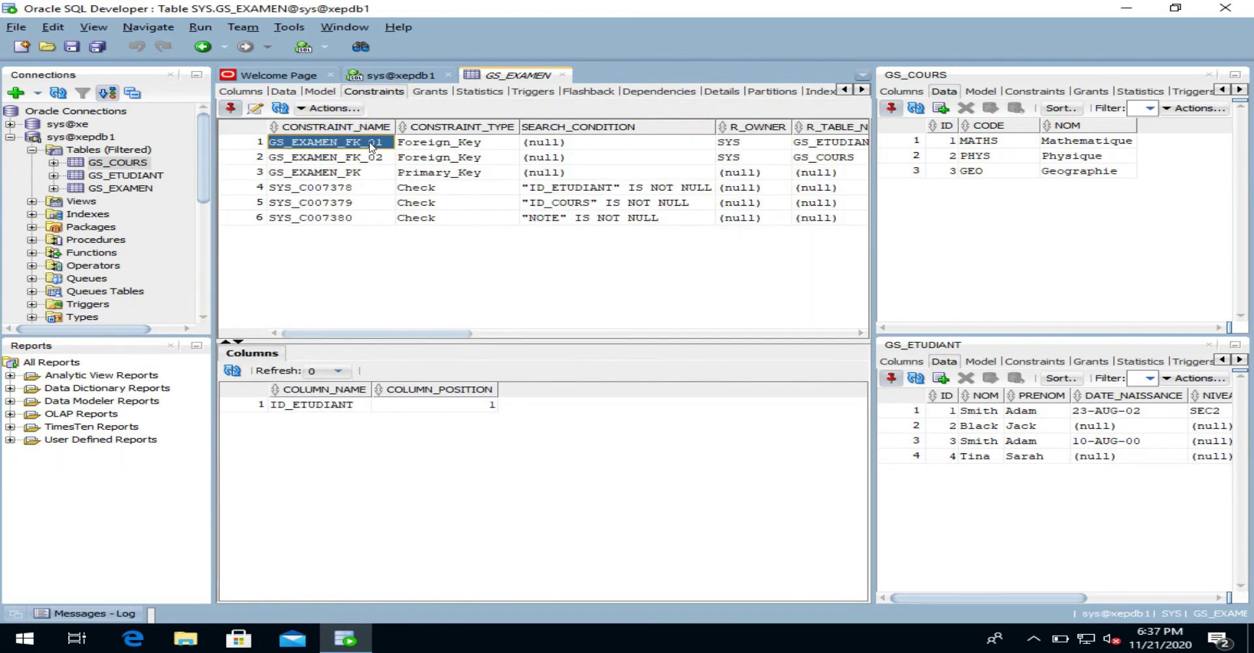
click(294, 411)
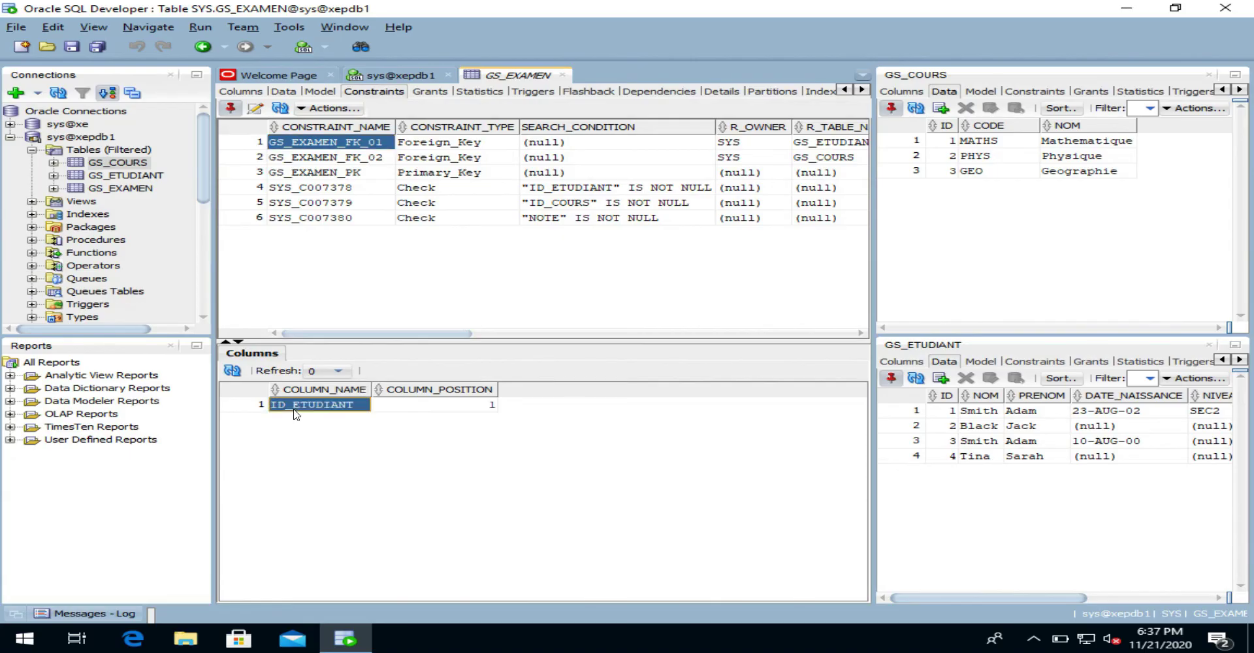
Set ID_ETUDIANT to 2 in the pending third GS_EXAMEN row and commit it.
click(295, 94)
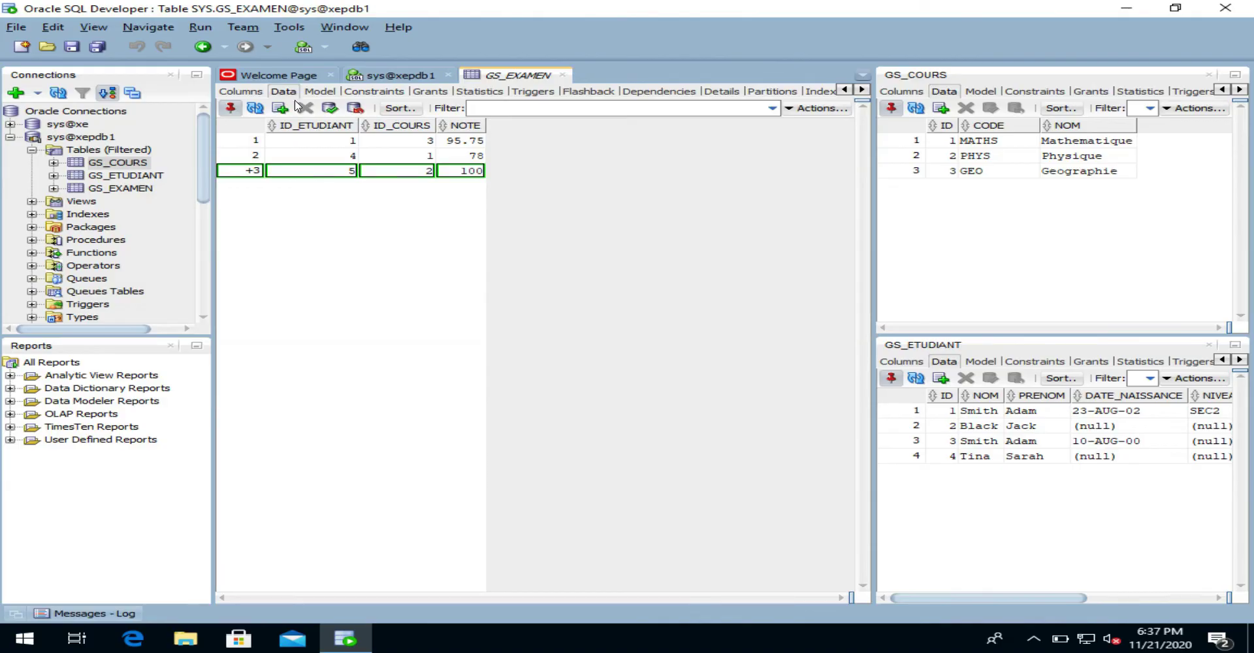
click(331, 175)
text(2)
click(330, 108)
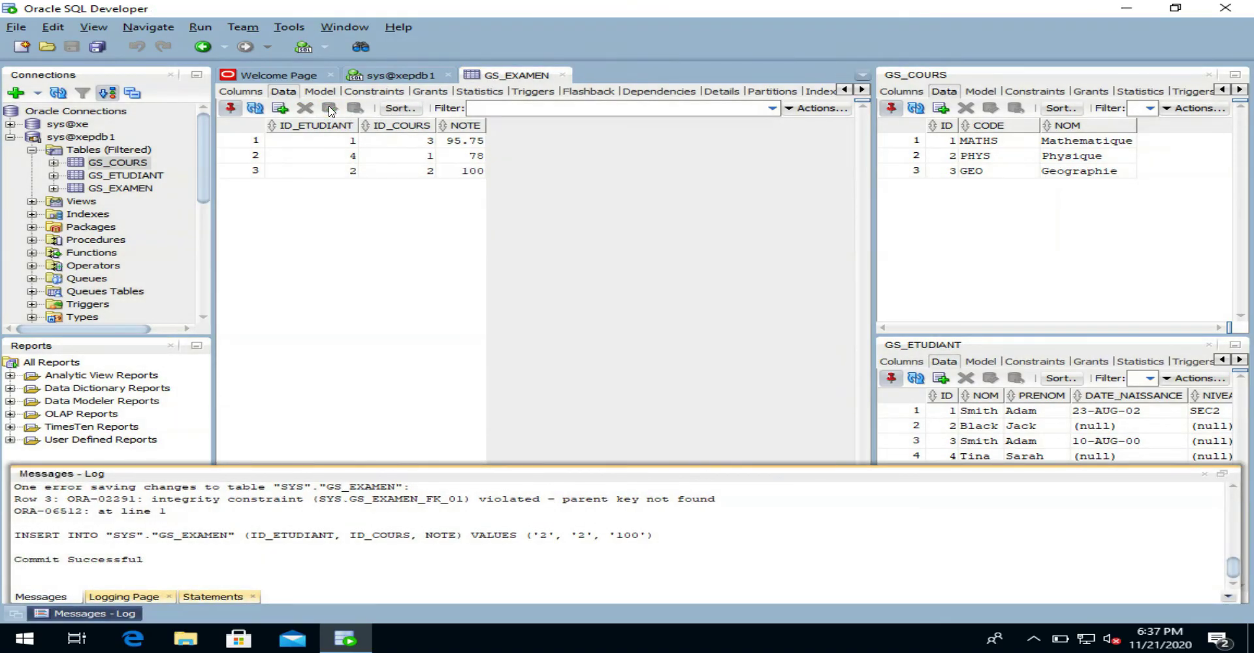
Add a fourth GS_EXAMEN row with ID_ETUDIANT 5, ID_COURS 6 and NOTE 99.
click(280, 108)
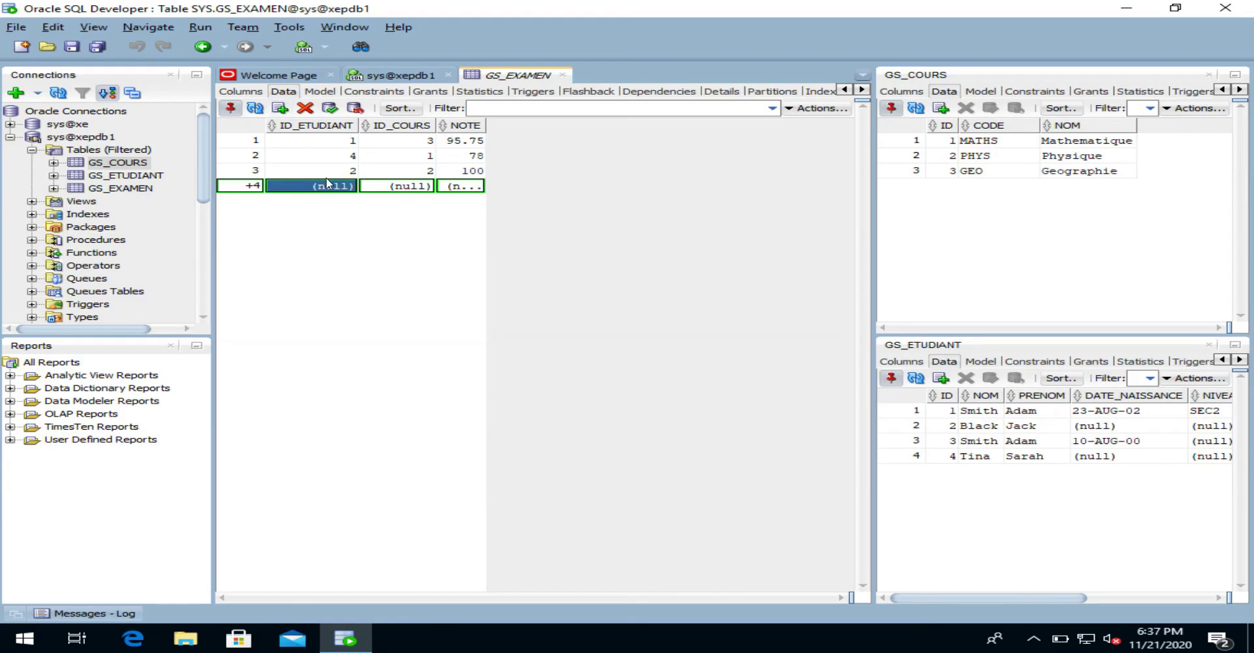
text(5)
key(Tab)
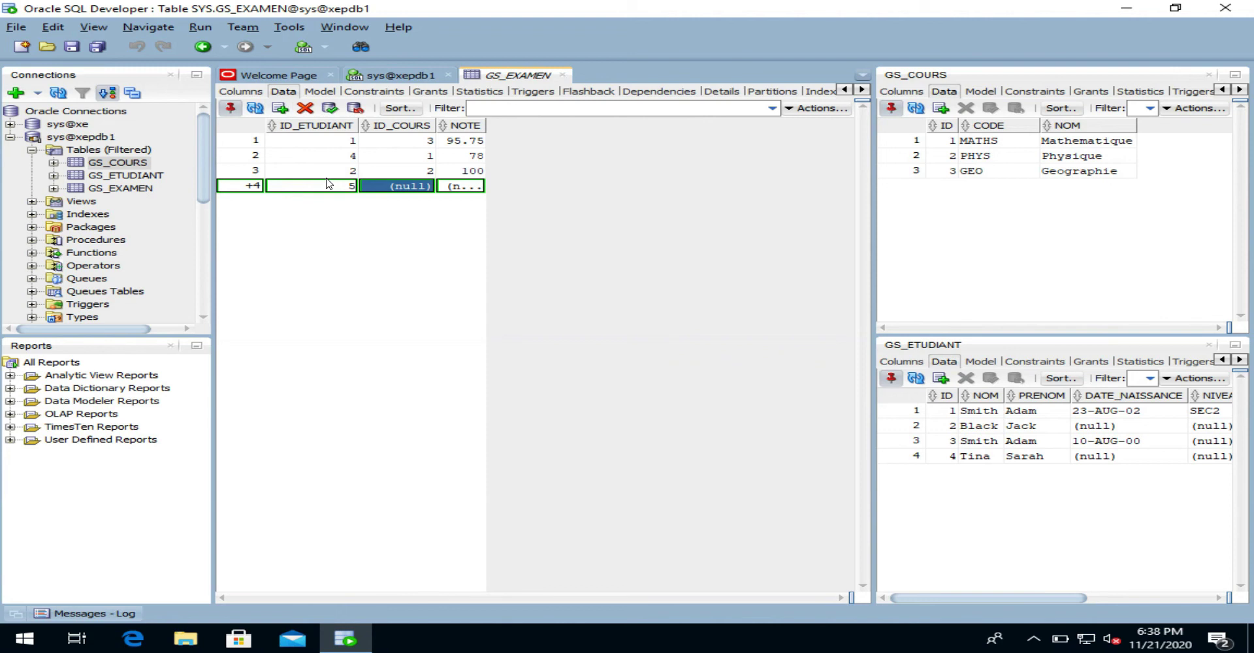
text(6)
key(Tab)
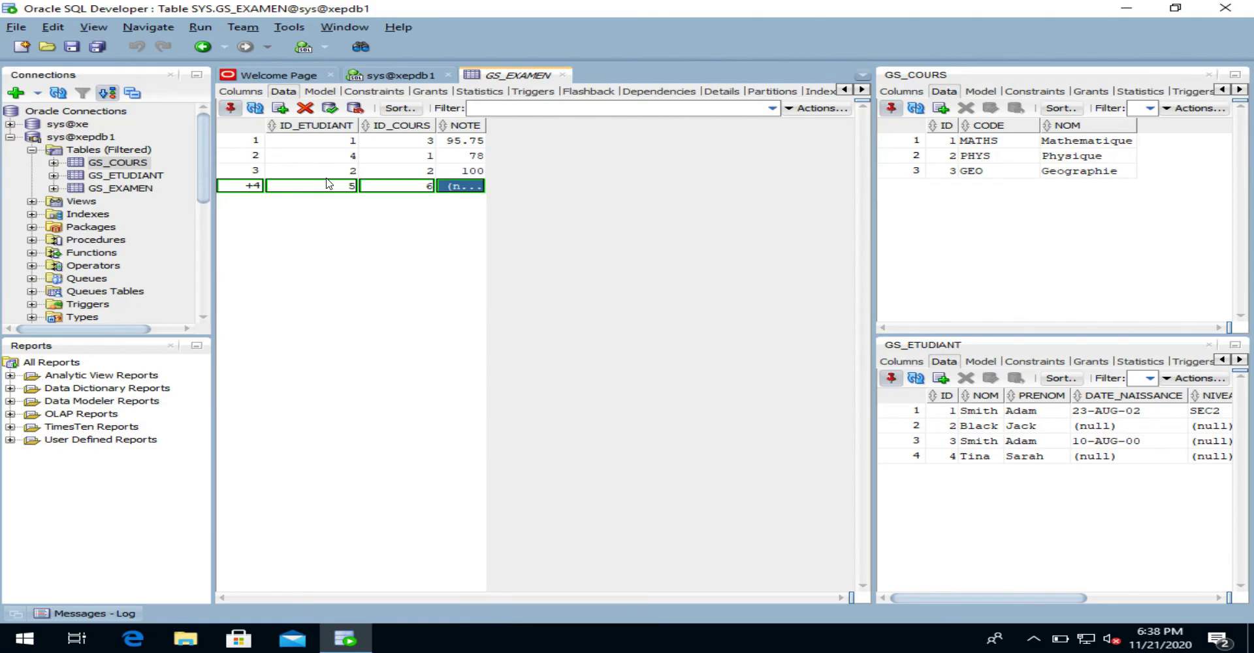
text(99)
Clear the messages log and try to commit the pending fourth GS_EXAMEN row.
mouse_move(104, 613)
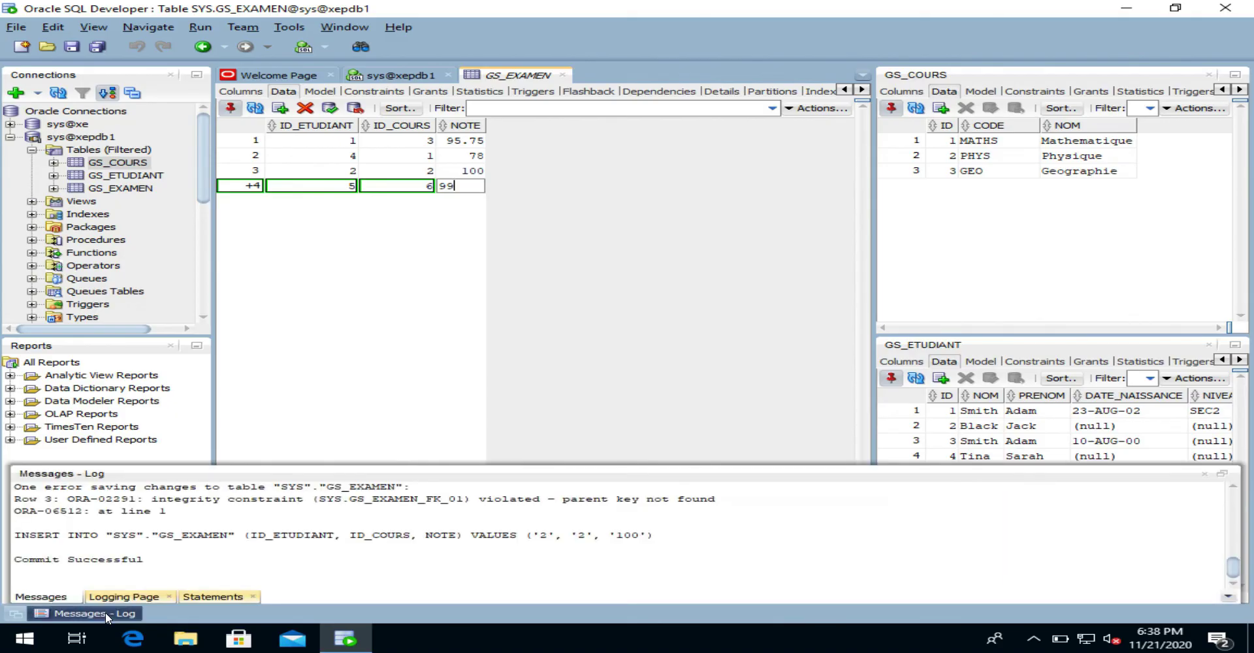
right_click(188, 559)
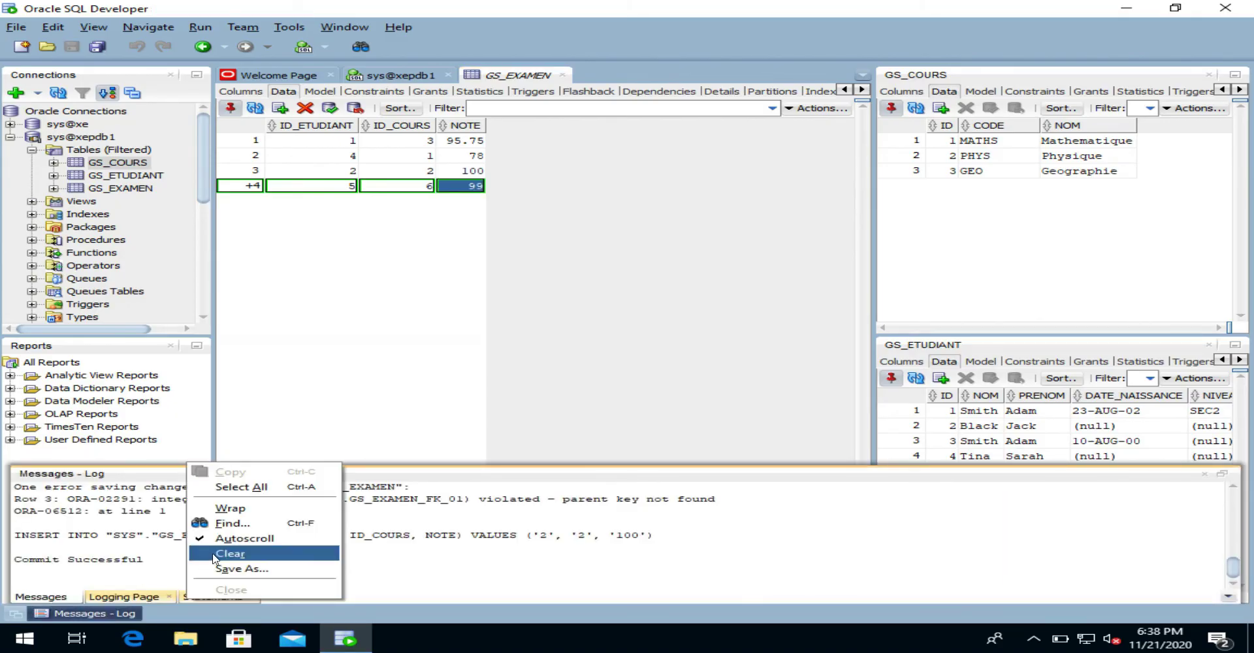
click(214, 559)
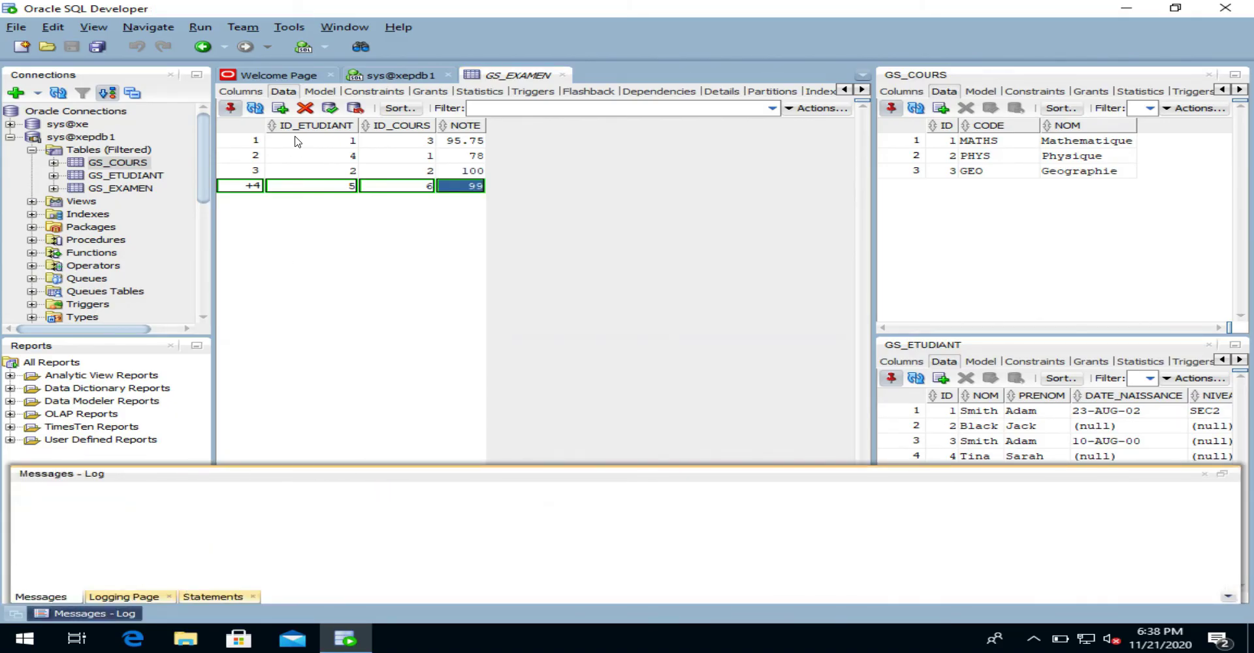
click(325, 107)
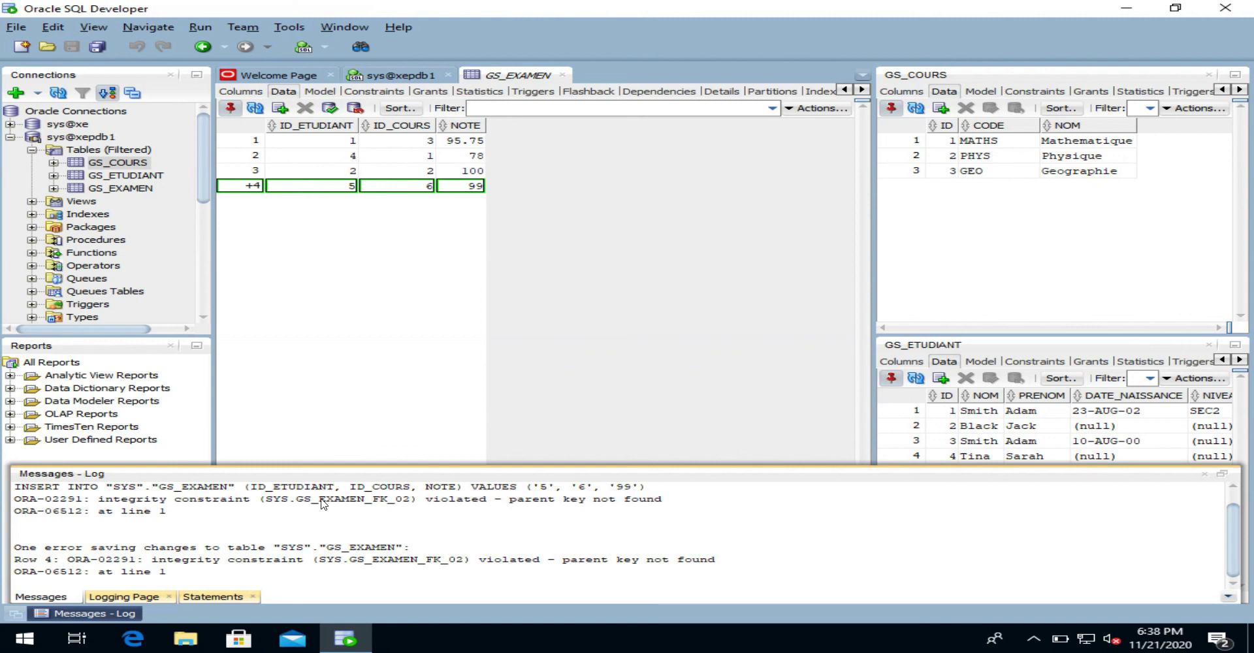
Examine the foreign key named in the new commit error and check GS_EXAMEN_FK_02 among the GS_EXAMEN constraints.
drag(321, 503, 411, 501)
drag(372, 560, 459, 571)
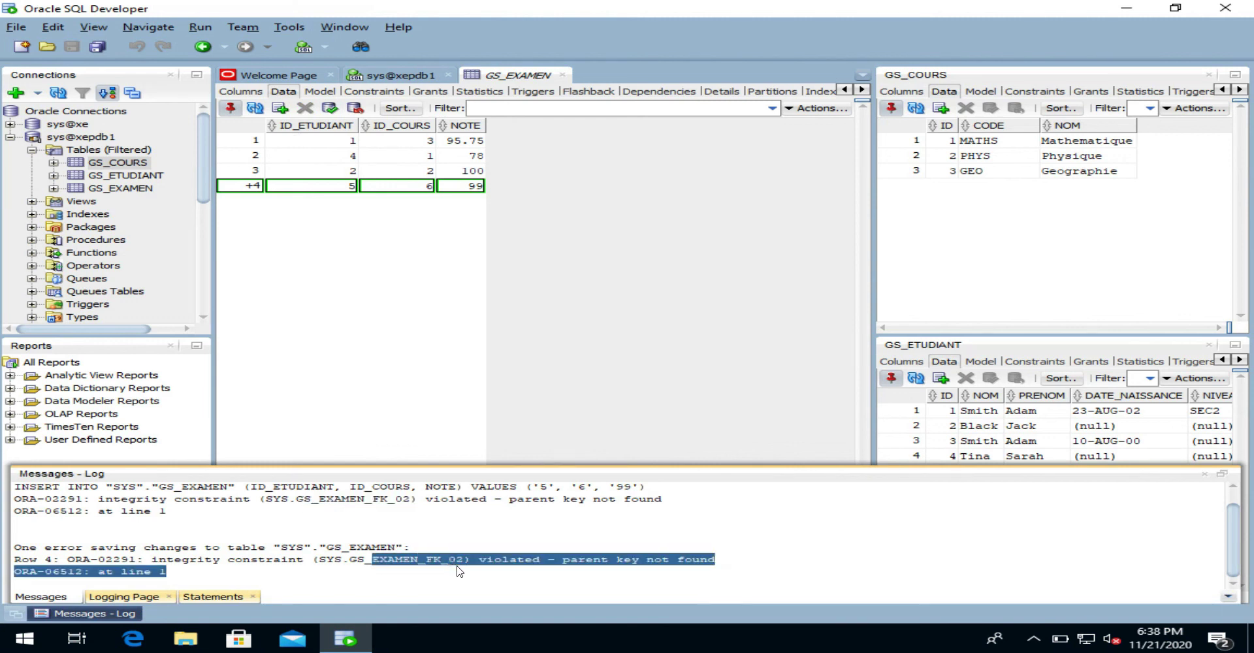
click(367, 92)
click(381, 158)
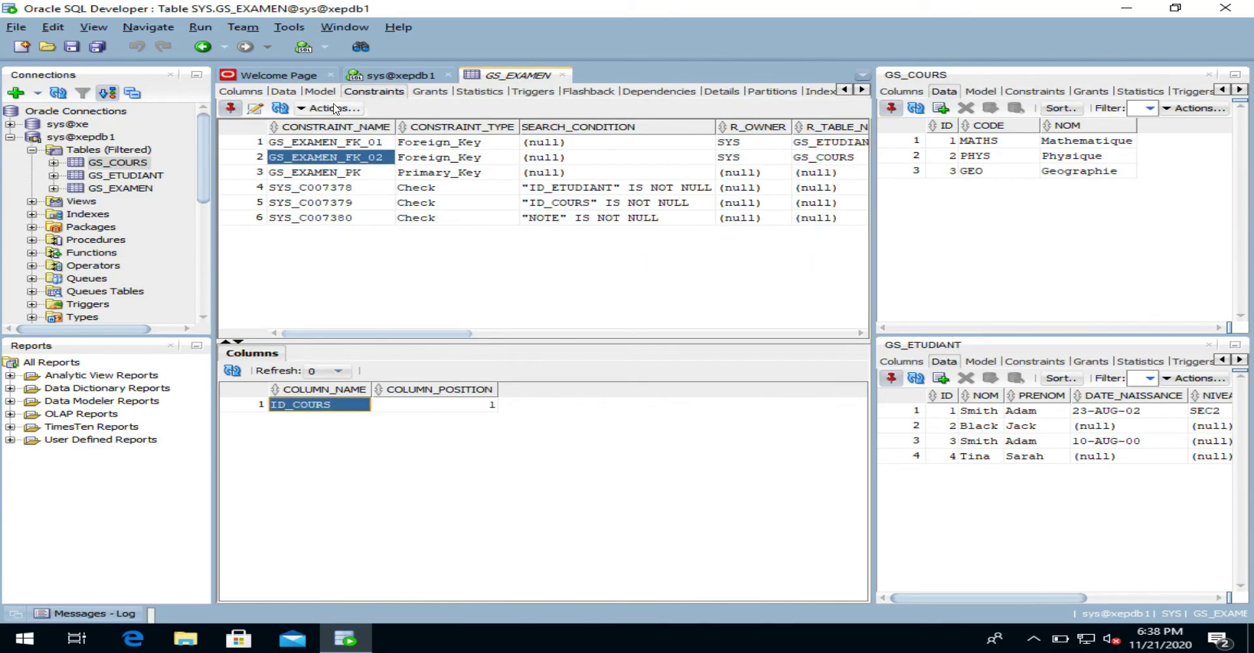
Set both ID_ETUDIANT and ID_COURS to 1 in the pending fourth GS_EXAMEN row, commit it and check the log.
click(283, 91)
double_click(344, 184)
key(Tab)
text(1)
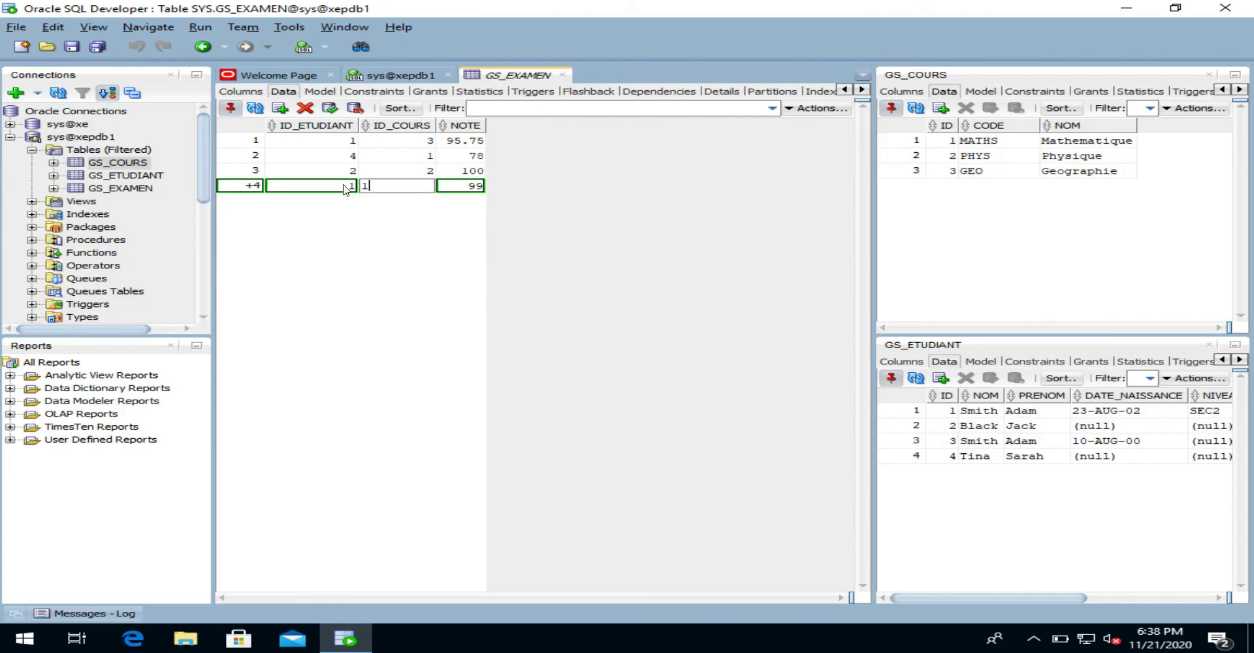
click(329, 108)
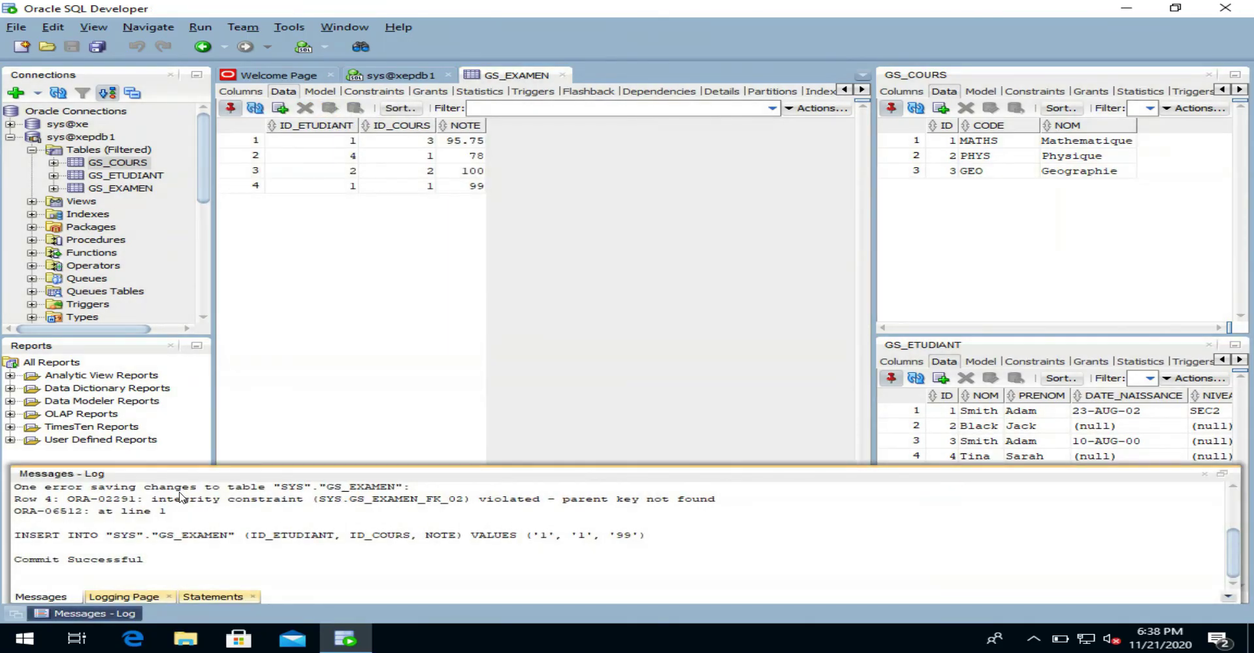
drag(145, 560, 14, 560)
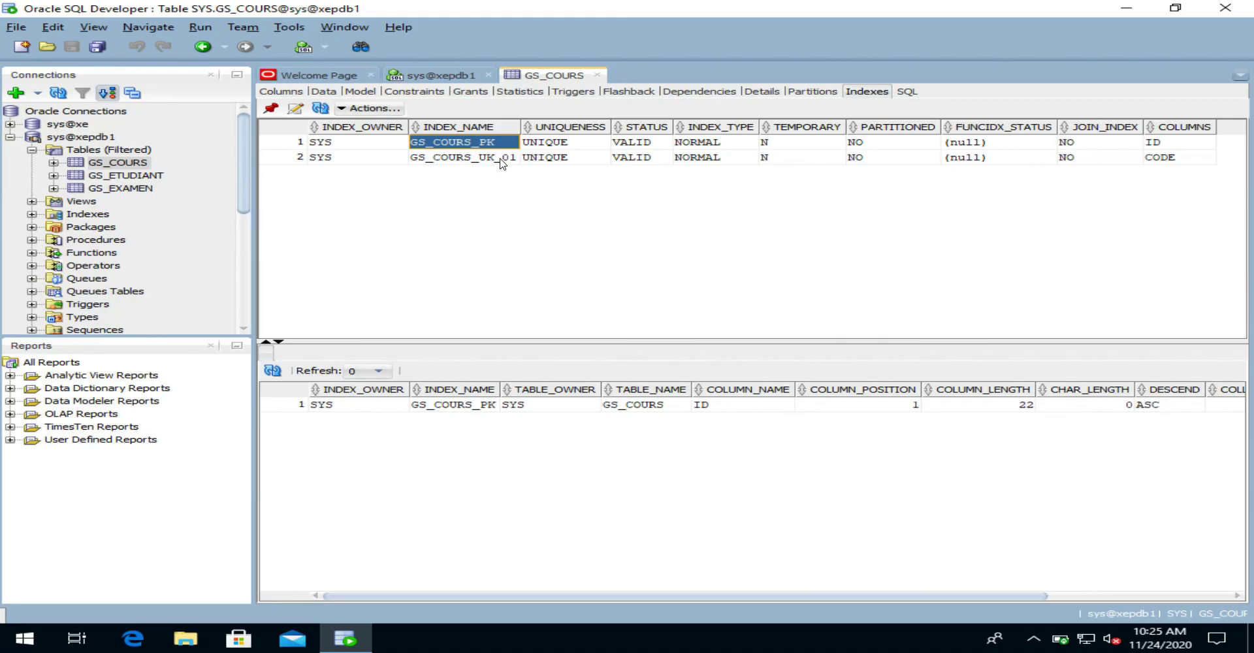
Inspect the indexed table and column details of the GS_COURS_PK and GS_COURS_UK_01 indexes.
click(639, 414)
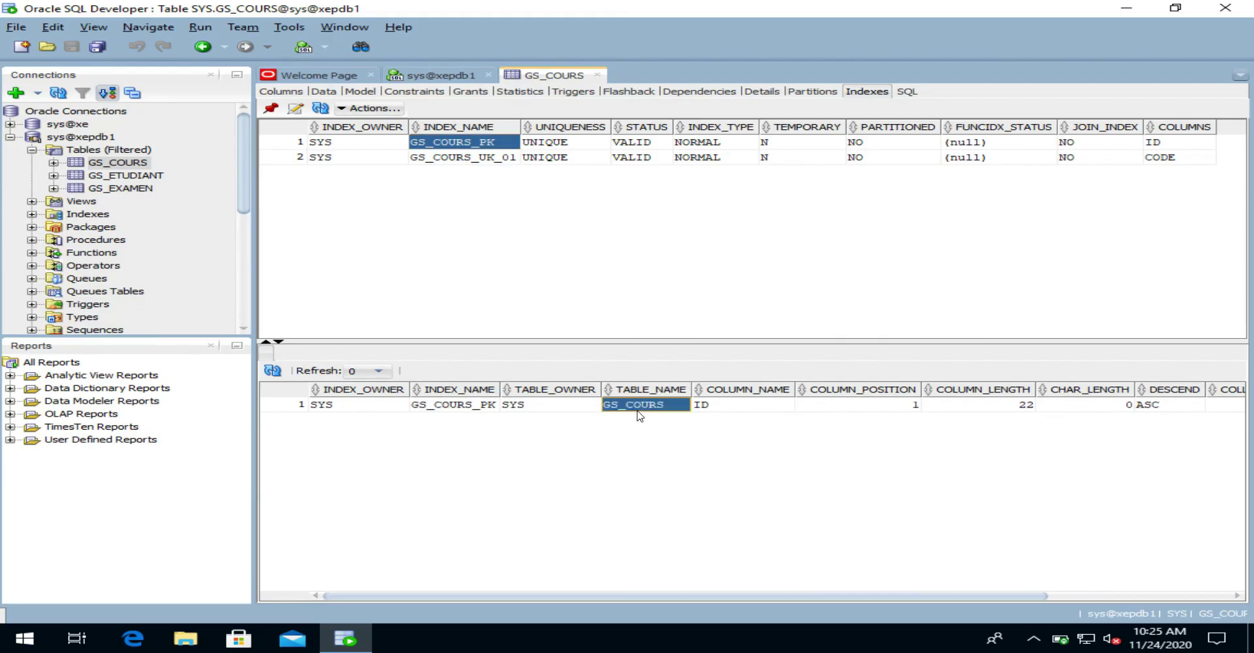
click(477, 159)
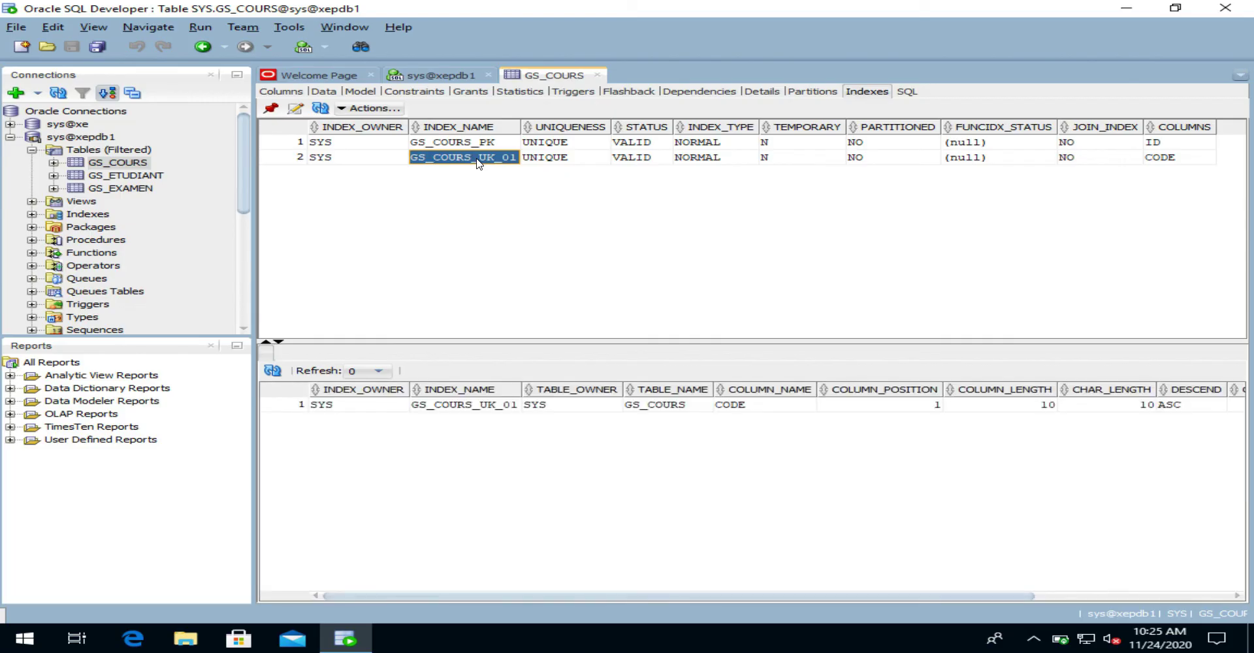
click(762, 408)
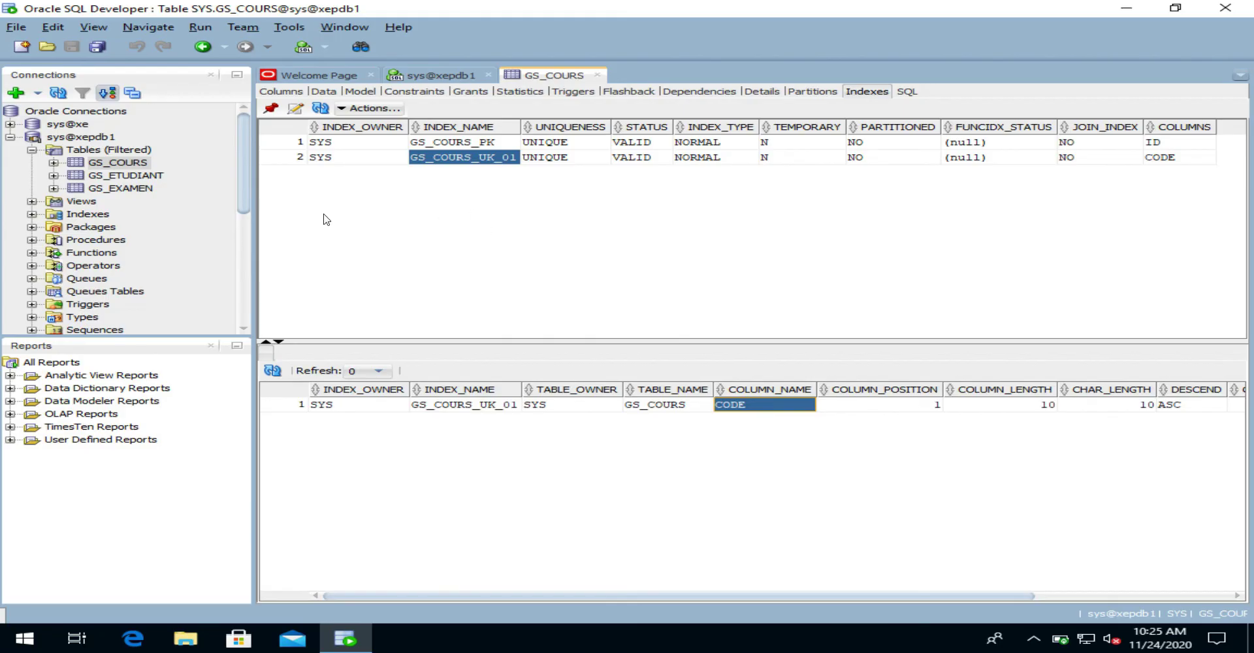
Inspect the column details of the GS_ETUDIANT table's PK_ETUDIANT and UK_ETUDIANT indexes.
click(79, 178)
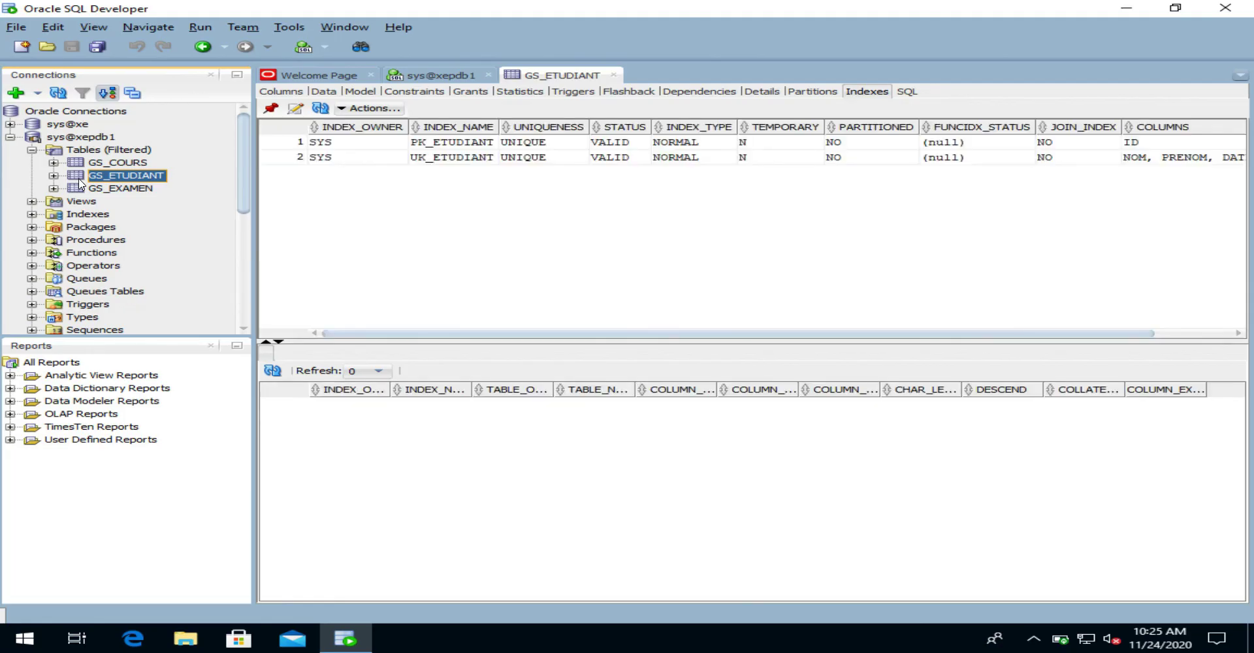
click(480, 143)
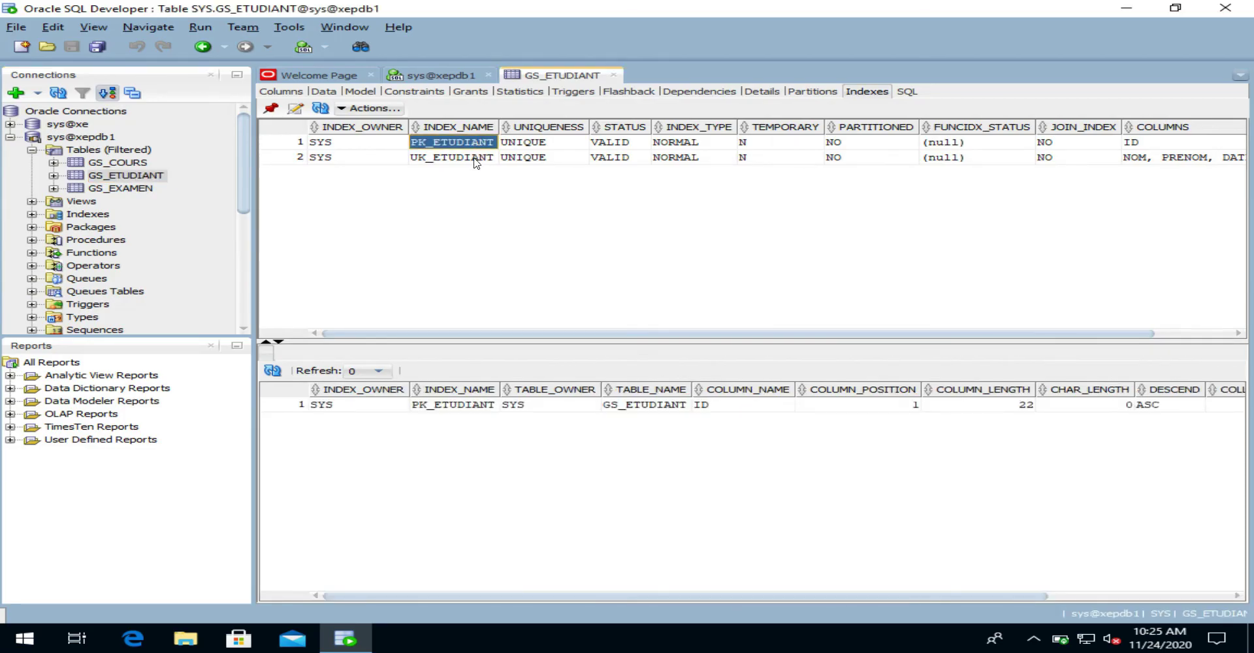
click(475, 158)
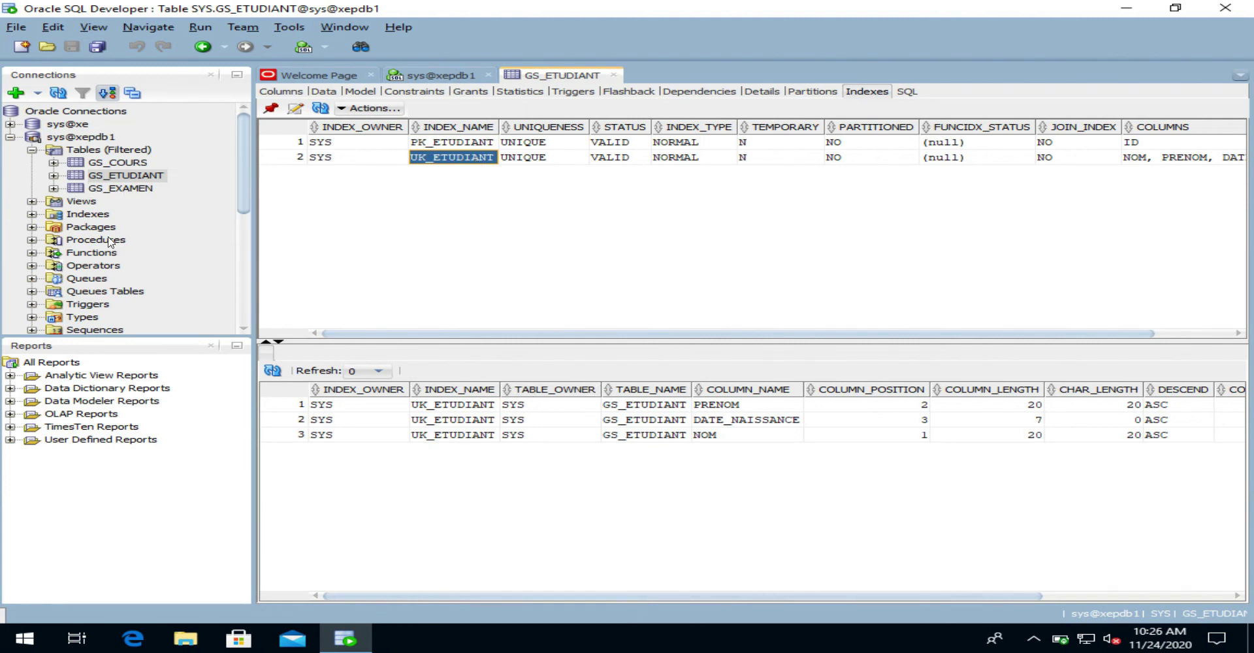
Examine which columns the two foreign keys and the primary key of the GS_EXAMEN table cover.
click(84, 189)
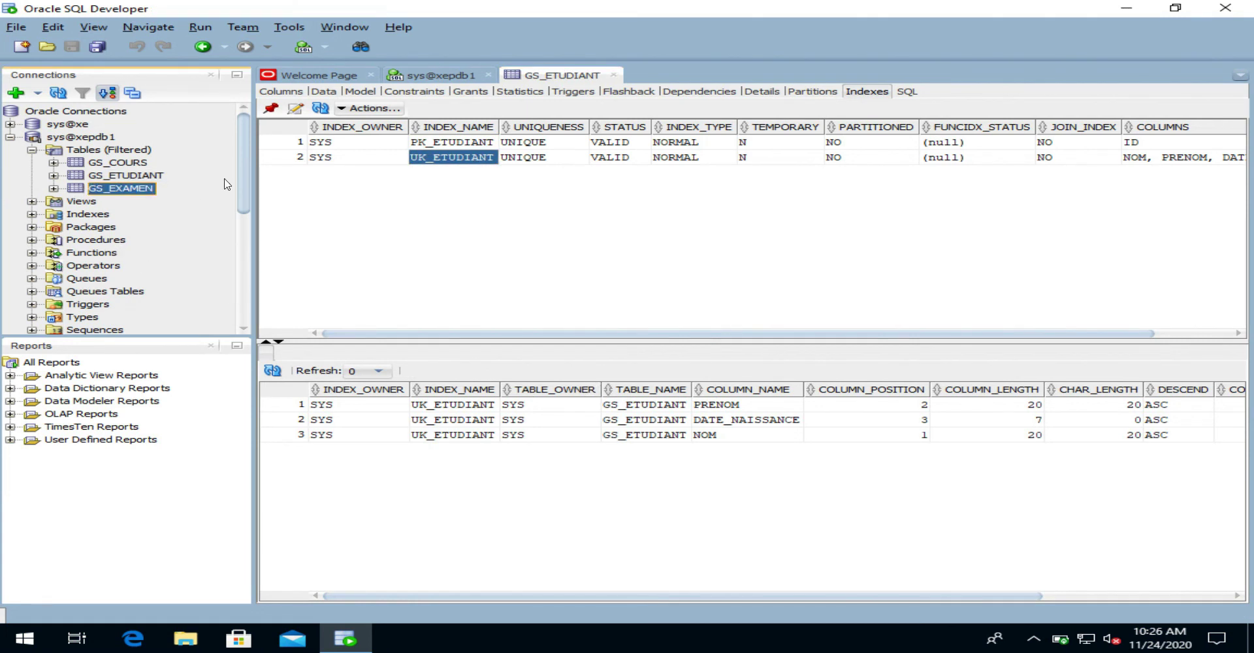
click(415, 92)
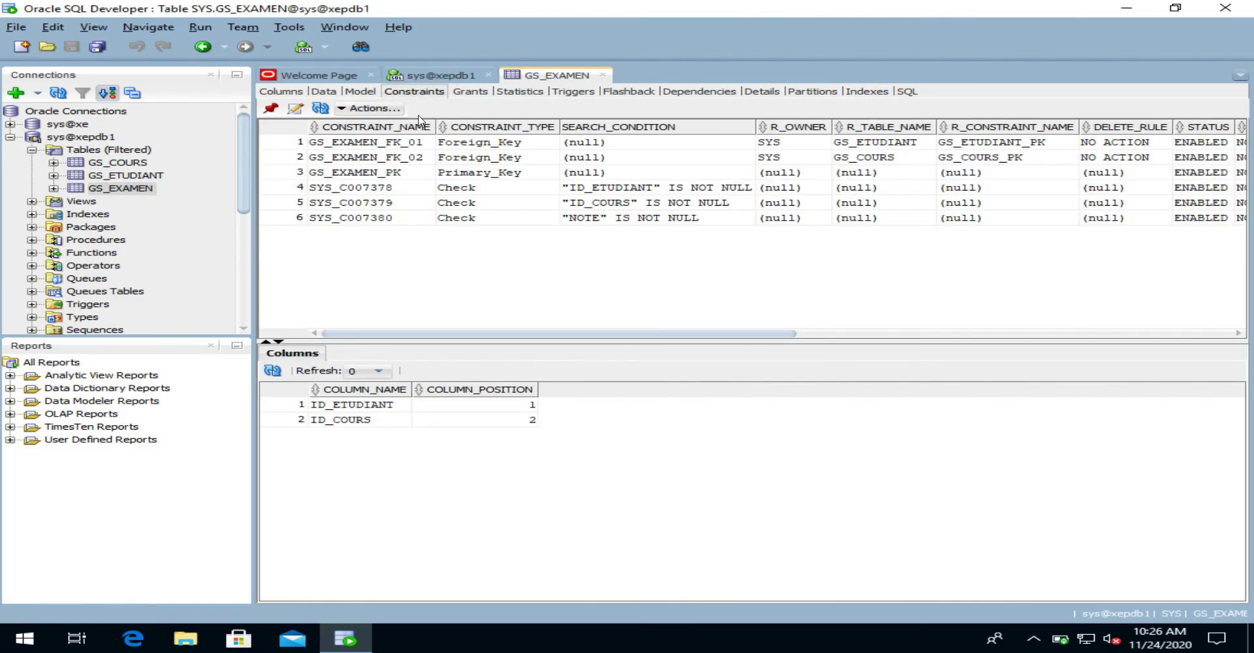
click(493, 146)
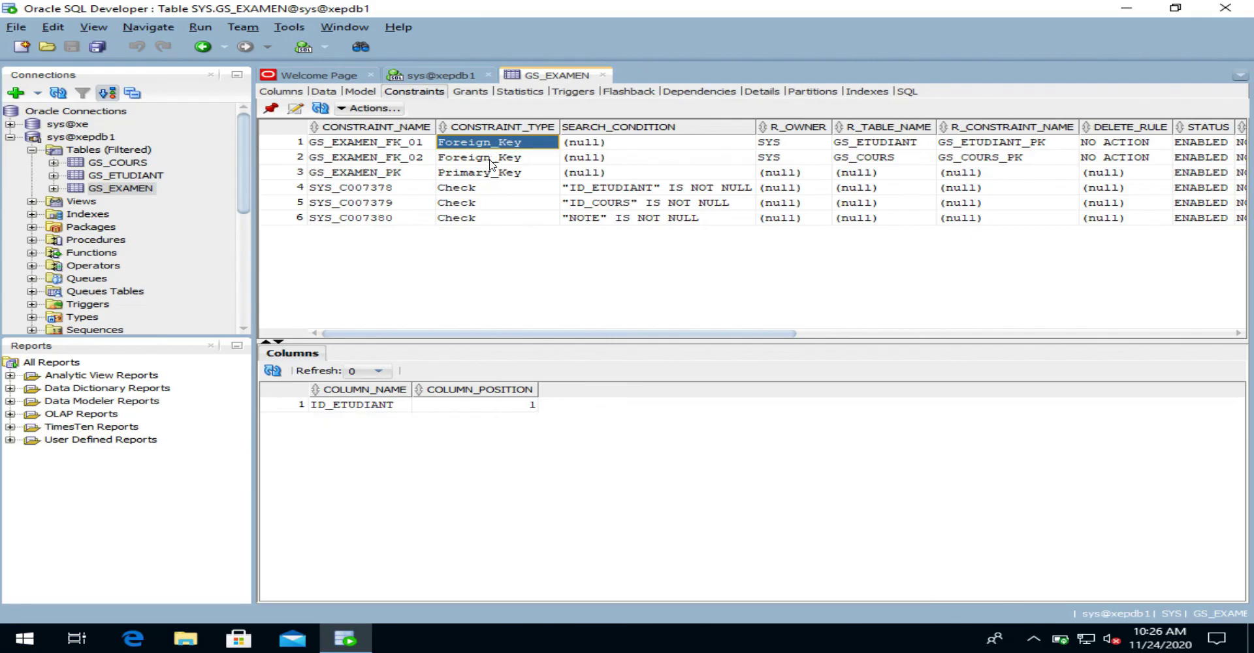
click(491, 158)
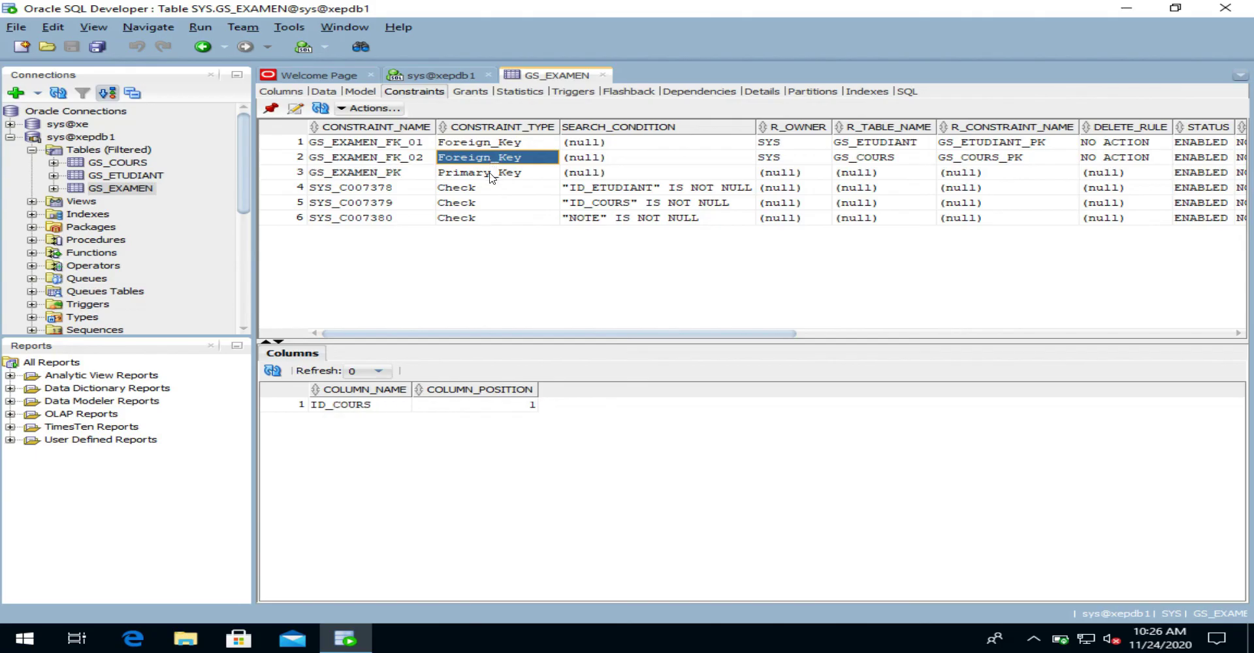
click(491, 175)
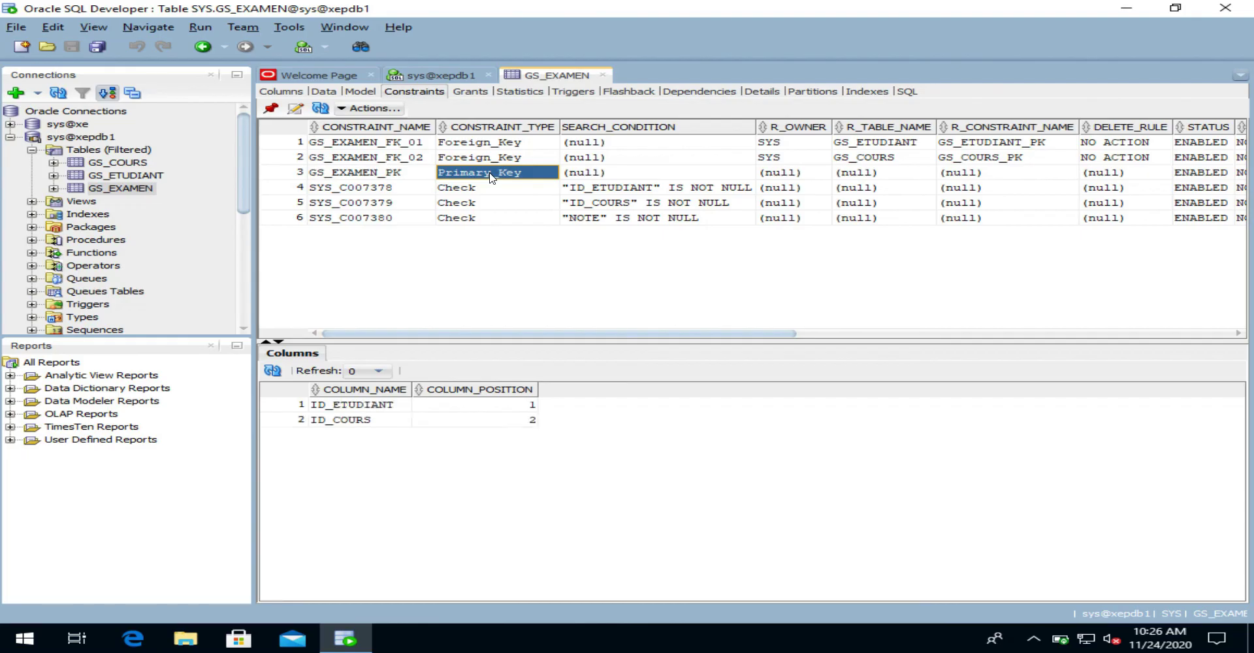
click(359, 404)
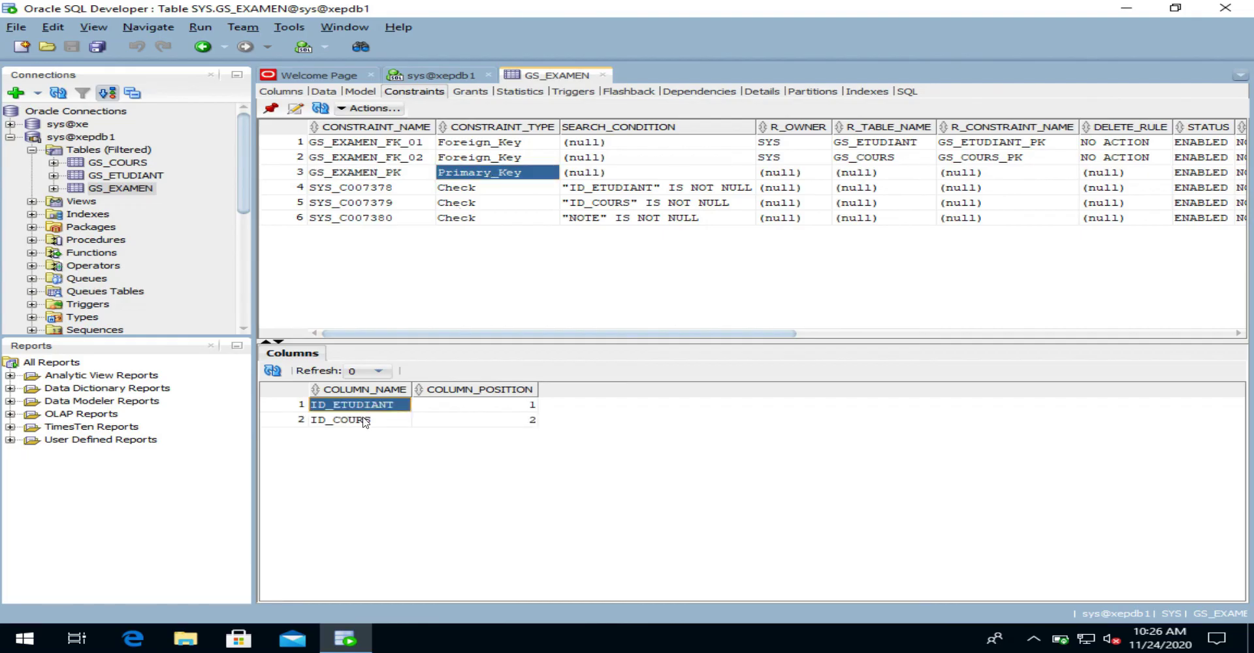
click(366, 422)
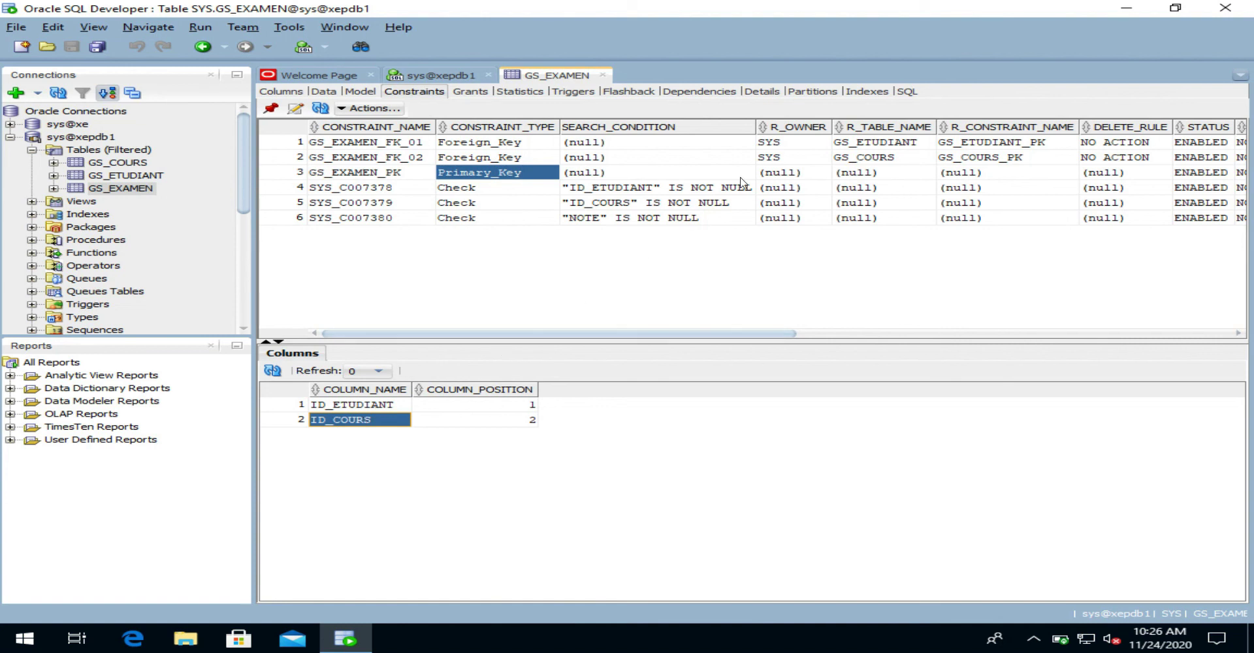
Inspect the indexed columns of the GS_EXAMEN table's GS_EXAMEN_PK index.
click(862, 94)
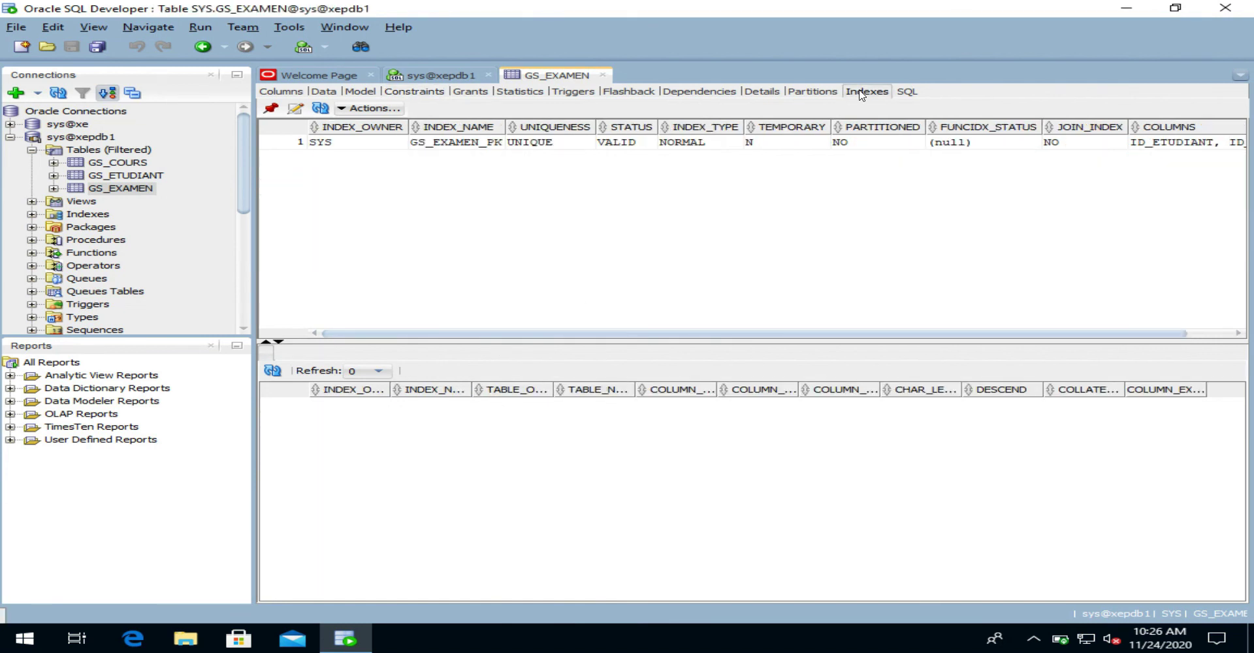
click(466, 143)
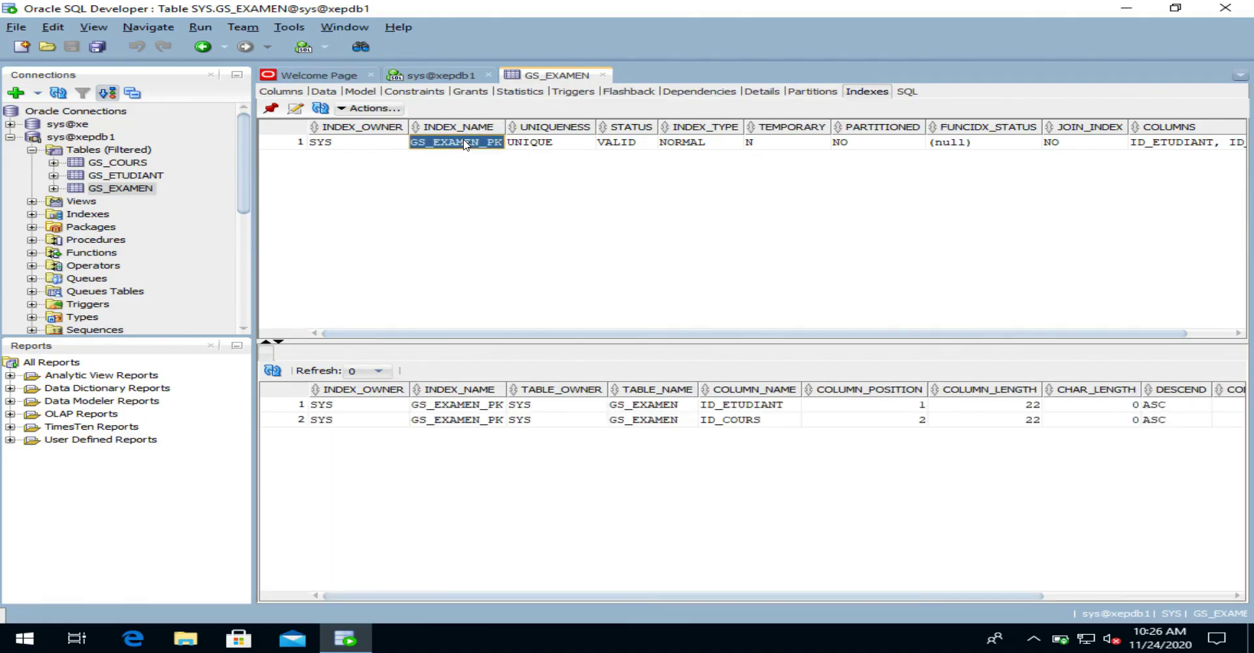
click(757, 409)
click(756, 423)
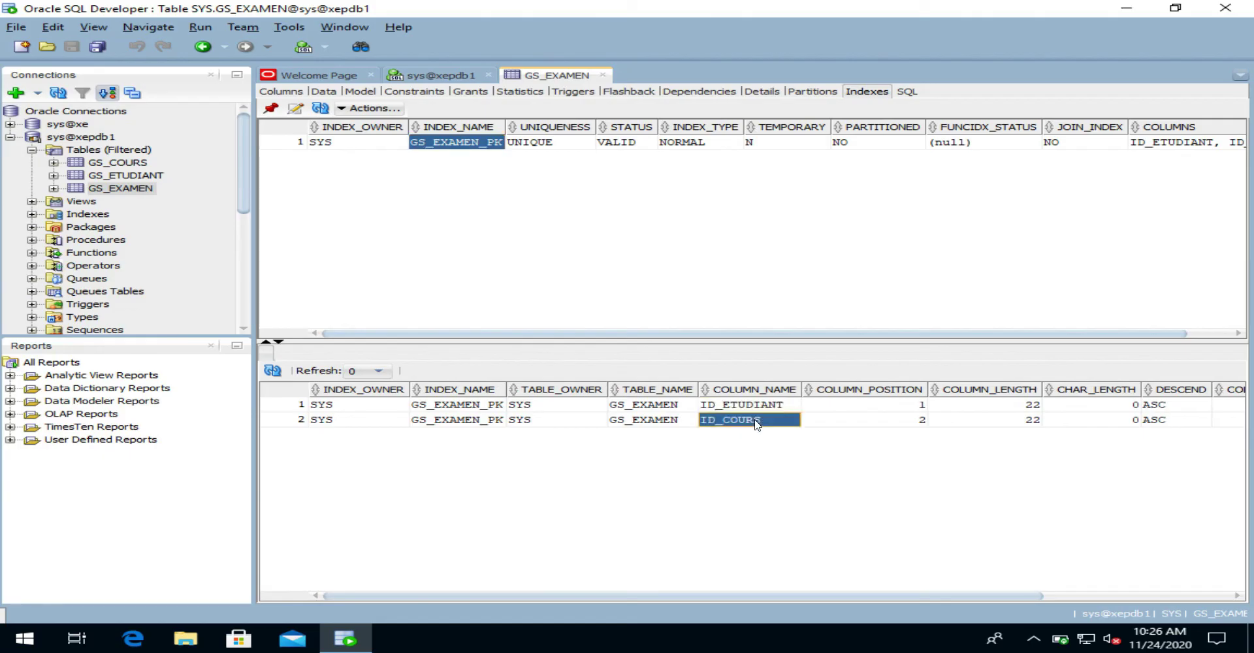